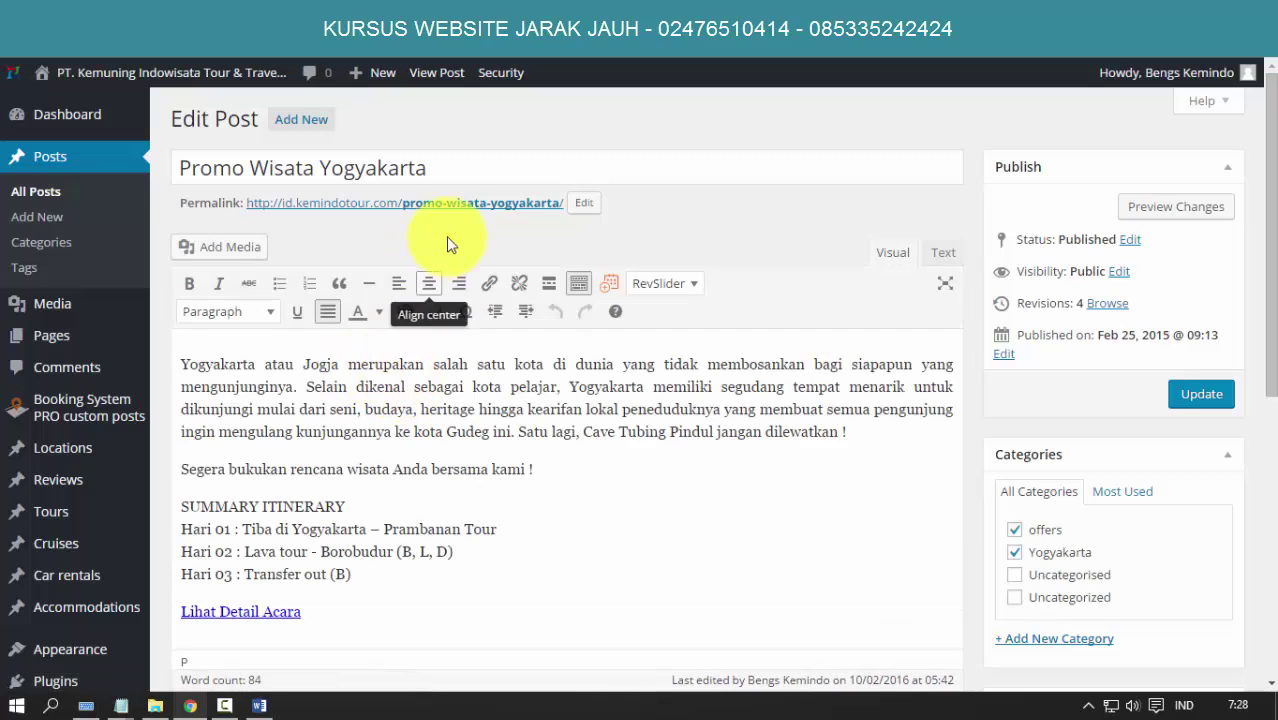
# Copy the full HTML source of the Promo Wisata Yogyakarta post and paste it under the link in the Word document
pyautogui.scroll(-3, 412, 421)
pyautogui.scroll(-2, 412, 421)
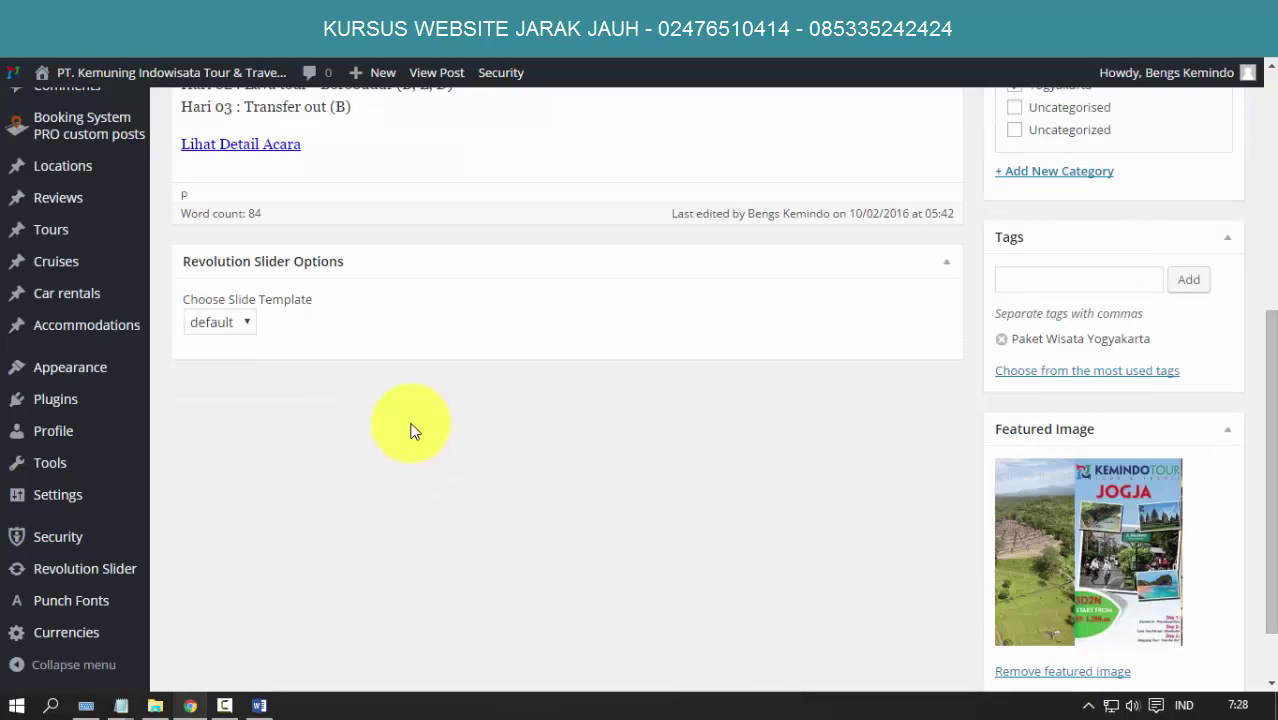
pyautogui.scroll(-1, 412, 429)
pyautogui.scroll(5, 412, 429)
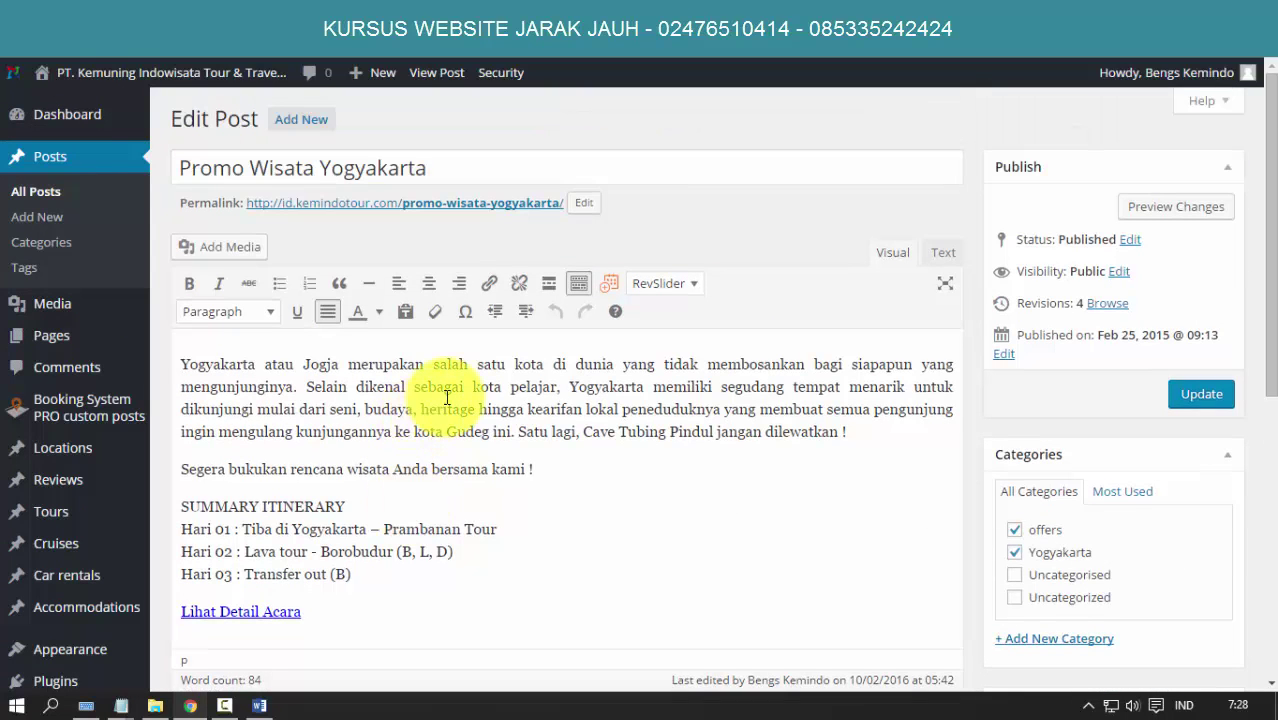
pyautogui.click(281, 363)
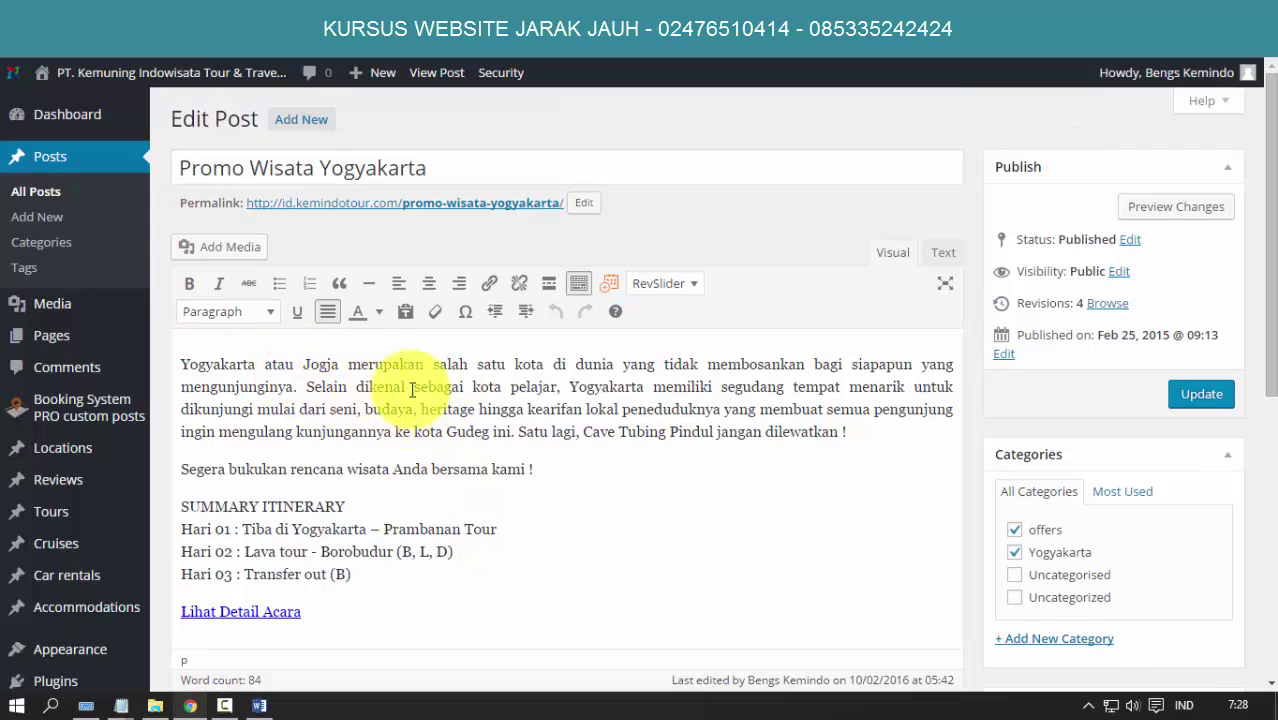
pyautogui.click(945, 255)
pyautogui.click(300, 405)
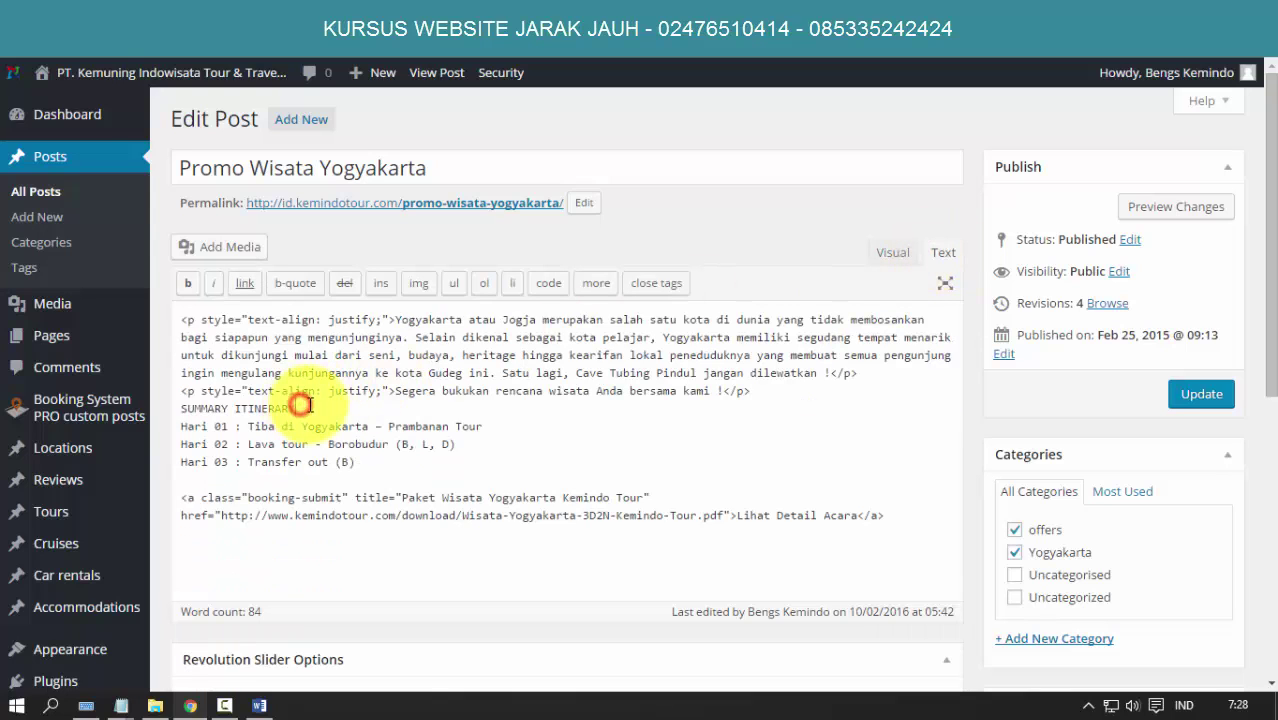
pyautogui.hotkey('ctrl', 'a')
pyautogui.hotkey('ctrl', 'c')
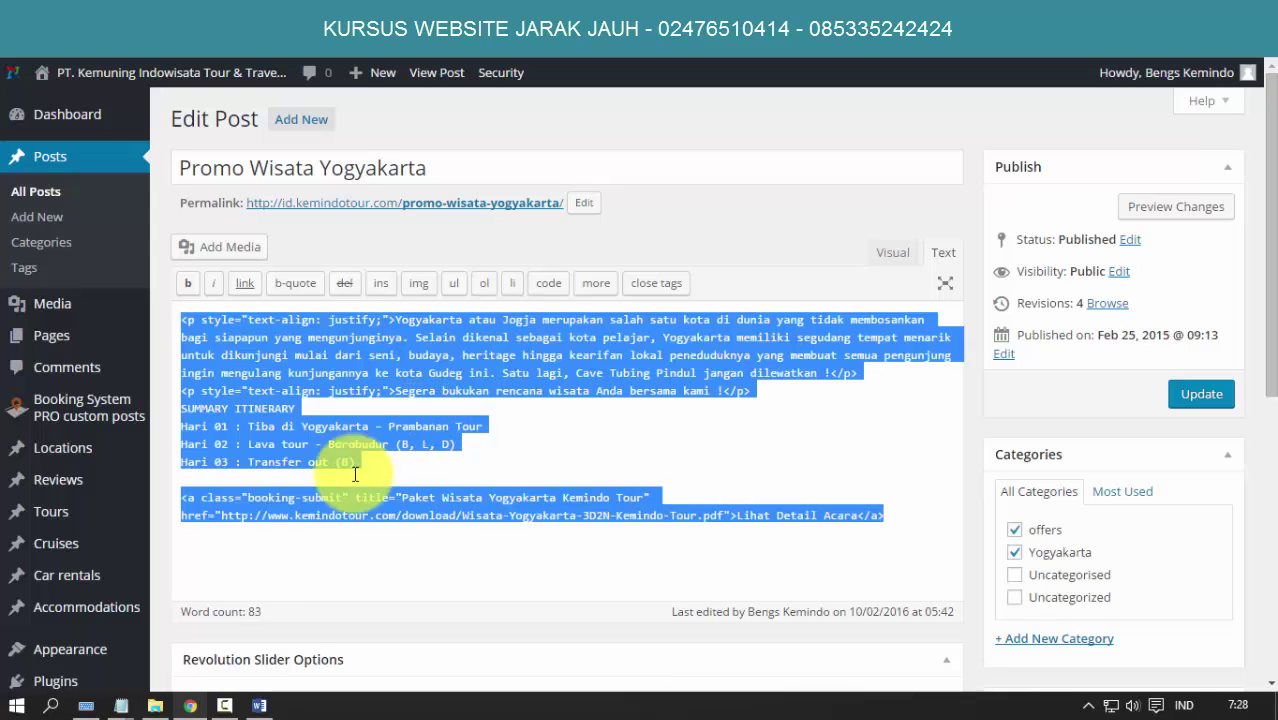
pyautogui.click(259, 705)
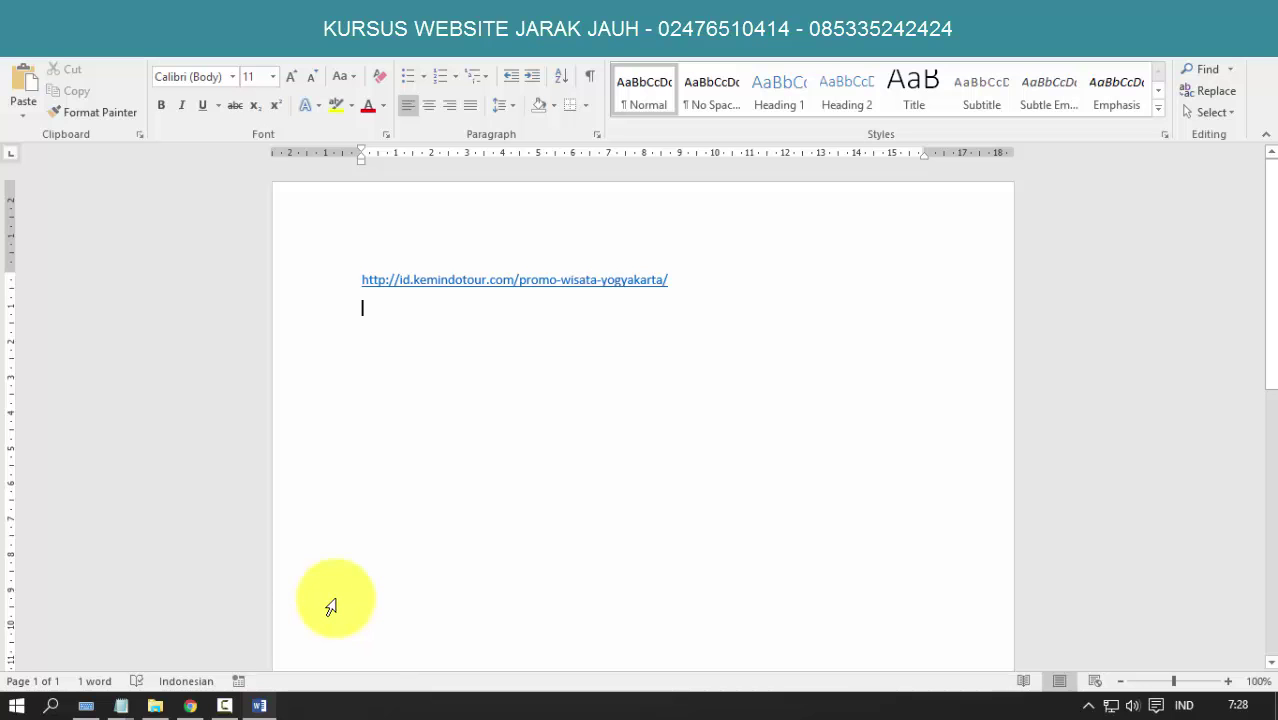
pyautogui.hotkey('ctrl', 'v')
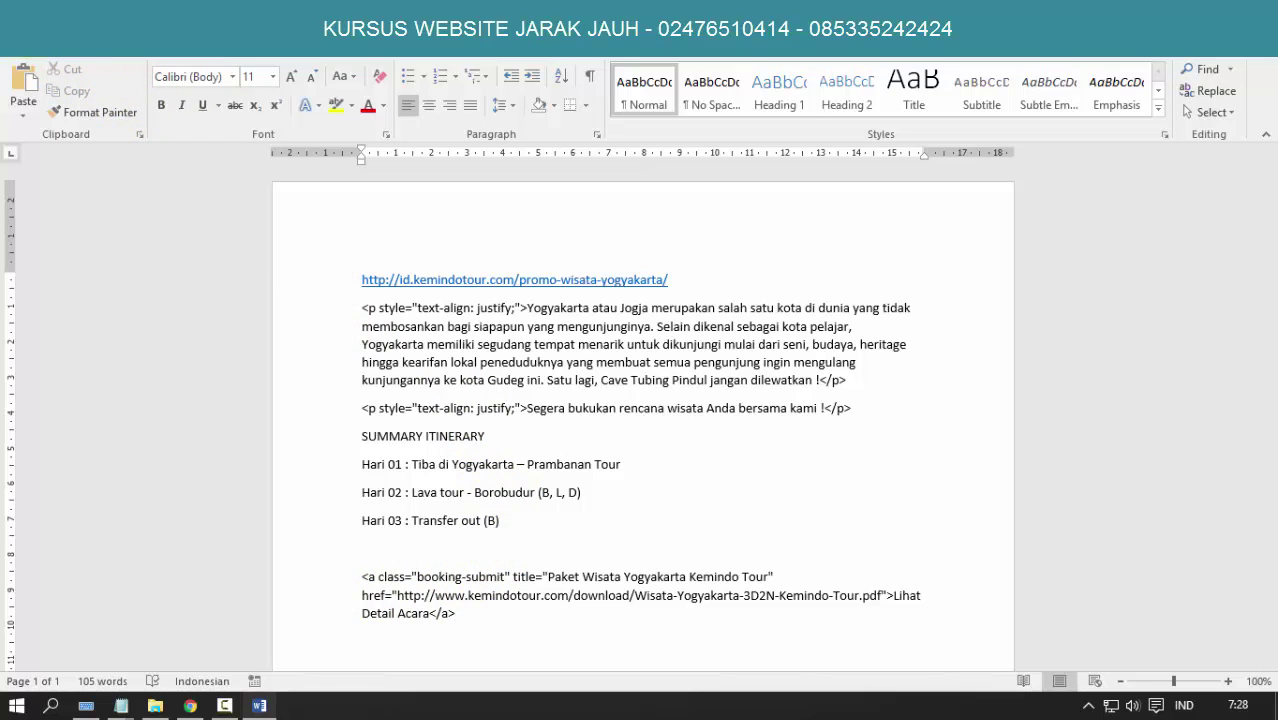
# Start saving the document on this PC and go to the backup_text folder inside KEMINDOTOUR.COM on drive F:
pyautogui.hotkey('ctrl', 's')
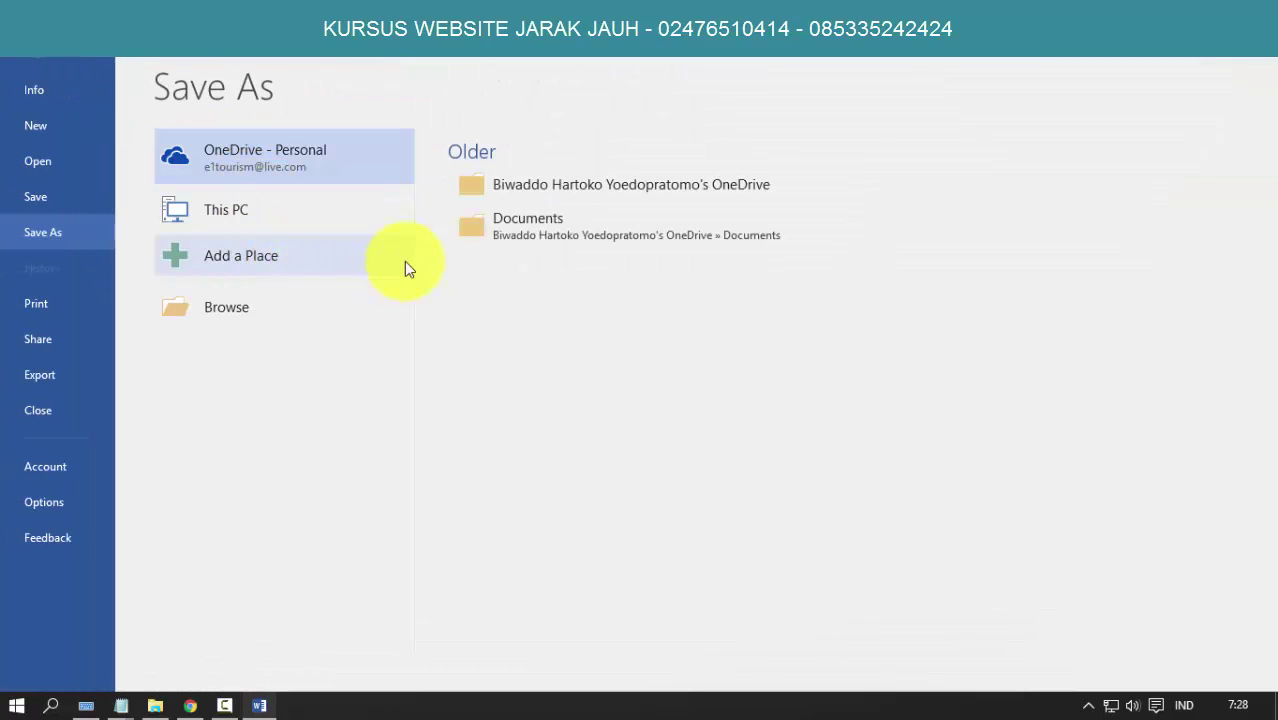
pyautogui.click(222, 214)
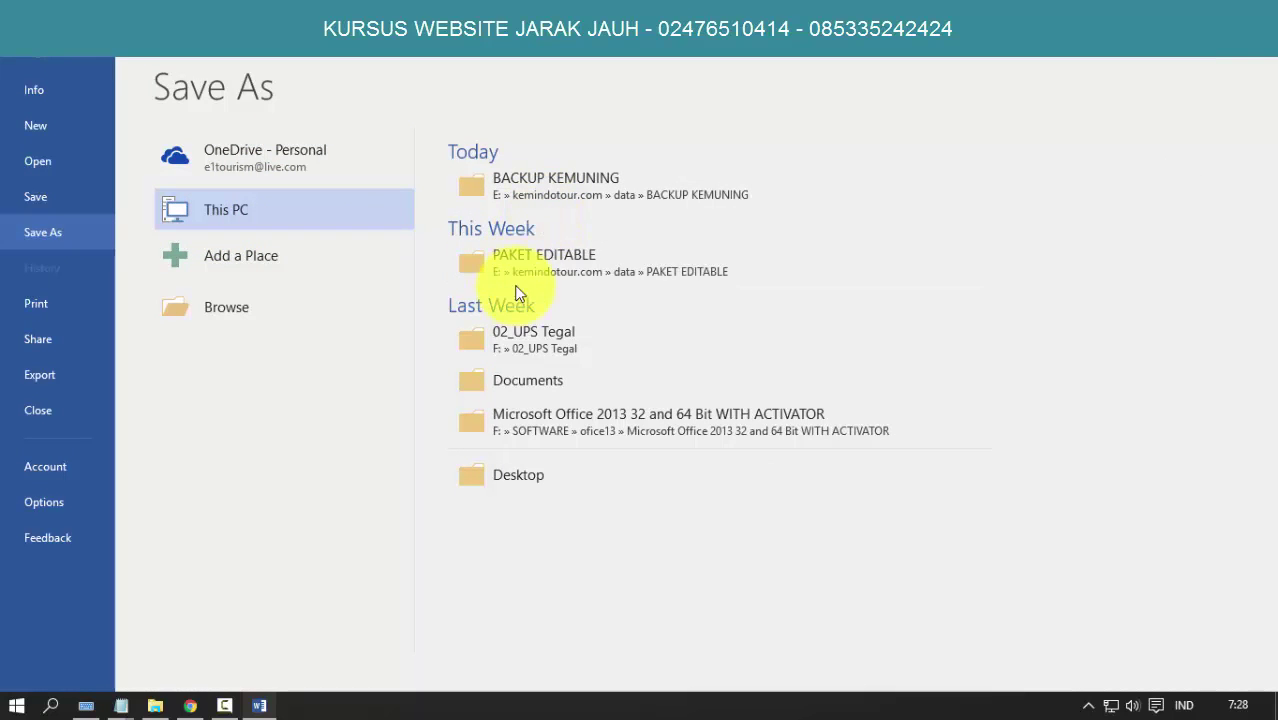
pyautogui.click(229, 211)
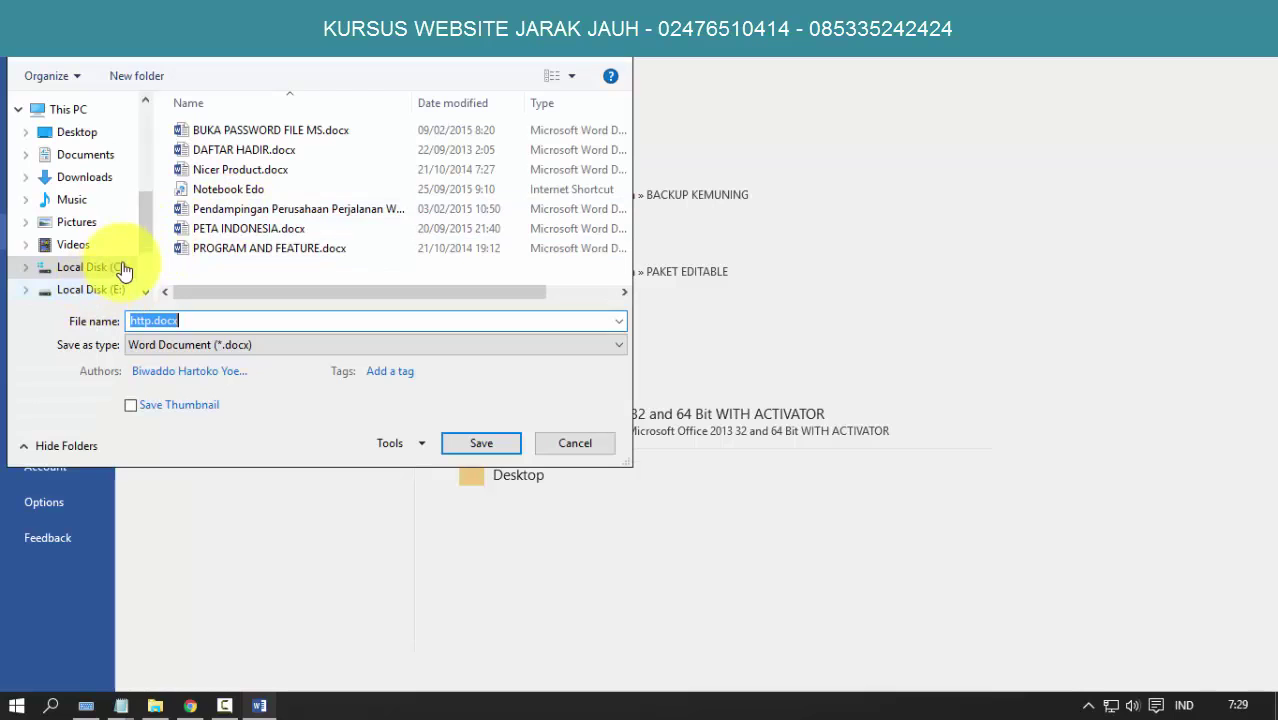
pyautogui.scroll(-2, 143, 243)
pyautogui.click(90, 216)
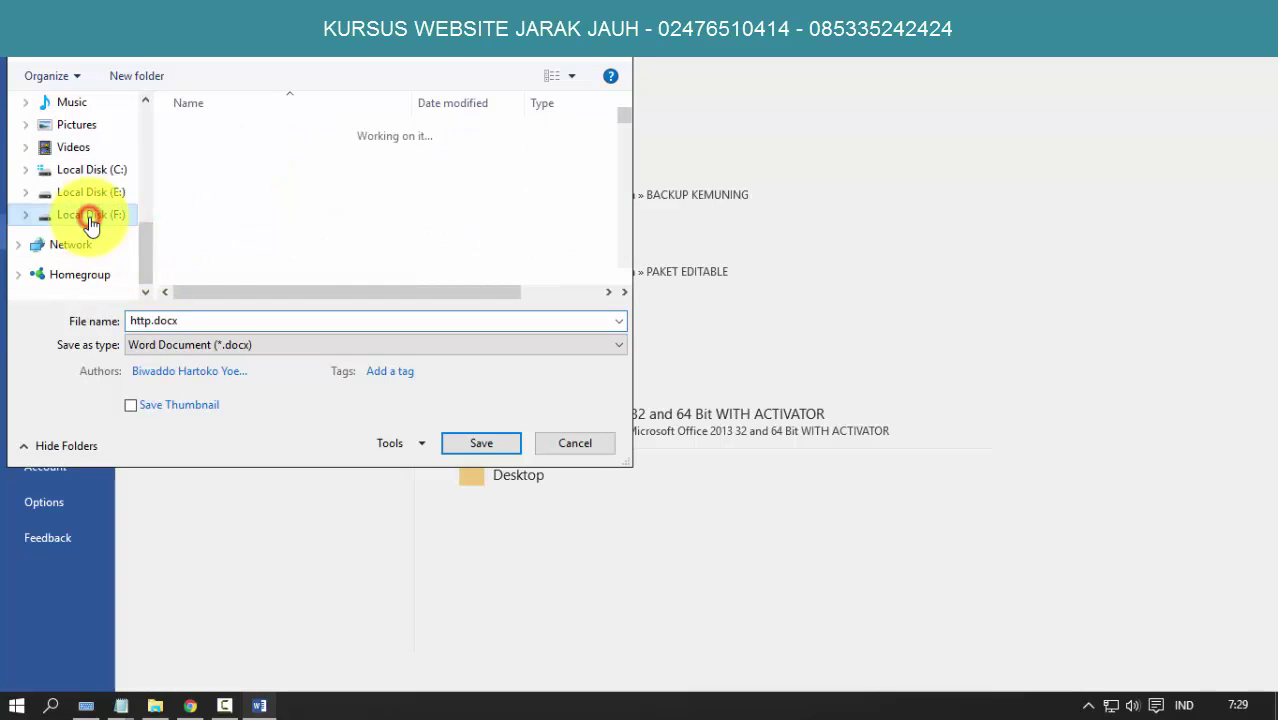
pyautogui.click(242, 218)
pyautogui.scroll(-6, 251, 226)
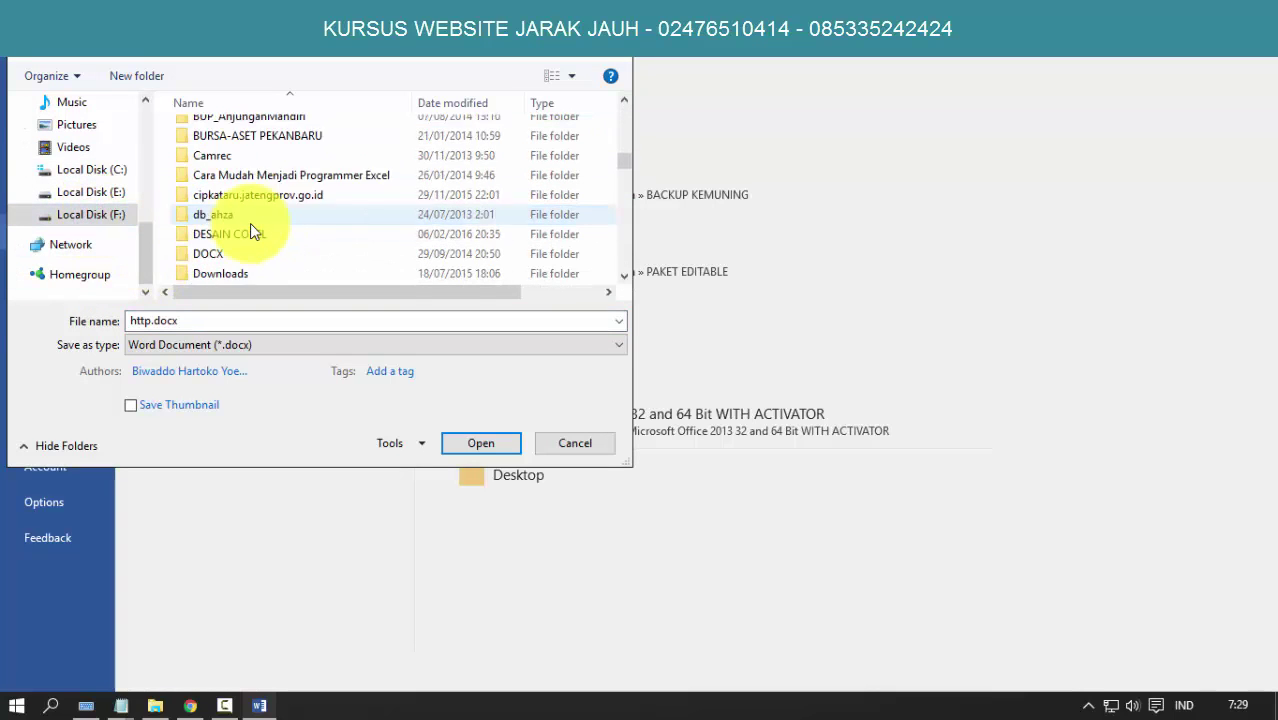
pyautogui.scroll(-6, 251, 229)
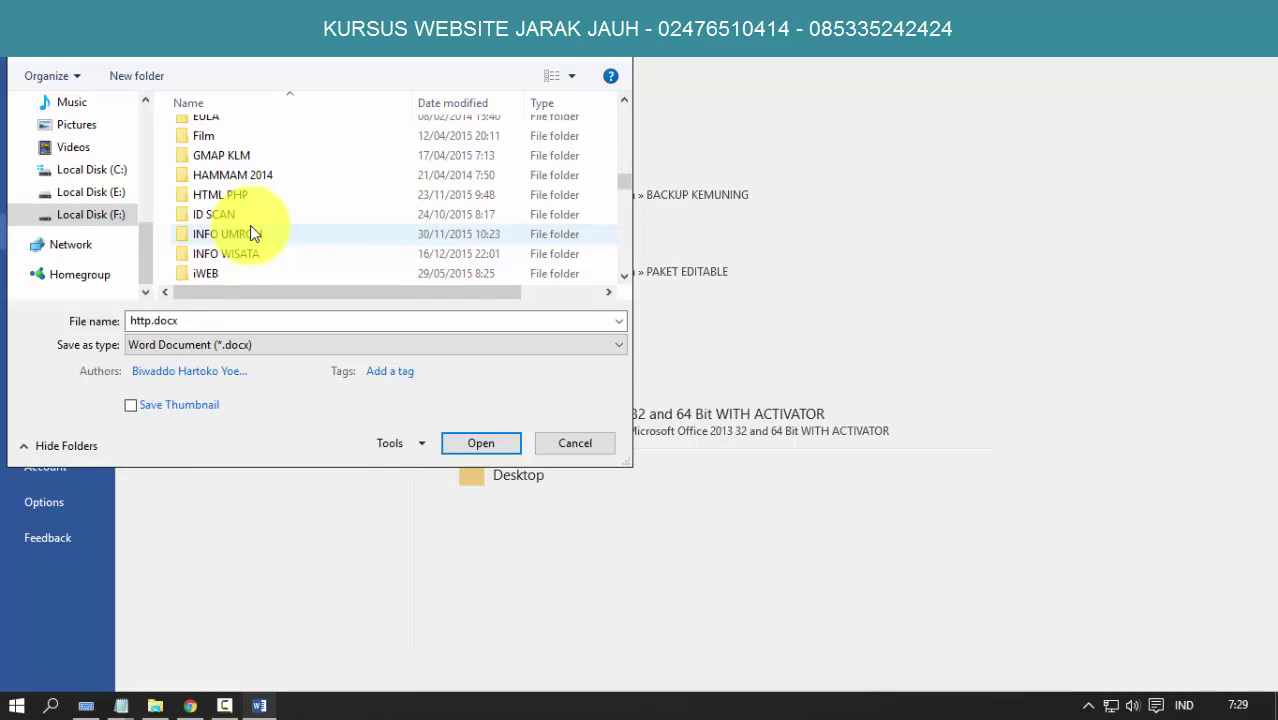
pyautogui.scroll(2, 250, 233)
pyautogui.scroll(-3, 247, 236)
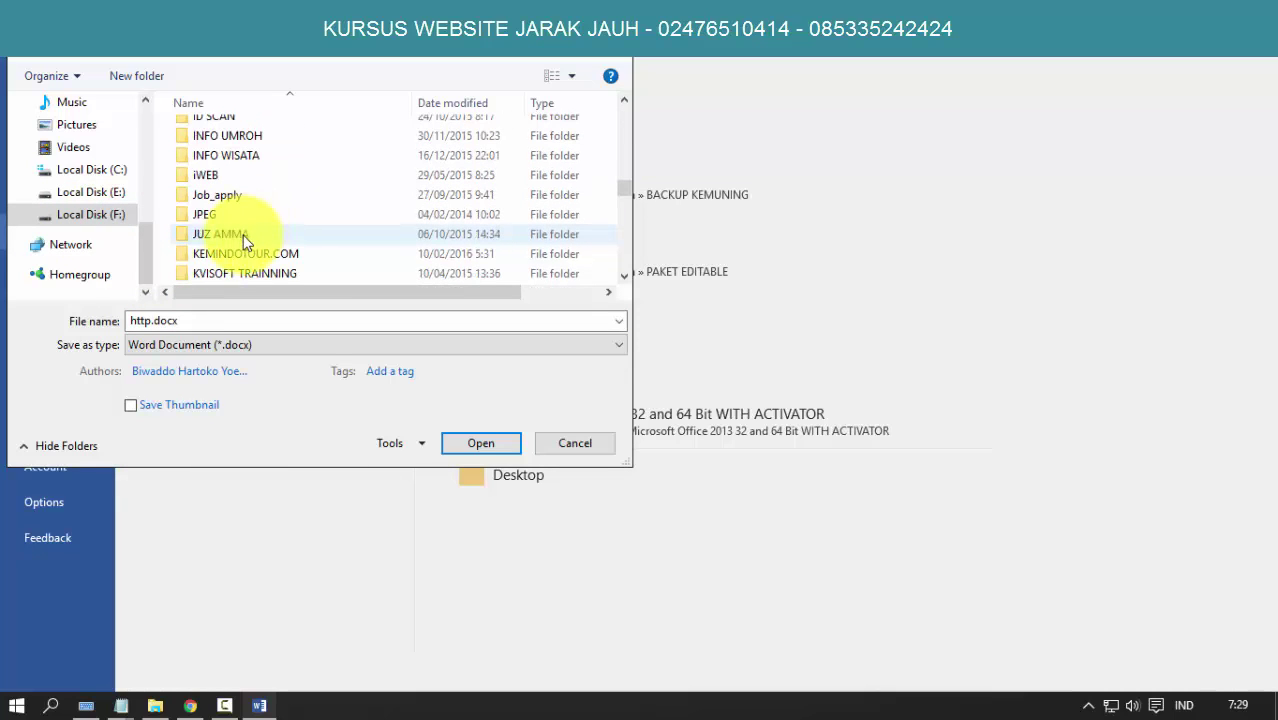
pyautogui.doubleClick(225, 253)
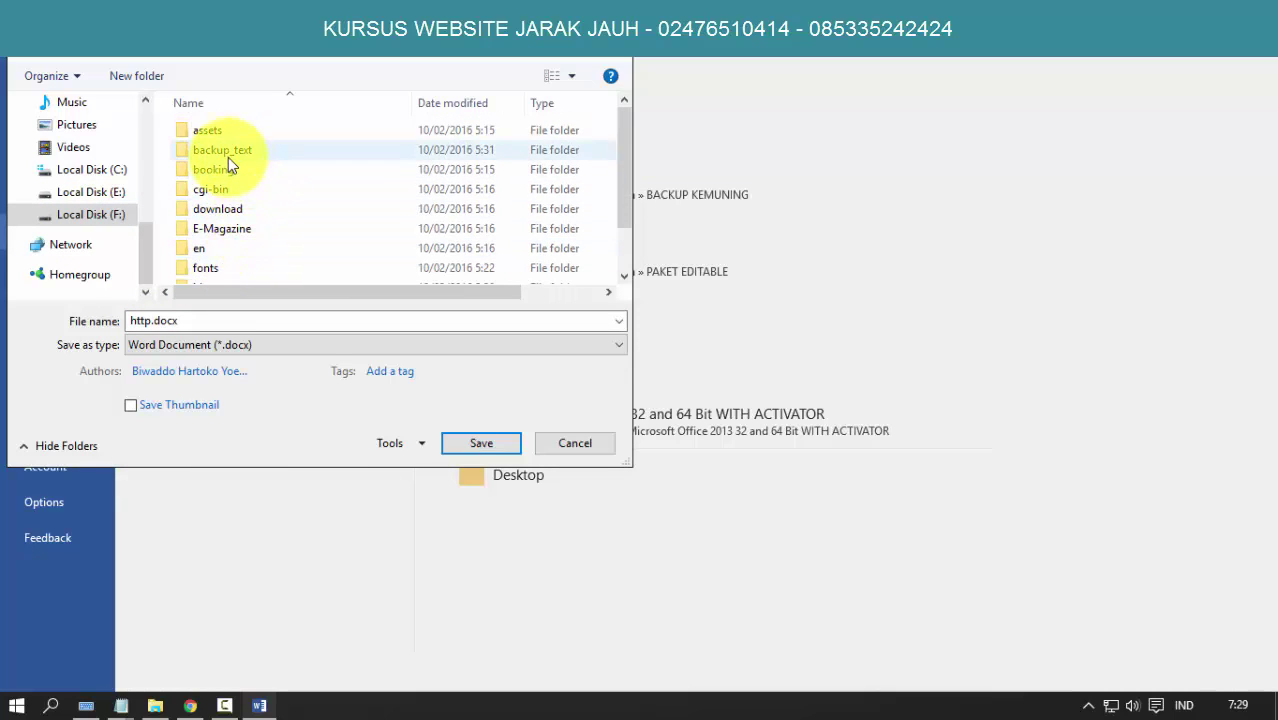
pyautogui.doubleClick(224, 151)
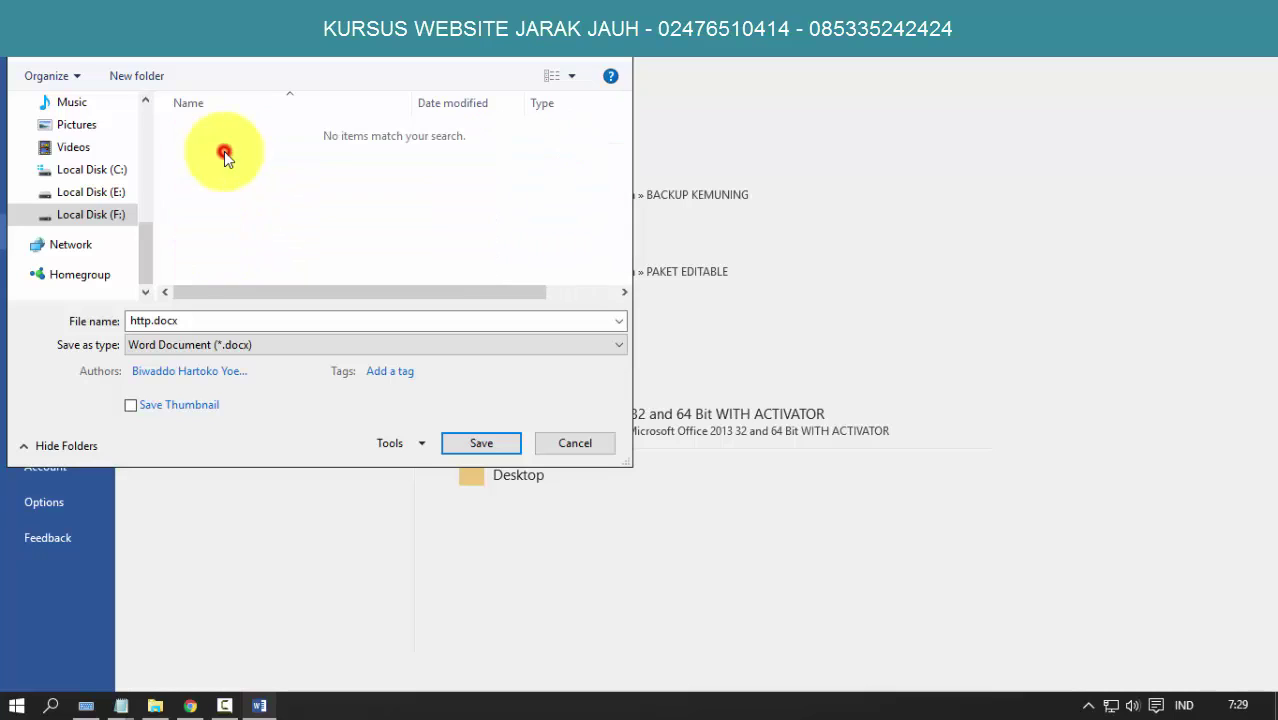
# Save the document as "promo wisata yogyalkarta" in Word Document (*.docx) format
pyautogui.click(190, 328)
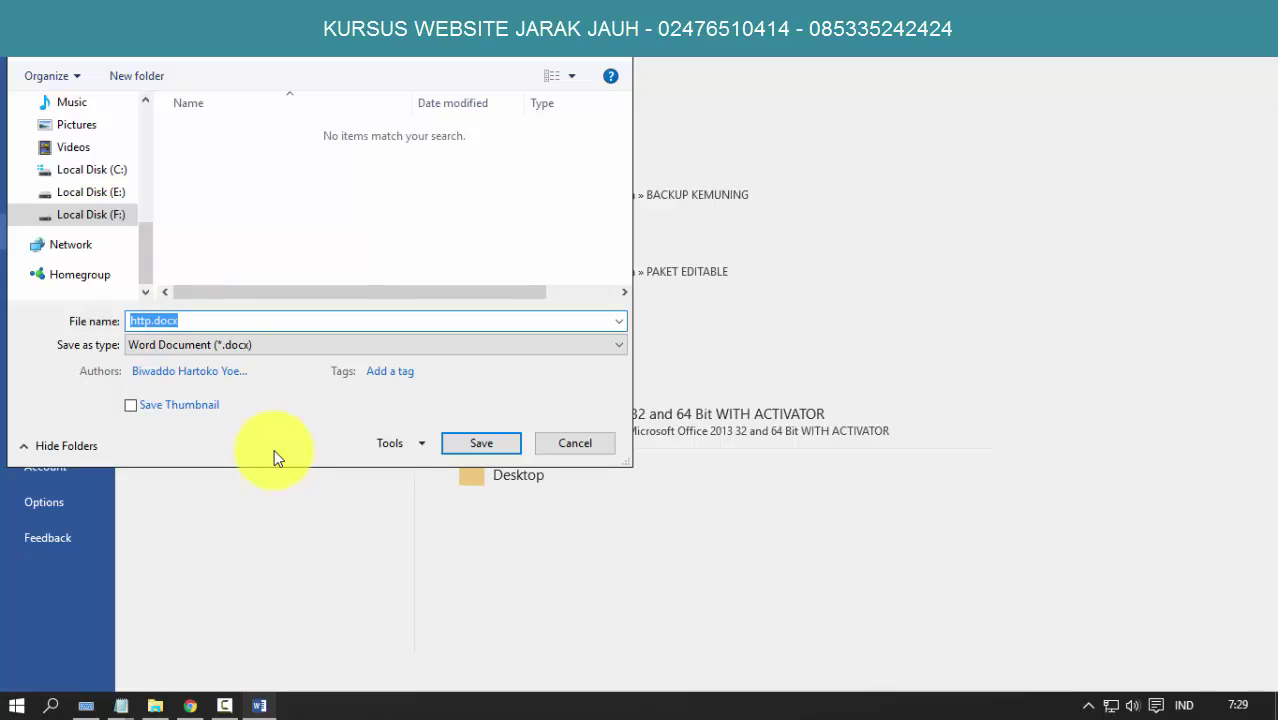
pyautogui.write('promo wisata y')
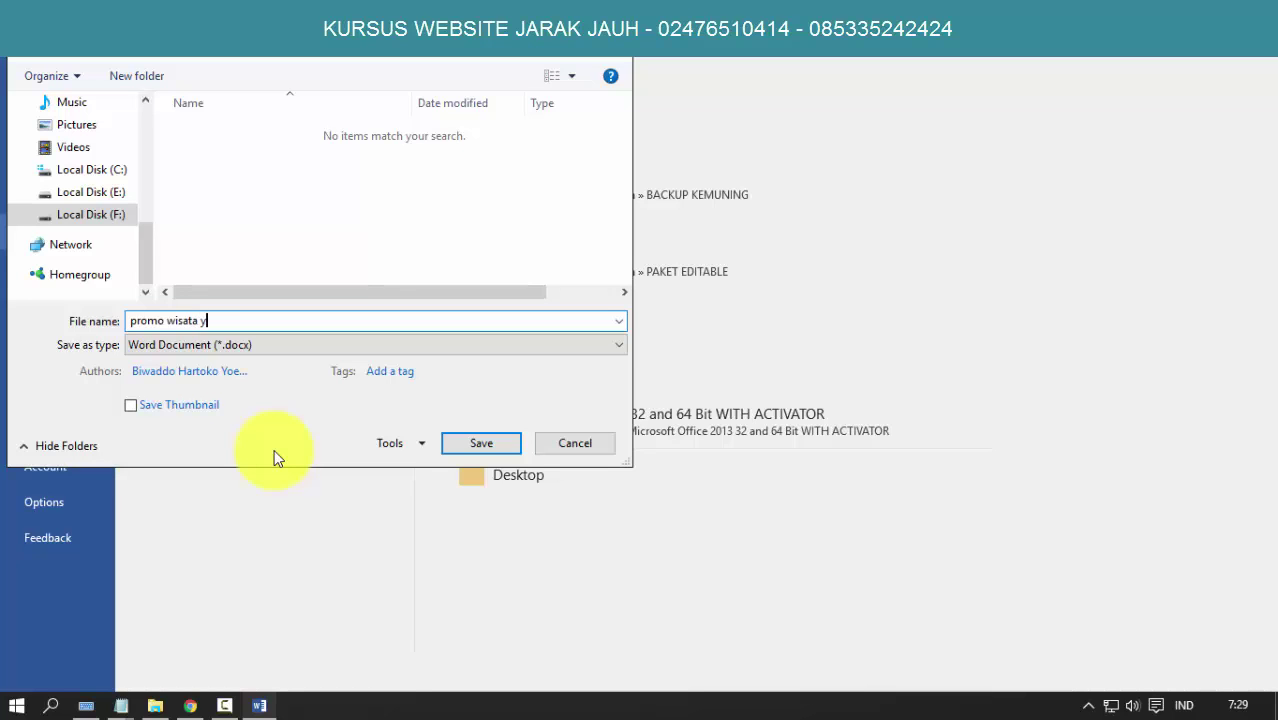
pyautogui.write('ogyalkarta')
pyautogui.press('Return')
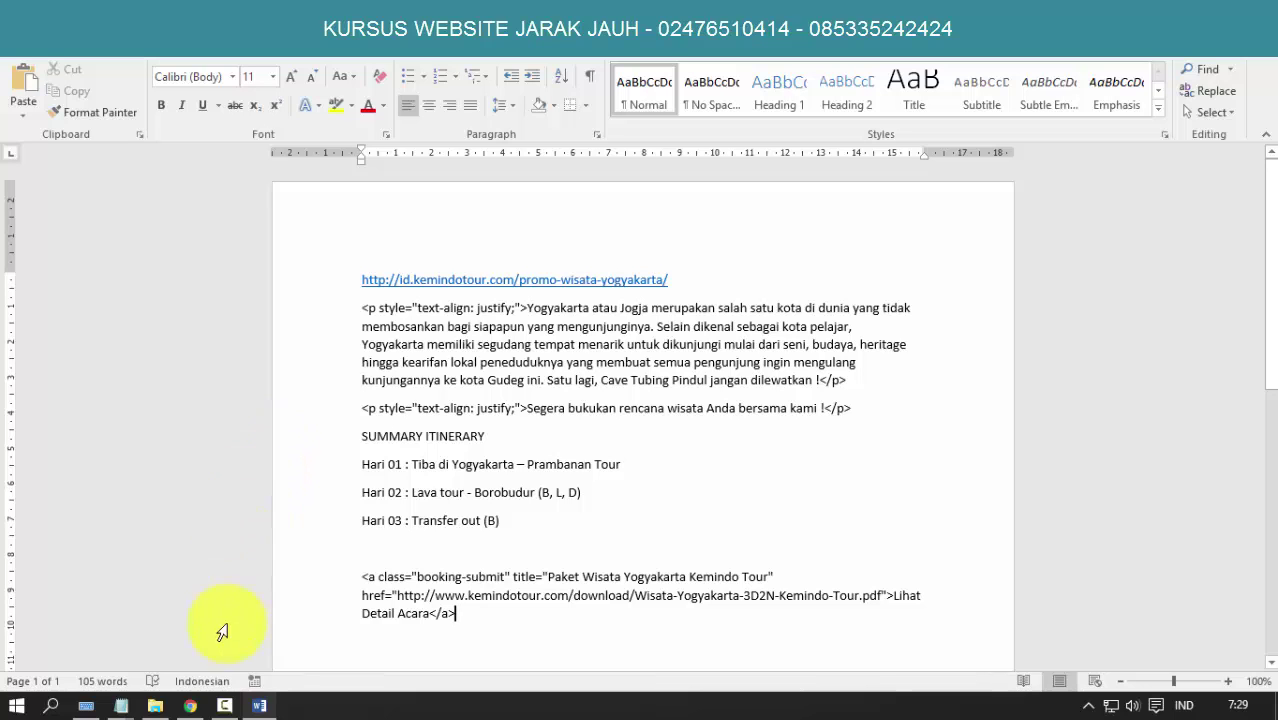
# Switch back to Chrome, review the post down to its featured image, and return the post editor to visual mode
pyautogui.click(190, 706)
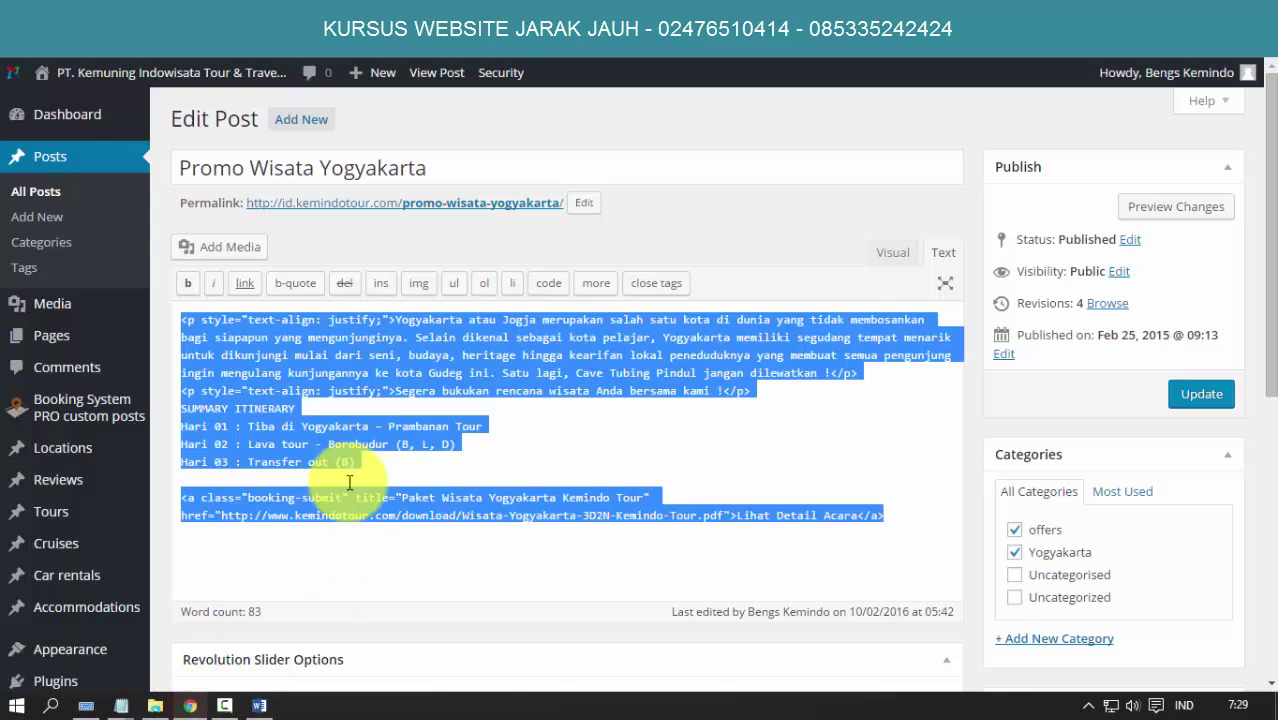
pyautogui.click(358, 389)
pyautogui.scroll(-2, 421, 424)
pyautogui.scroll(-2, 421, 424)
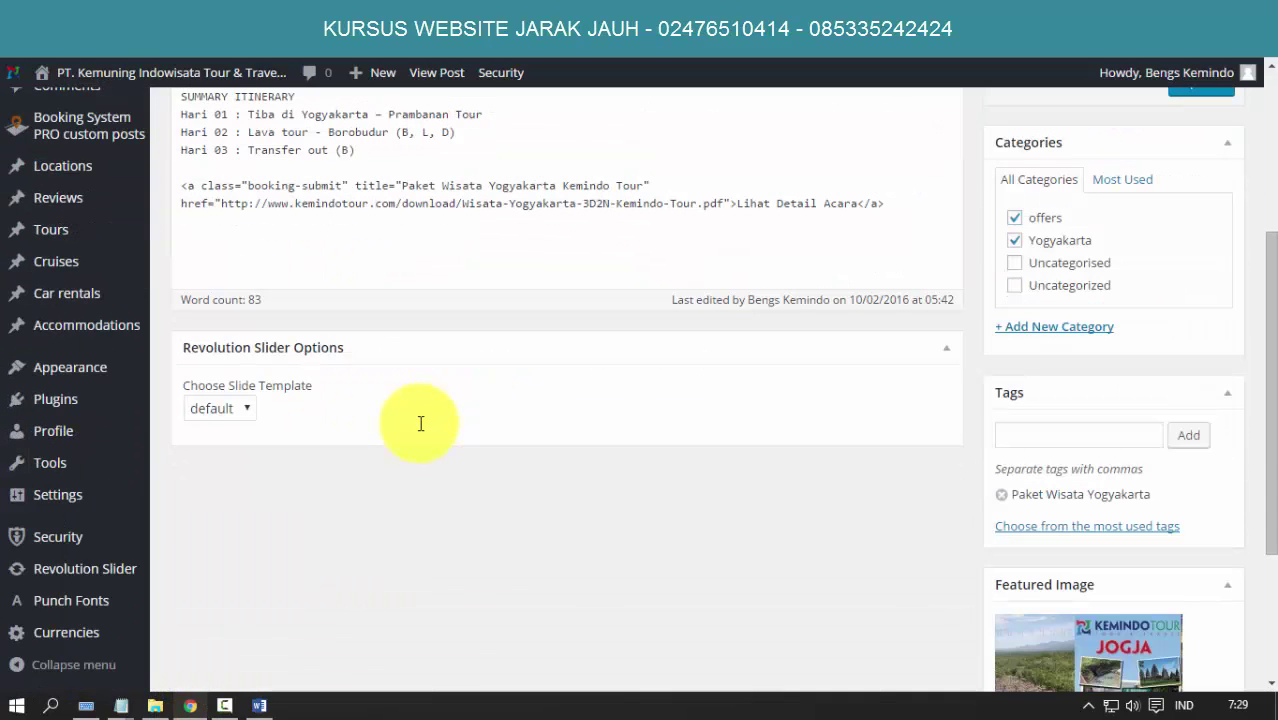
pyautogui.scroll(-3, 420, 425)
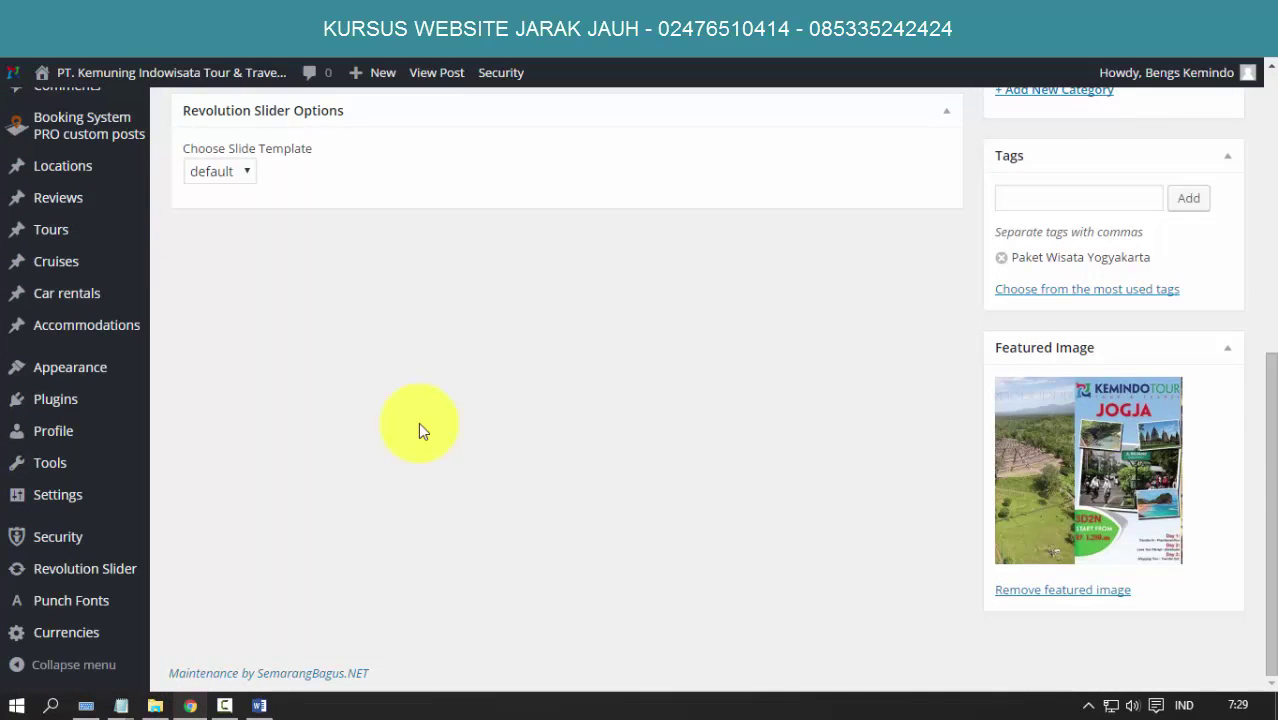
pyautogui.scroll(4, 420, 428)
pyautogui.scroll(3, 419, 423)
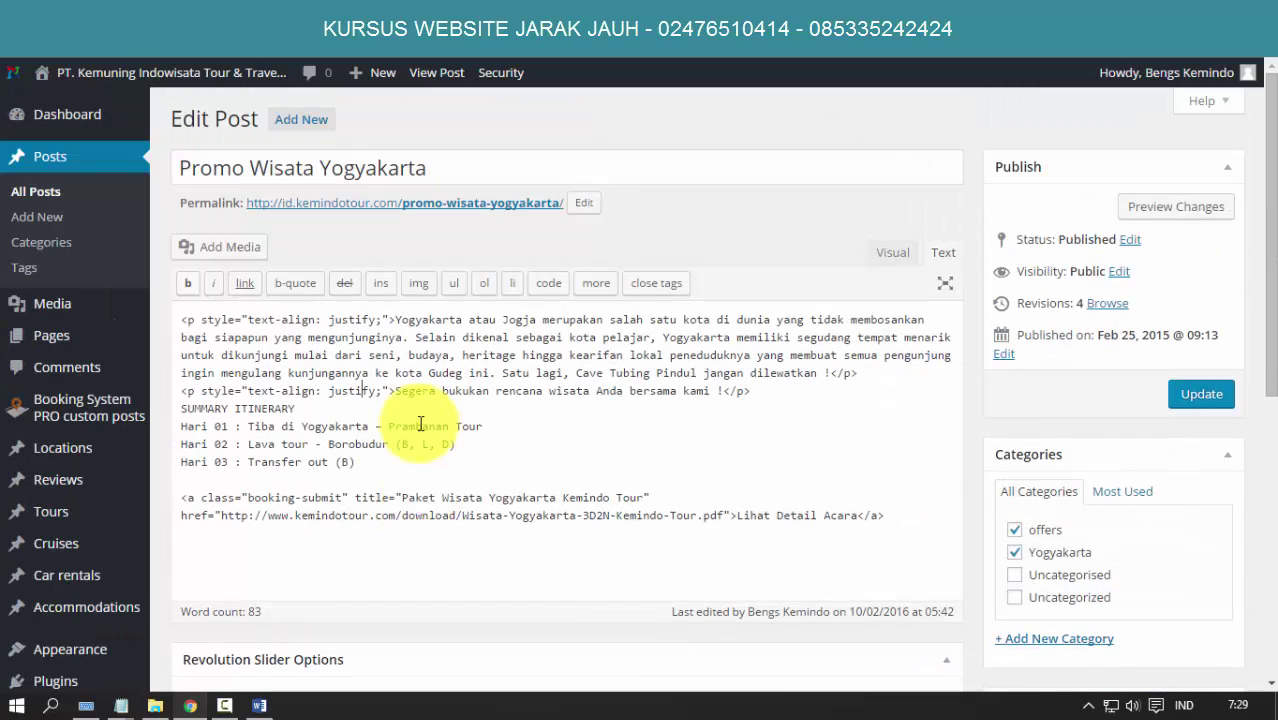
pyautogui.click(887, 257)
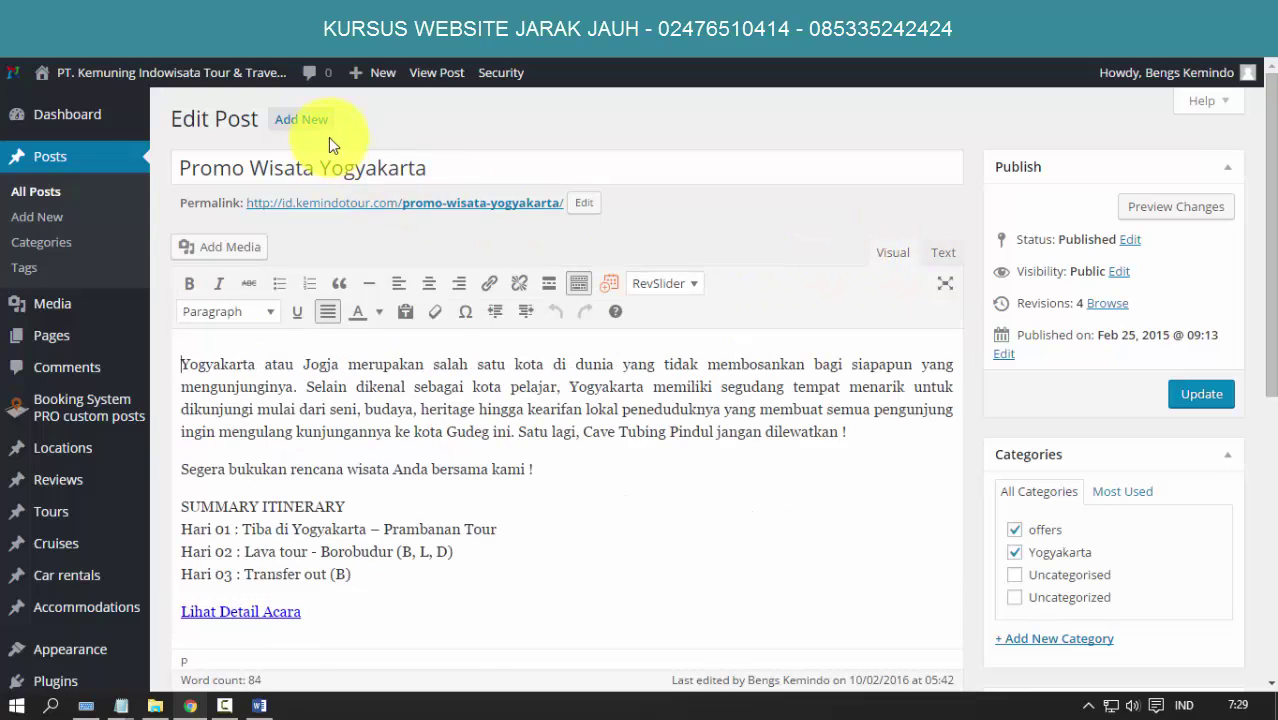
# View the published Promo Wisata Yogyakarta post and examine the Cave Tubing Pindul text in the banner under the header
pyautogui.click(433, 78)
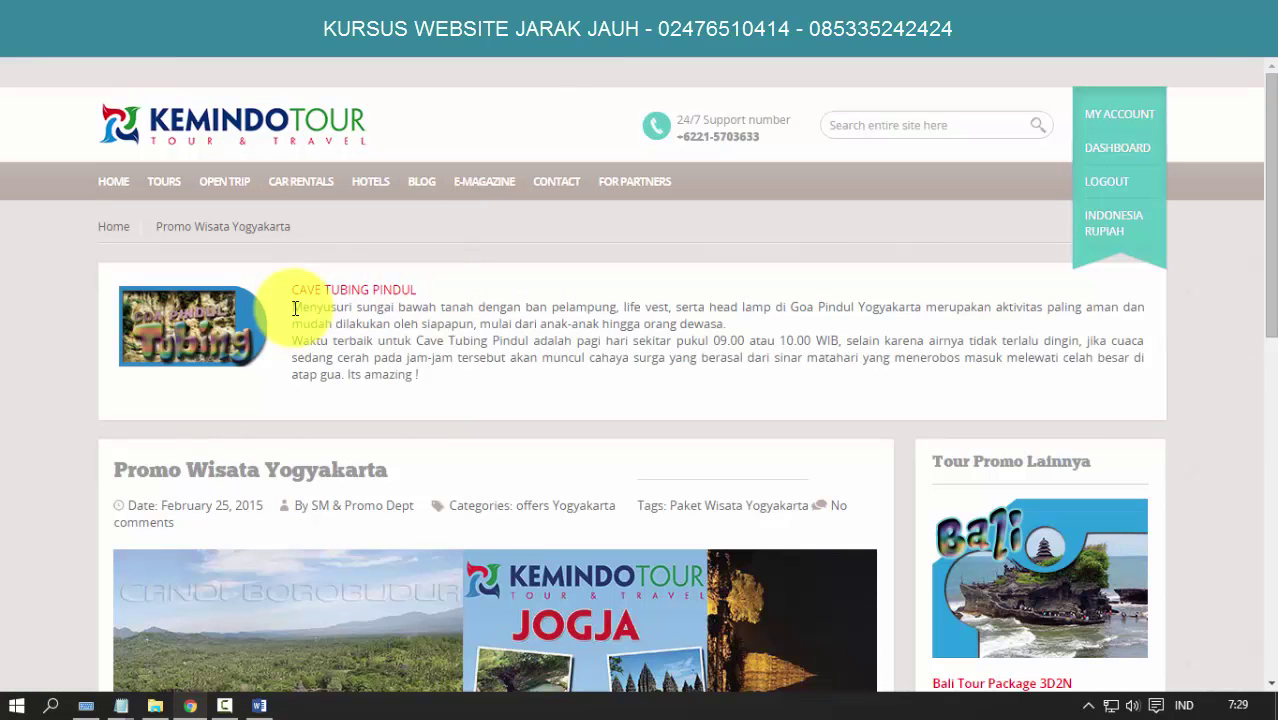
pyautogui.moveTo(294, 308); pyautogui.dragTo(532, 398)
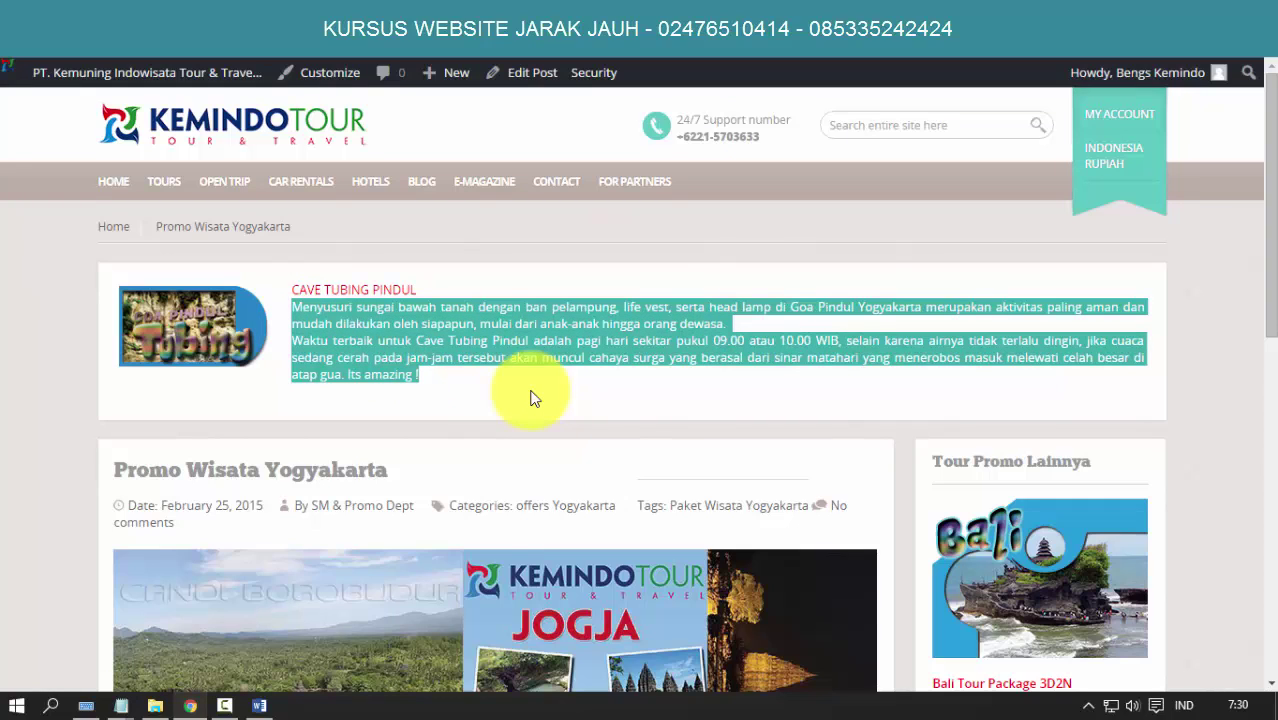
pyautogui.click(470, 325)
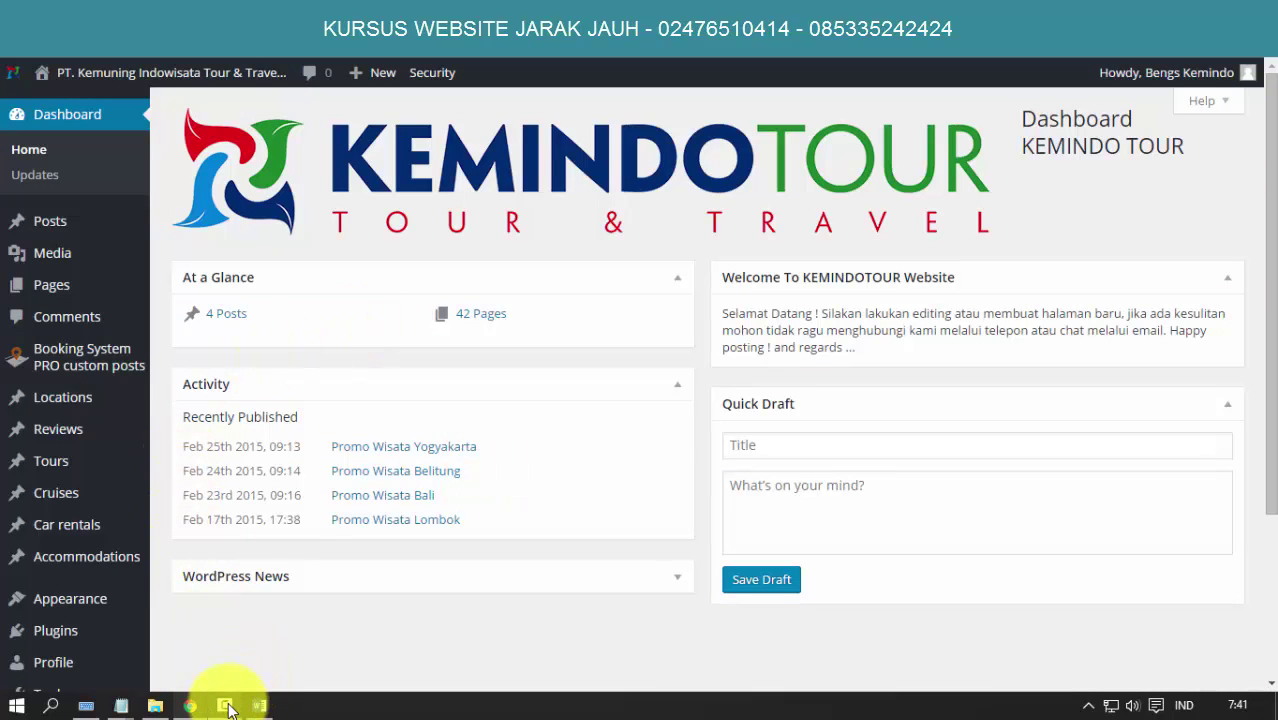
# Open the first Text widget of the Under Header Sidebar on the Widgets page and place the cursor in its content
pyautogui.moveTo(228, 708)
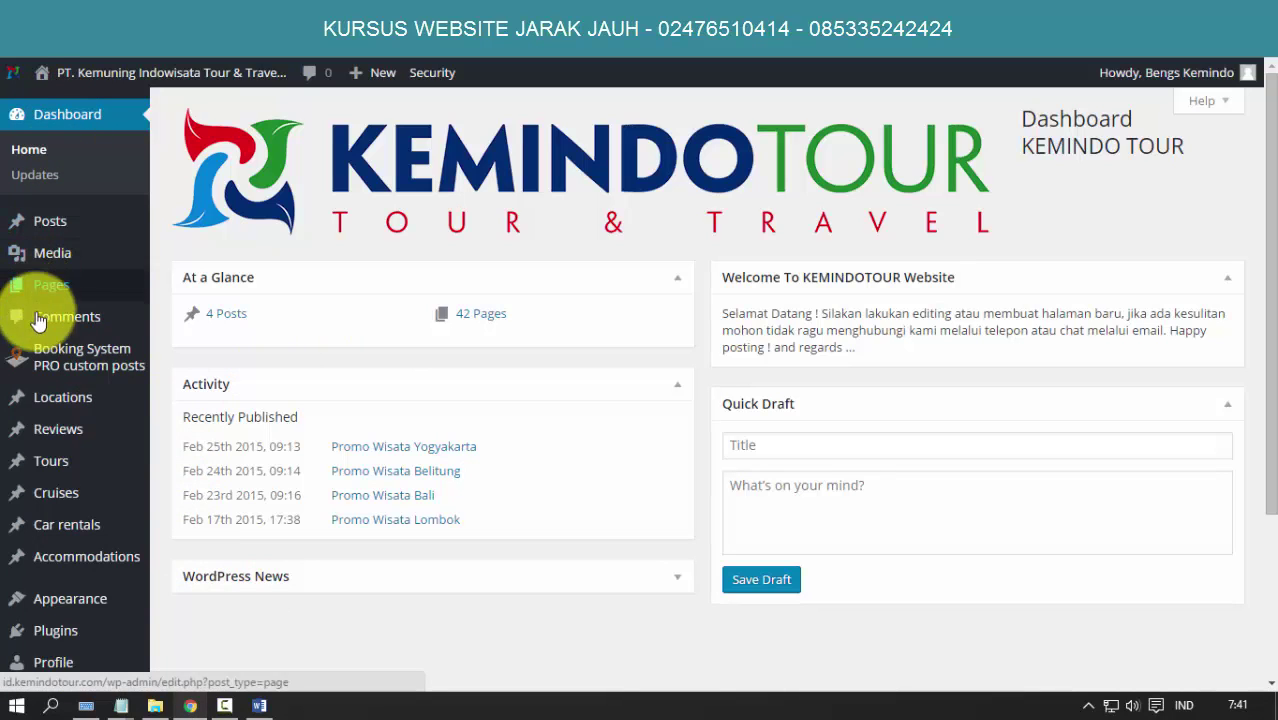
pyautogui.moveTo(65, 603)
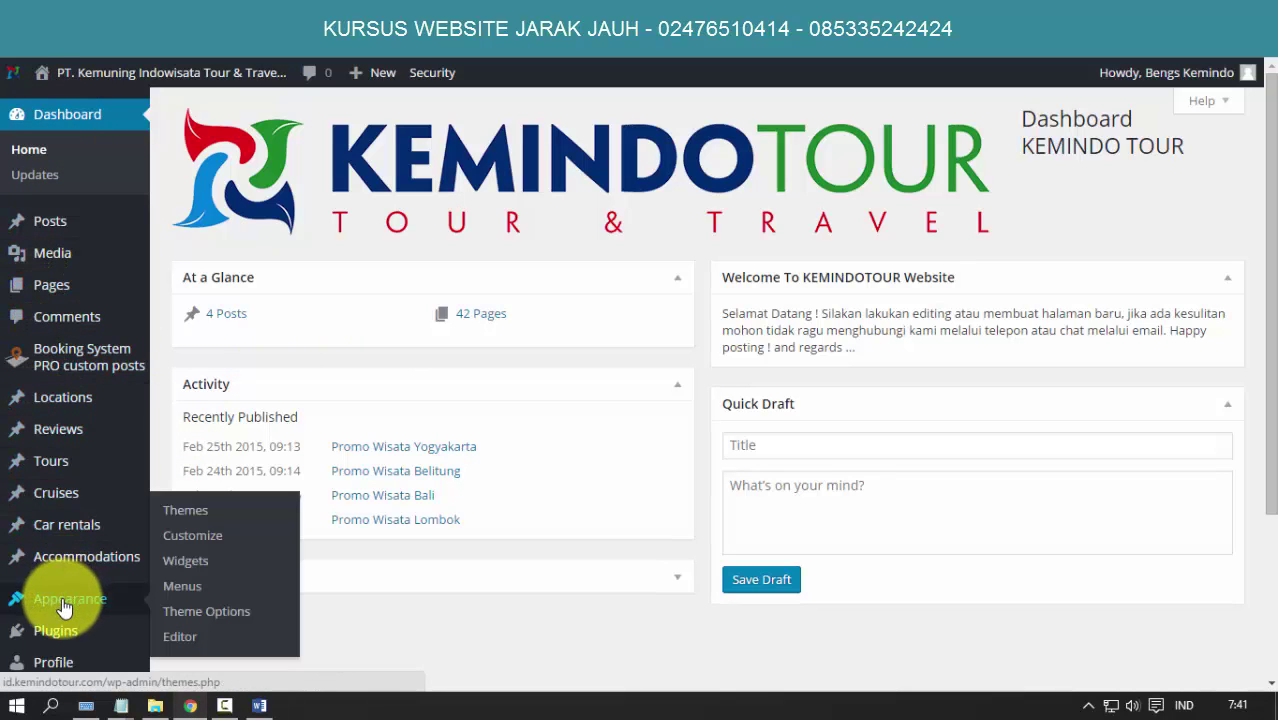
pyautogui.click(188, 568)
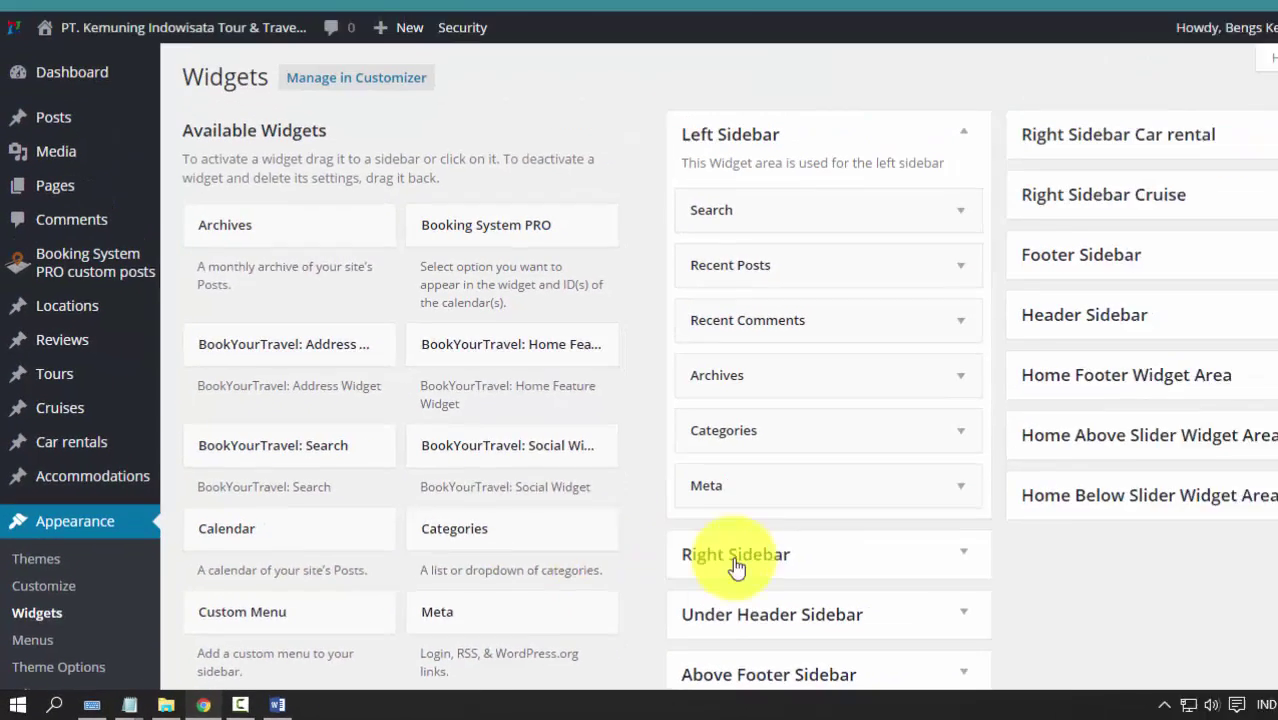
pyautogui.scroll(-2, 905, 640)
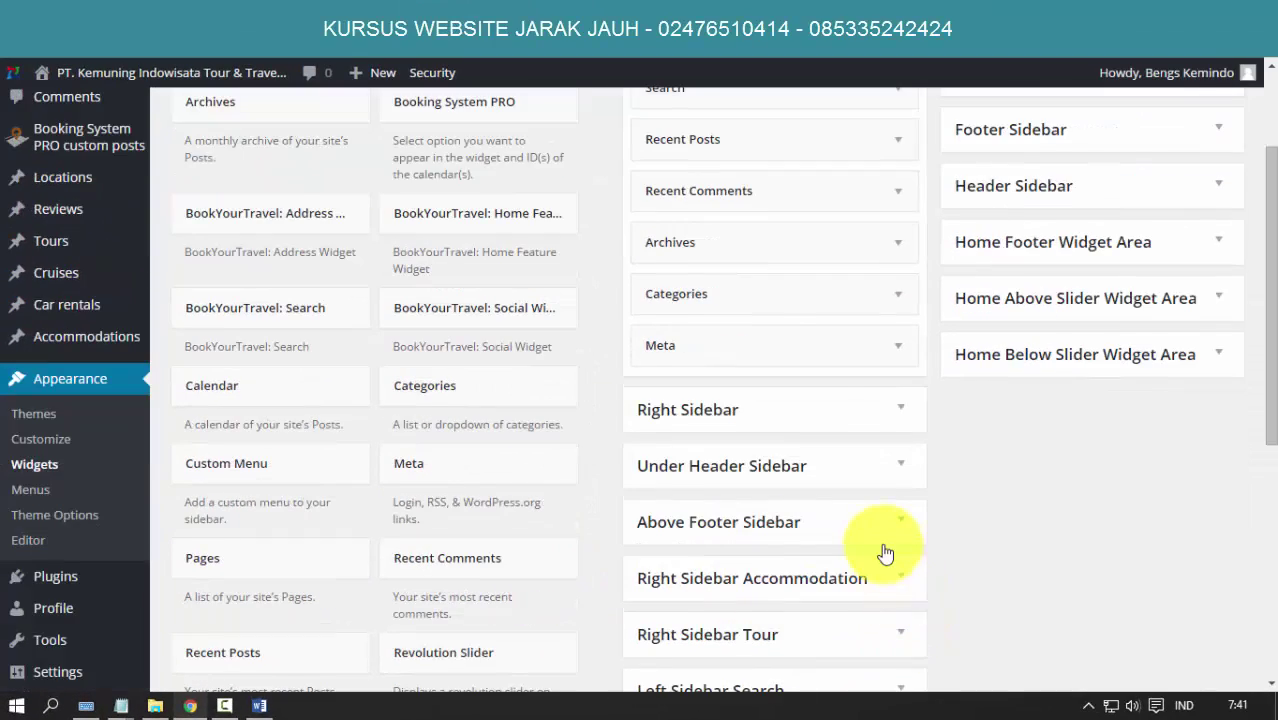
pyautogui.scroll(-2, 885, 553)
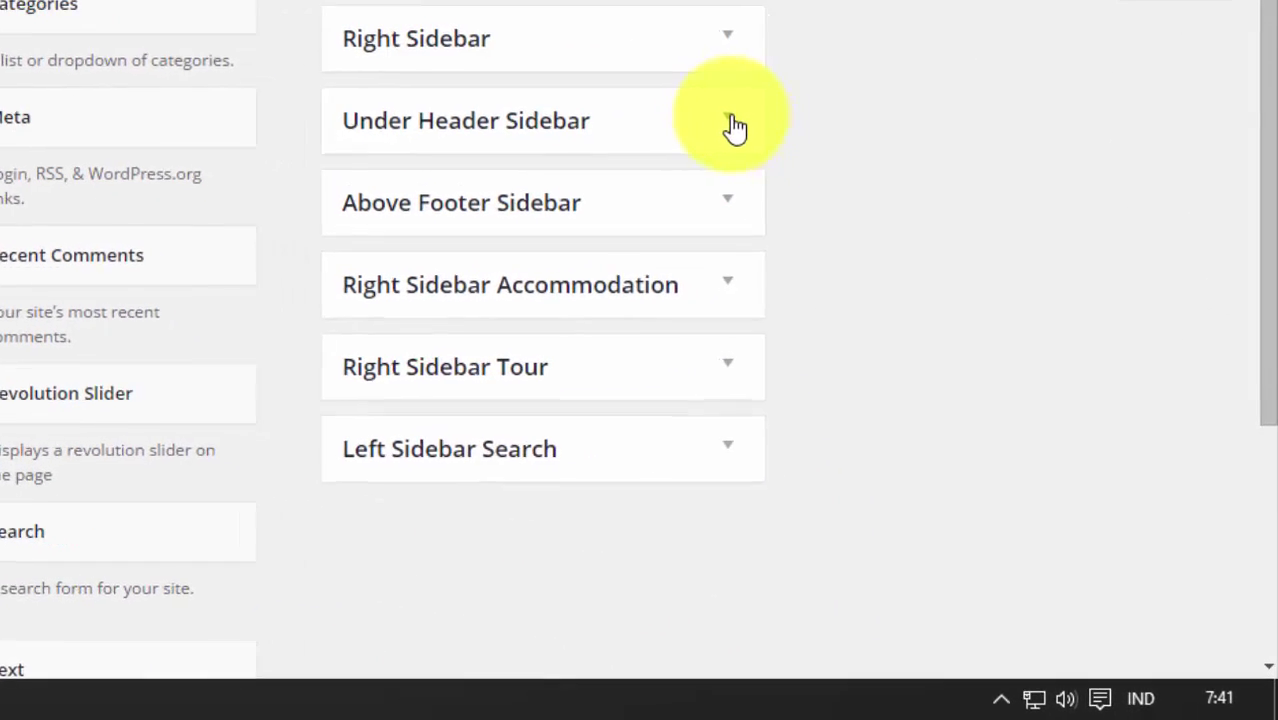
pyautogui.click(902, 312)
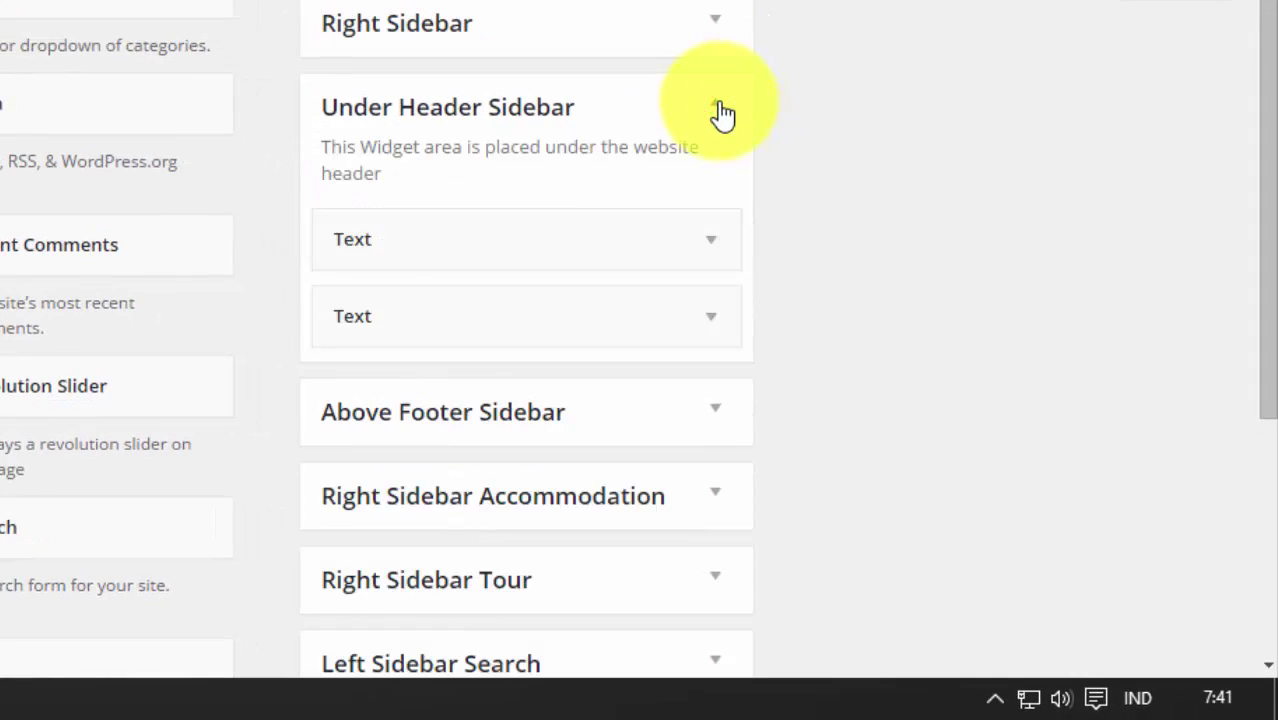
pyautogui.click(709, 240)
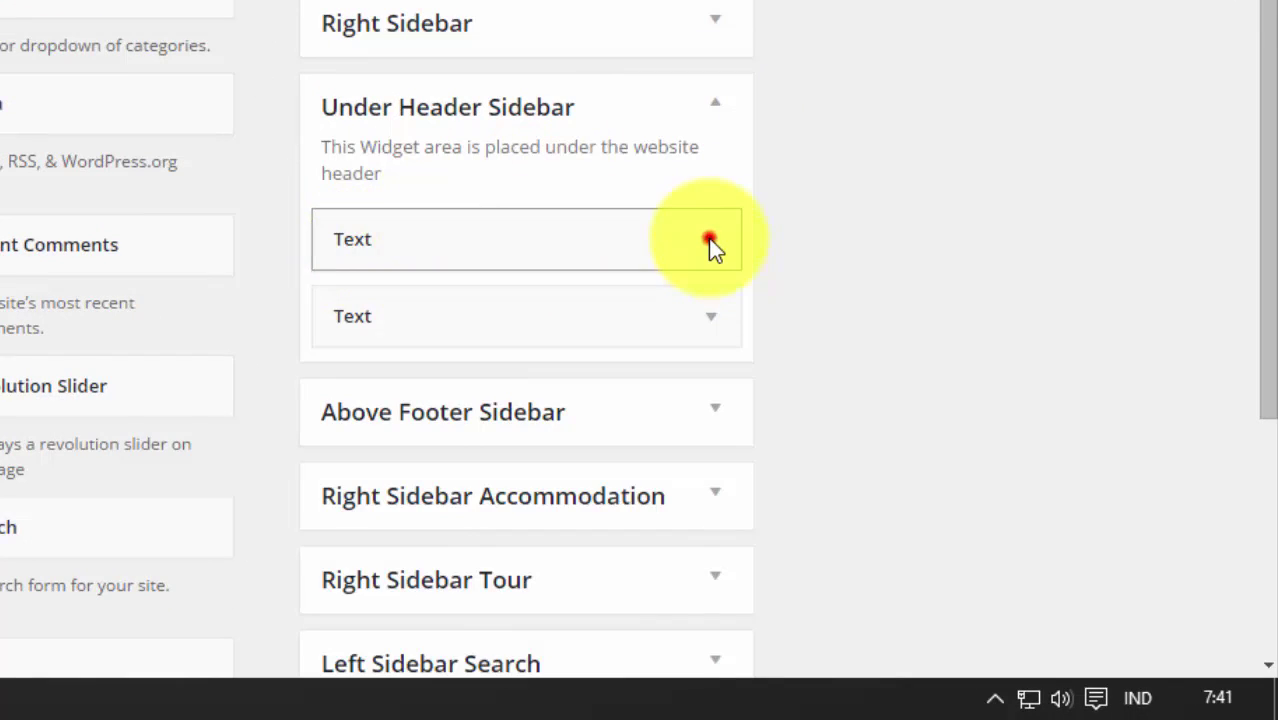
pyautogui.click(530, 481)
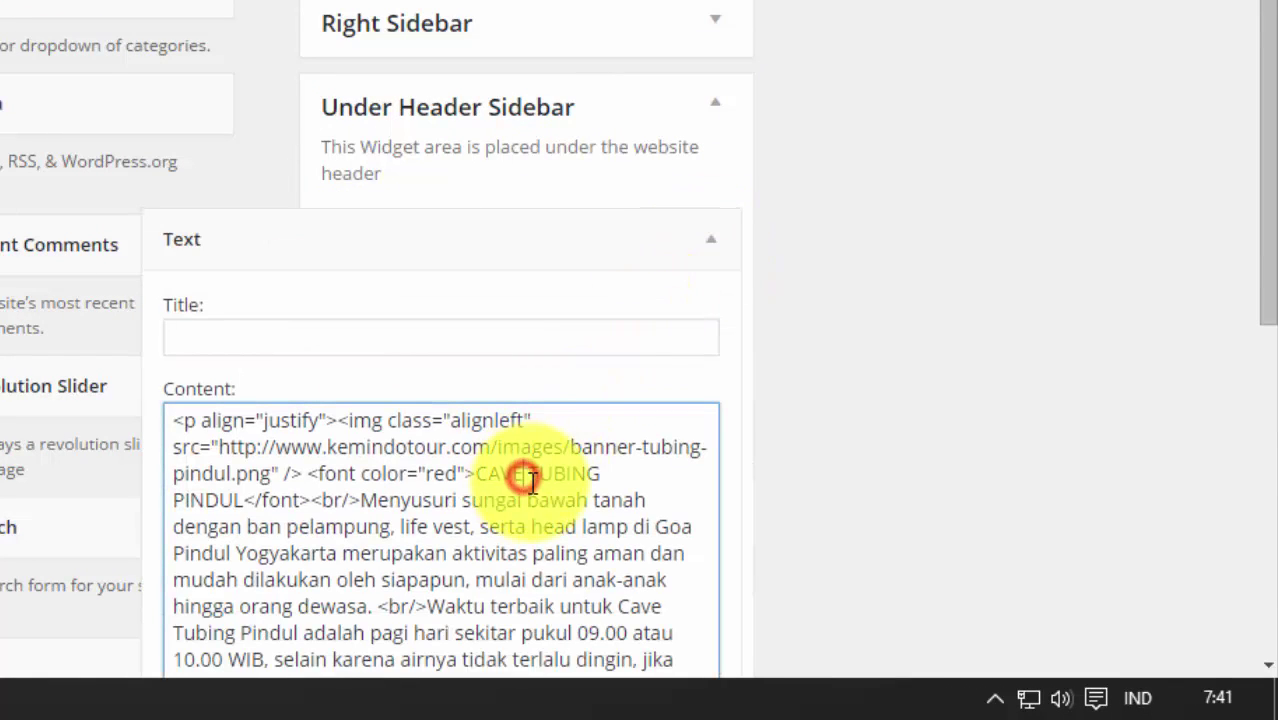
# Copy the entire HTML content of the Text widget and paste it into the Word document on a new line below the Lihat Detail Acara link
pyautogui.scroll(-2, 505, 505)
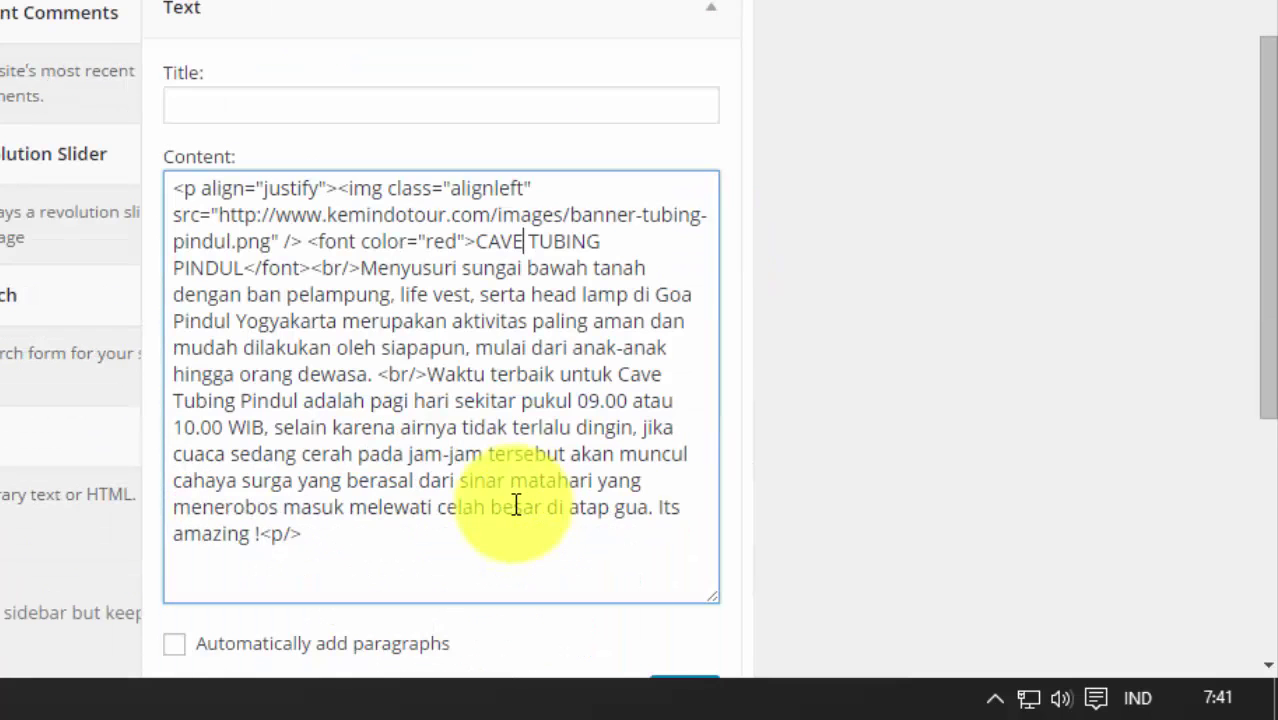
pyautogui.click(412, 374)
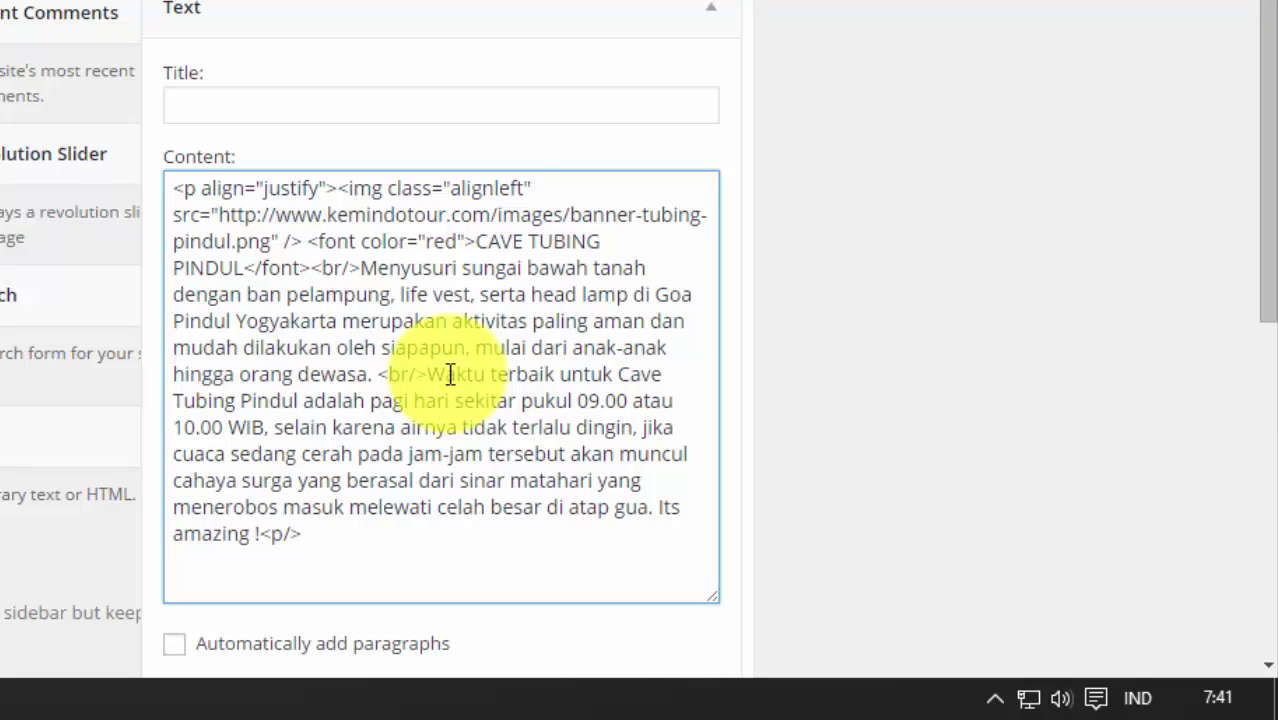
pyautogui.hotkey('ctrl', 'a')
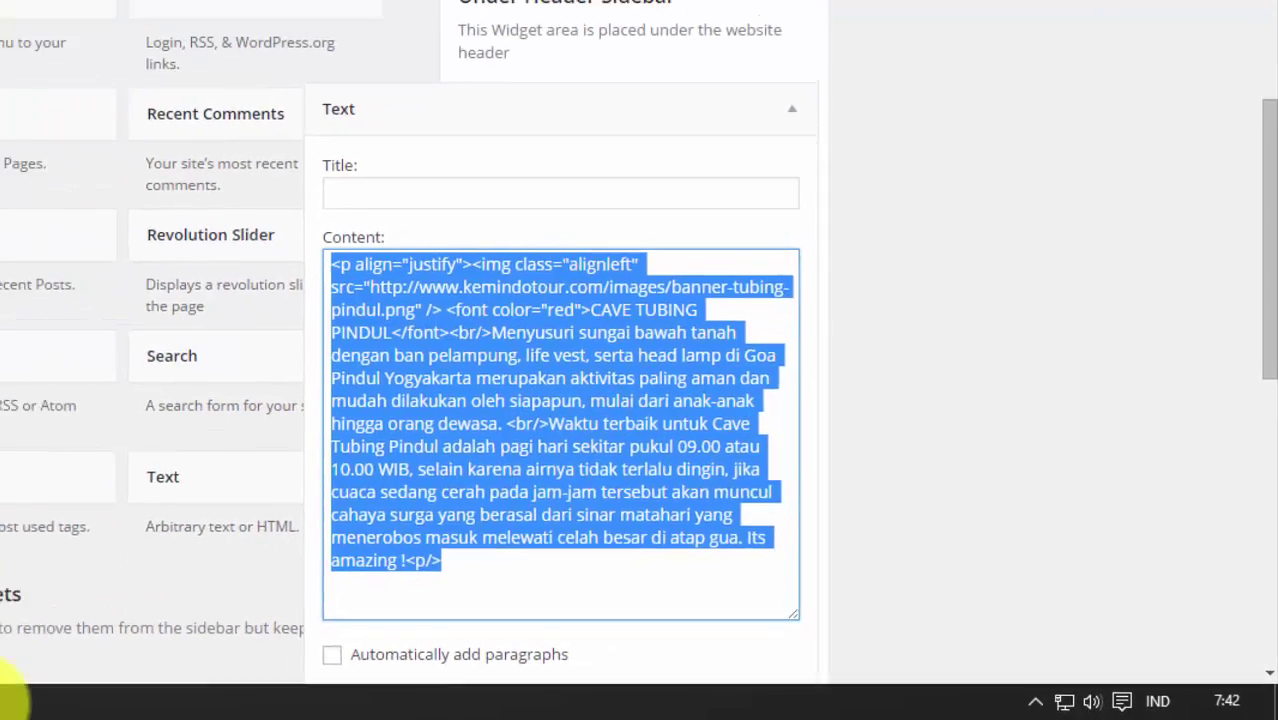
pyautogui.click(226, 705)
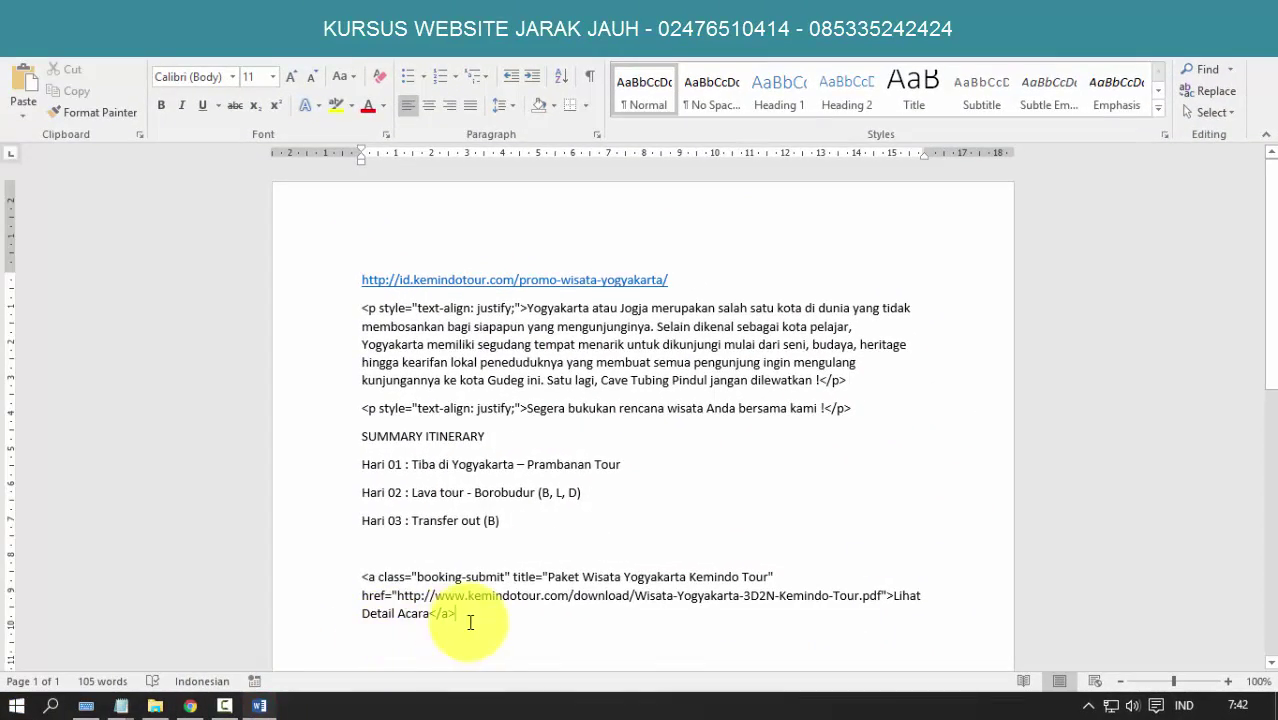
pyautogui.click(473, 622)
pyautogui.press('Return')
pyautogui.scroll(-1, 471, 622)
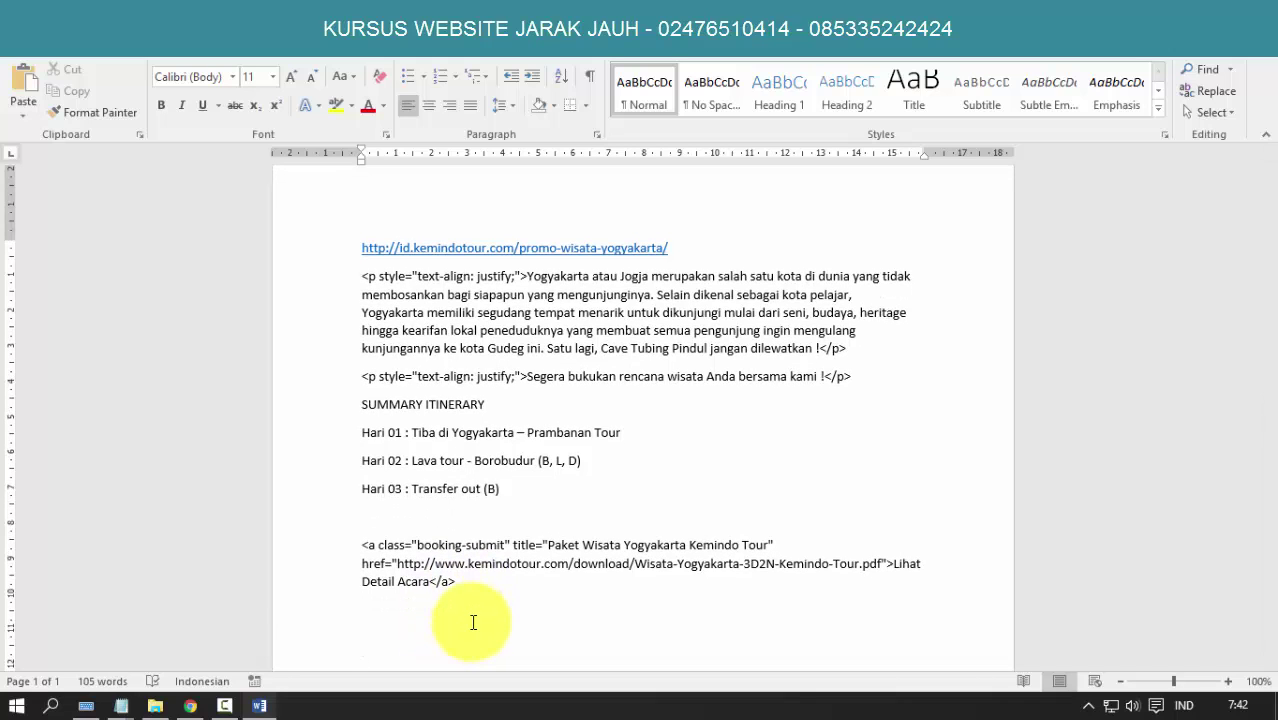
pyautogui.click(379, 639)
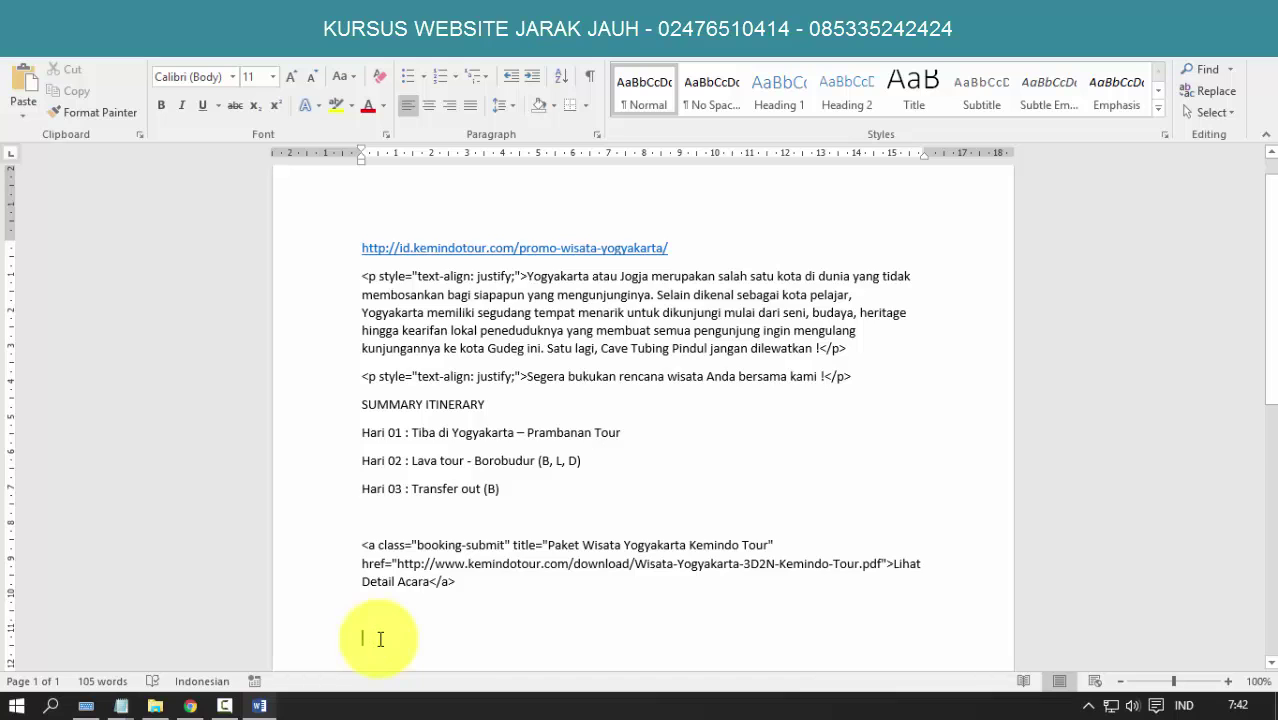
pyautogui.write('<p align="justify"><img class="alignleft" src="http://www.kemindotour.com/images/banner-tubing-pindul.png" /> <font color="red">CAVE TUBING PINDUL</font><br/>Menyusuri sungai bawah tanah dengan ban pelampung, life vest, serta head lamp di Goa Pindul Yogyakarta merupakan aktivitas paling aman dan mudah dilakukan oleh siapapun, mulai dari anak-anak hingga orang dewasa. <br/>Waktu terbaik untuk Cave Tubing Pindul adalah pagi hari sekitar pukul 09.00 atau 10.00 WIB, selain karena airnya tidak terlalu dingin, jika cuaca sedang cerah pada jam-jam tersebut akan muncul cahaya surga yang berasal dari sinar matahari yang menerobos masuk melewati celah besar di atap gua. Its amazing !</p>')
# Capture the screen showing the published Promo Wisata Yogyakarta page and paste the image into the Word document above the widget's HTML
pyautogui.click(375, 484)
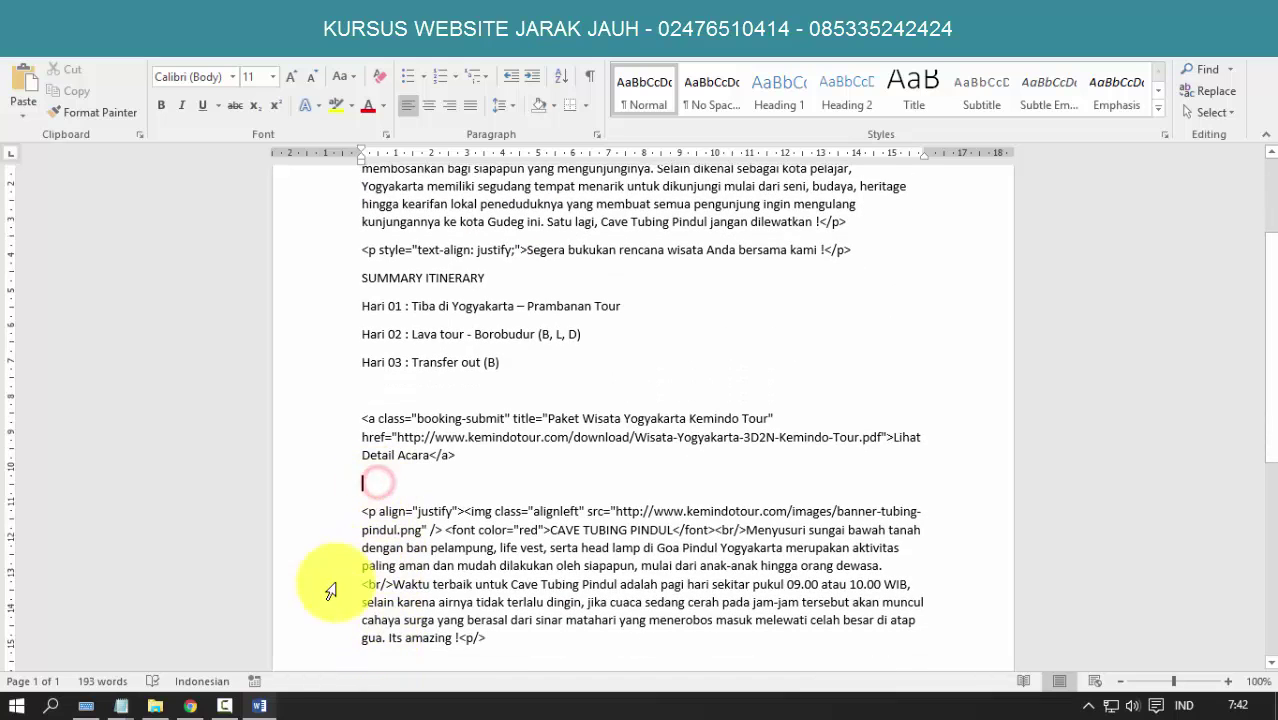
pyautogui.click(189, 706)
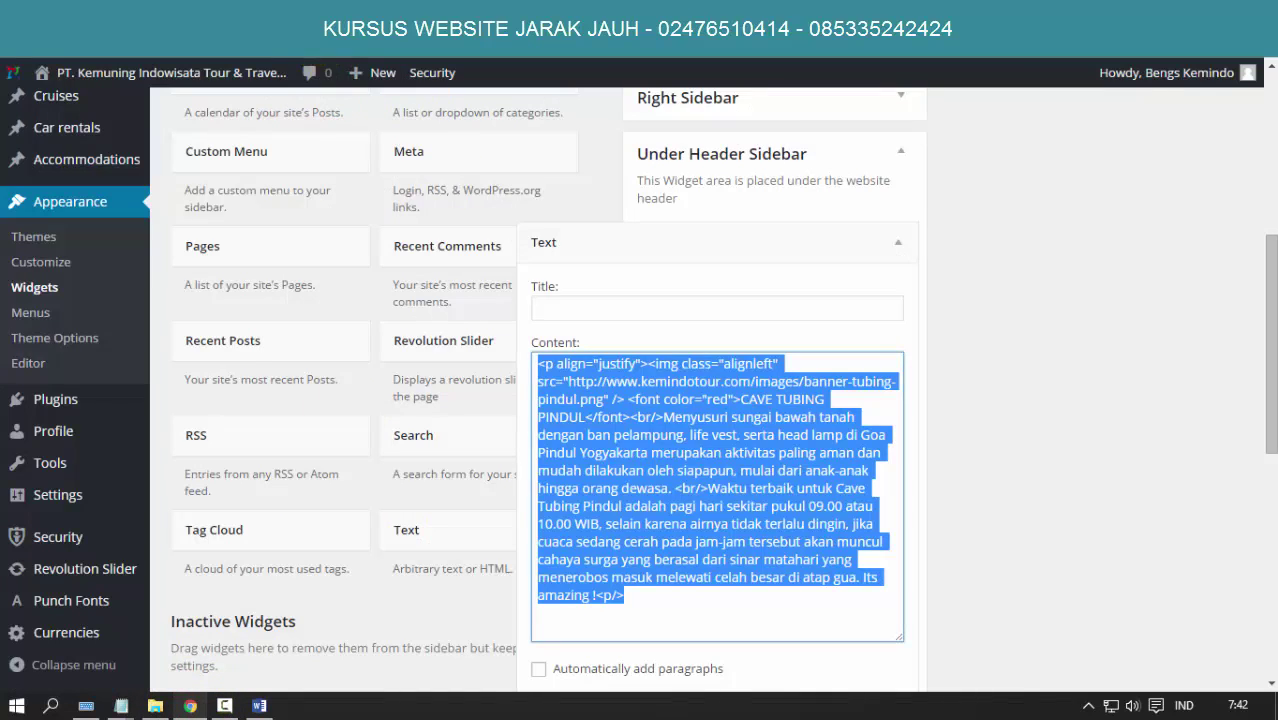
pyautogui.hotkey('ctrl', 'Tab')
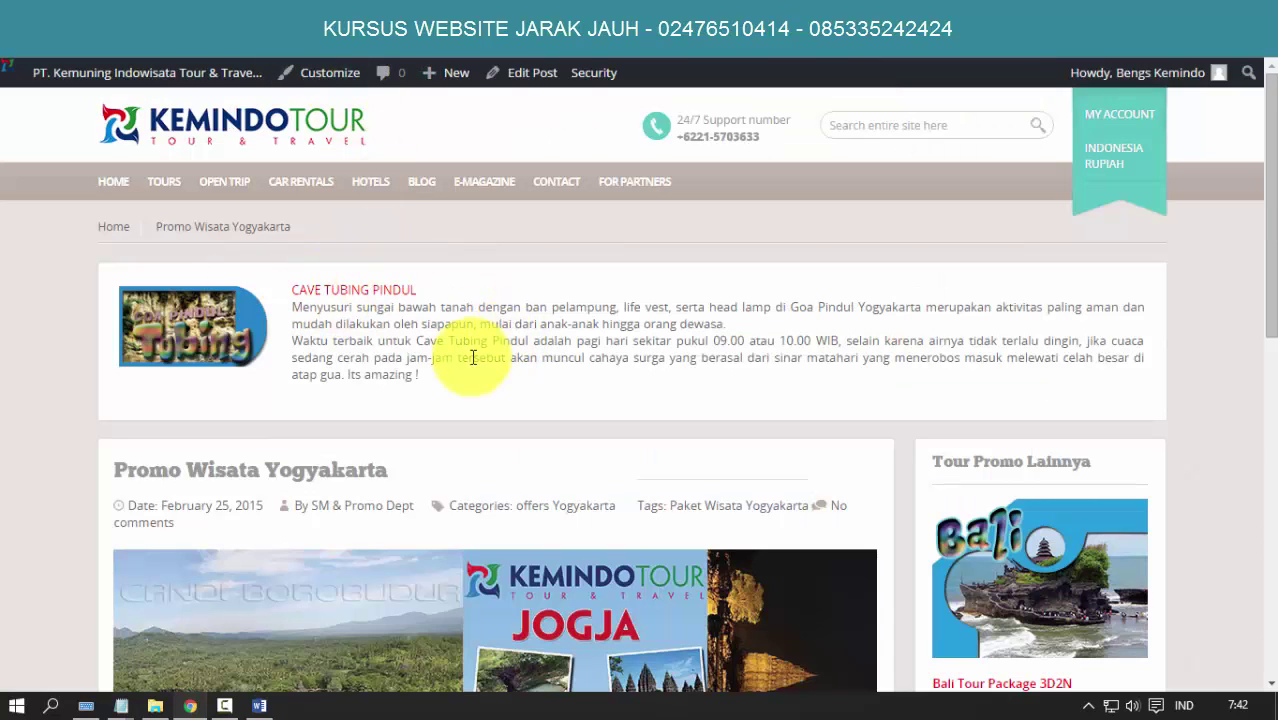
pyautogui.click(86, 706)
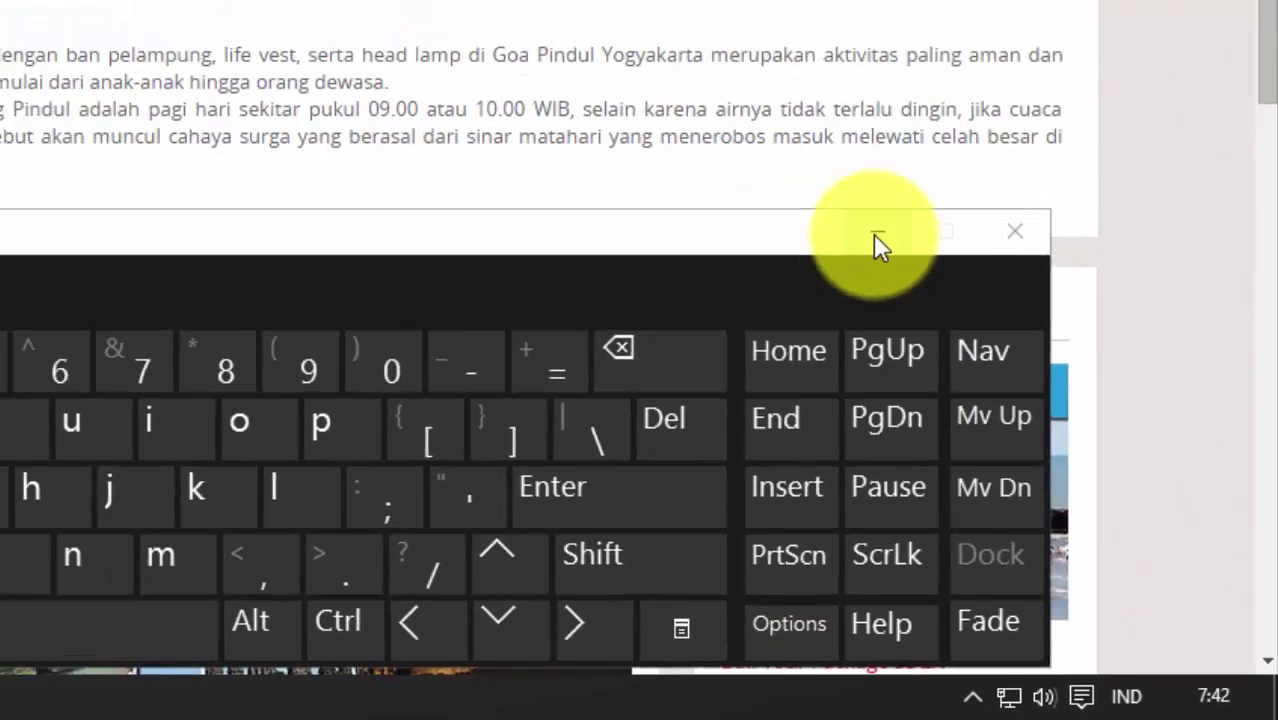
pyautogui.click(762, 89)
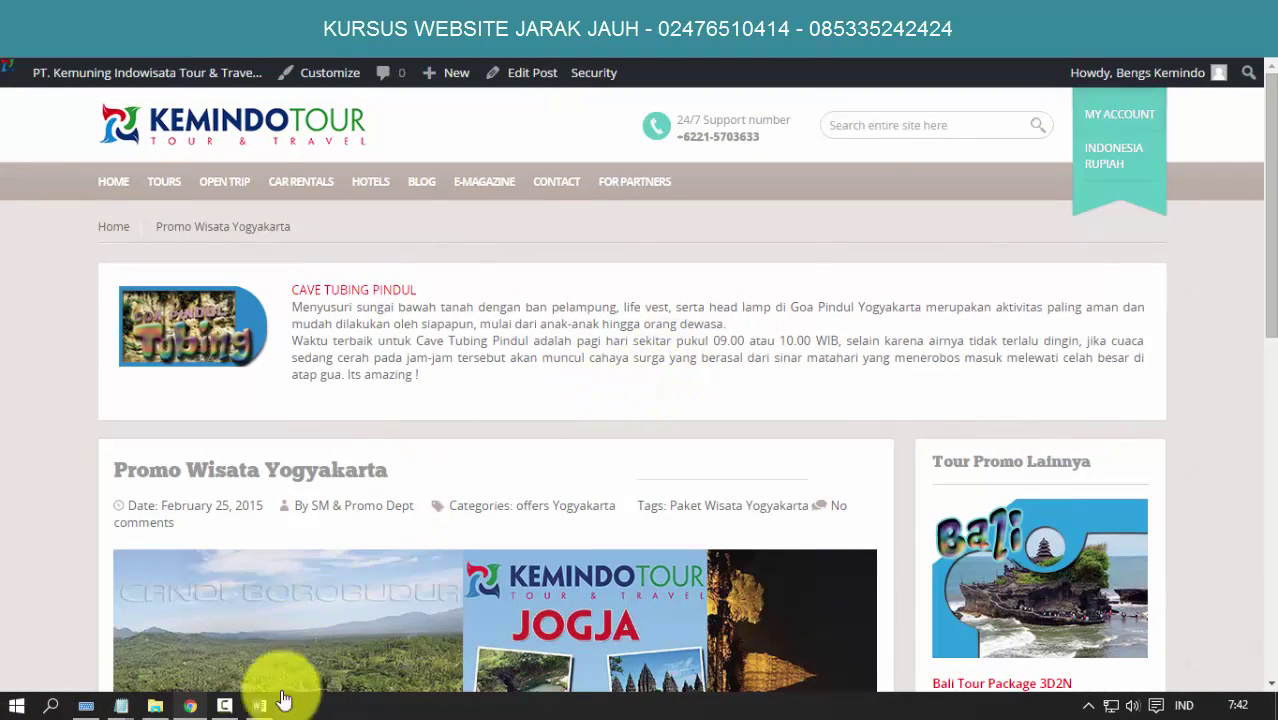
pyautogui.click(259, 705)
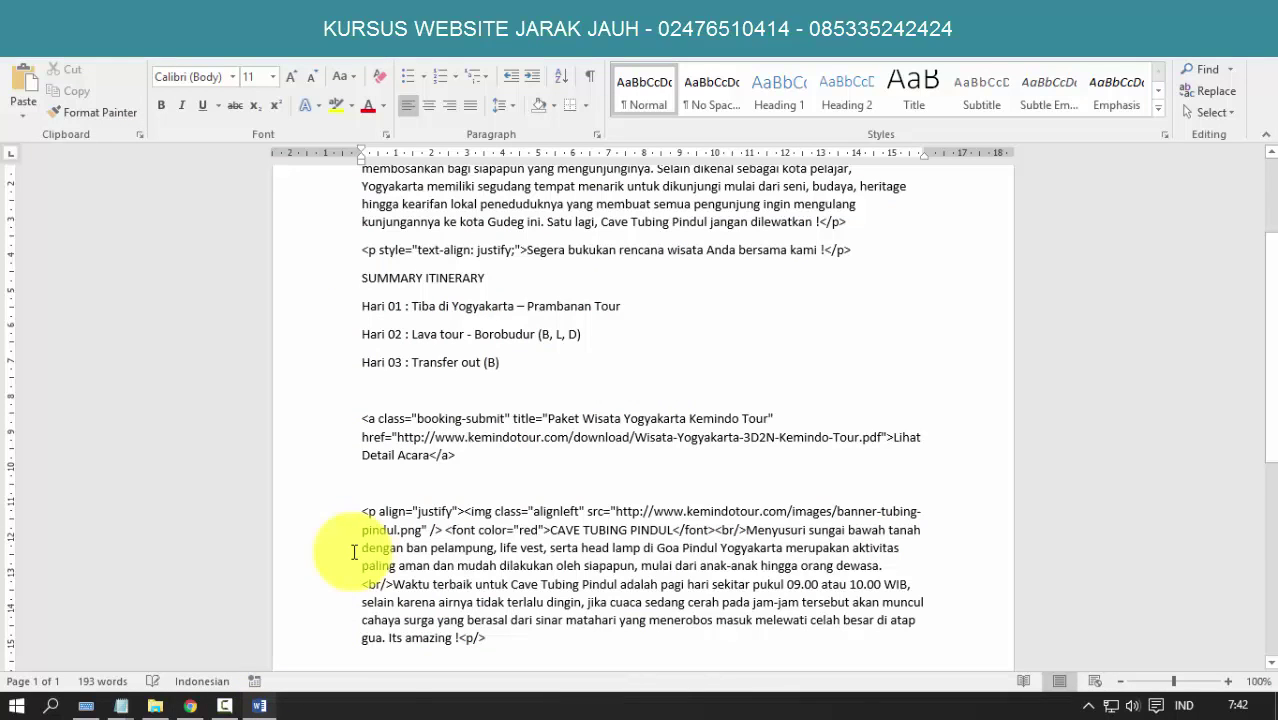
pyautogui.hotkey('ctrl', 'v')
pyautogui.click(622, 434)
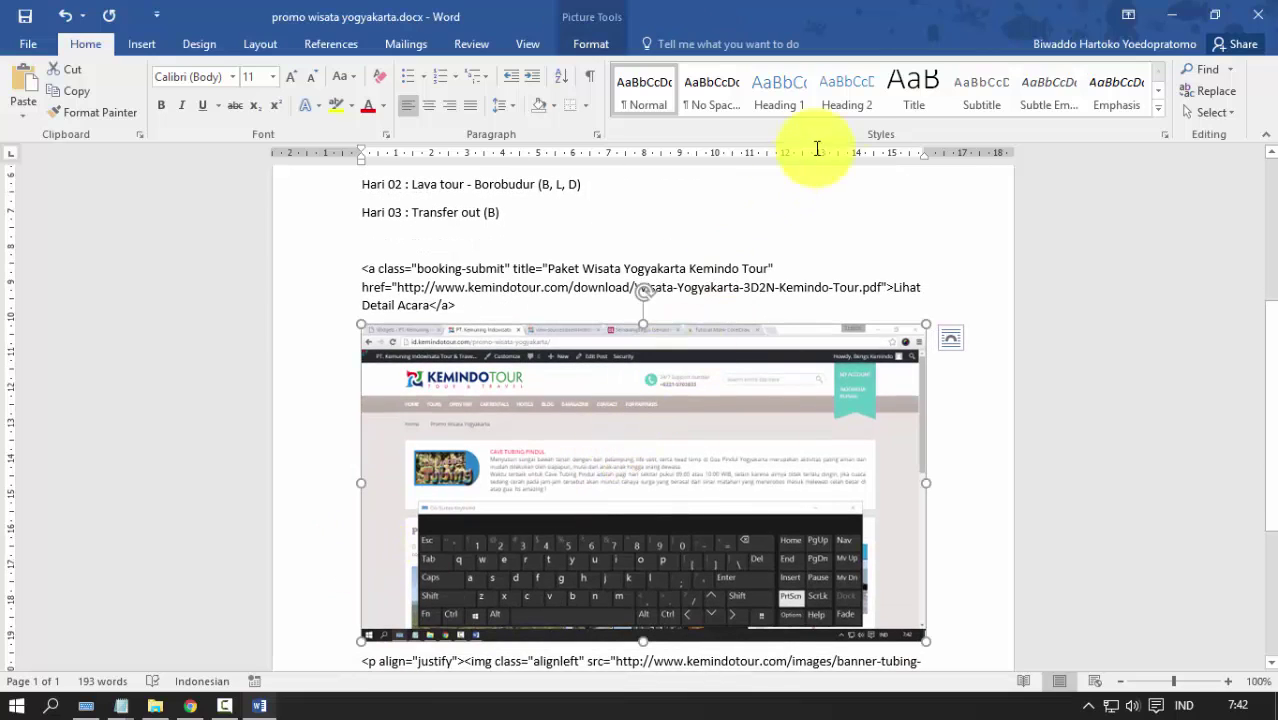
# Crop the pasted screenshot's upper and lower parts so only the Cave Tubing Pindul banner remains
pyautogui.click(594, 46)
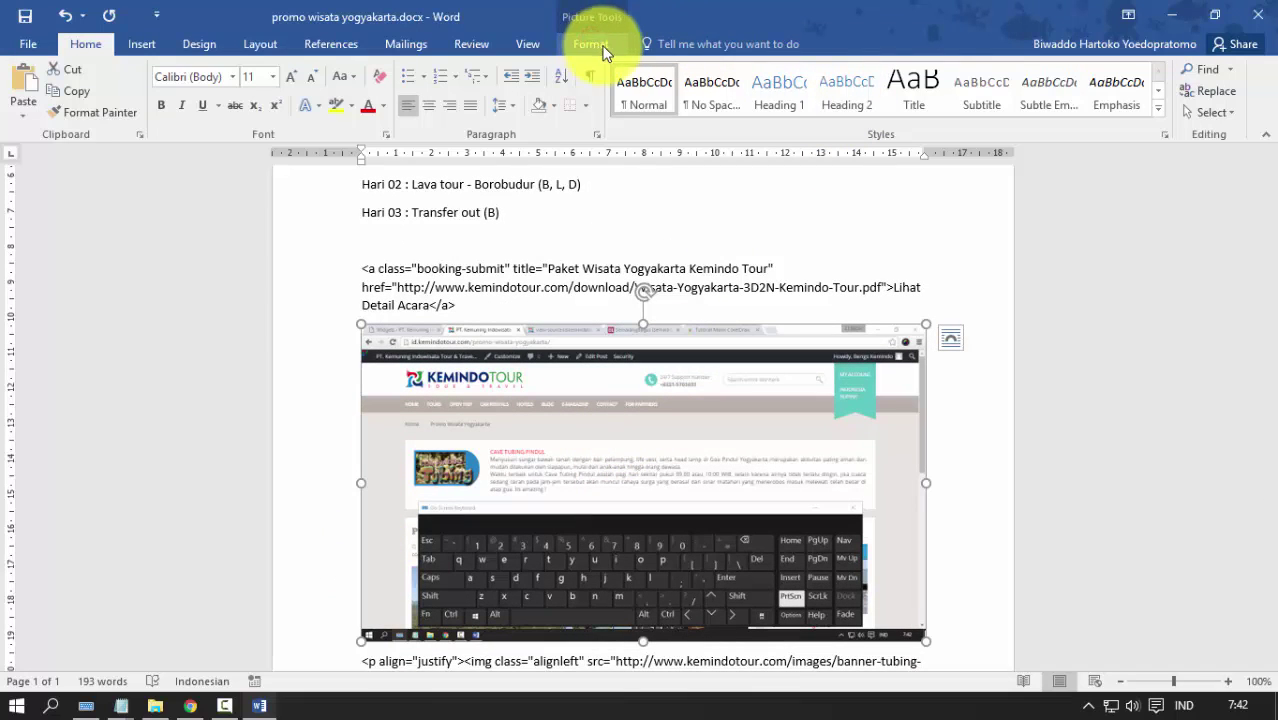
pyautogui.click(1097, 85)
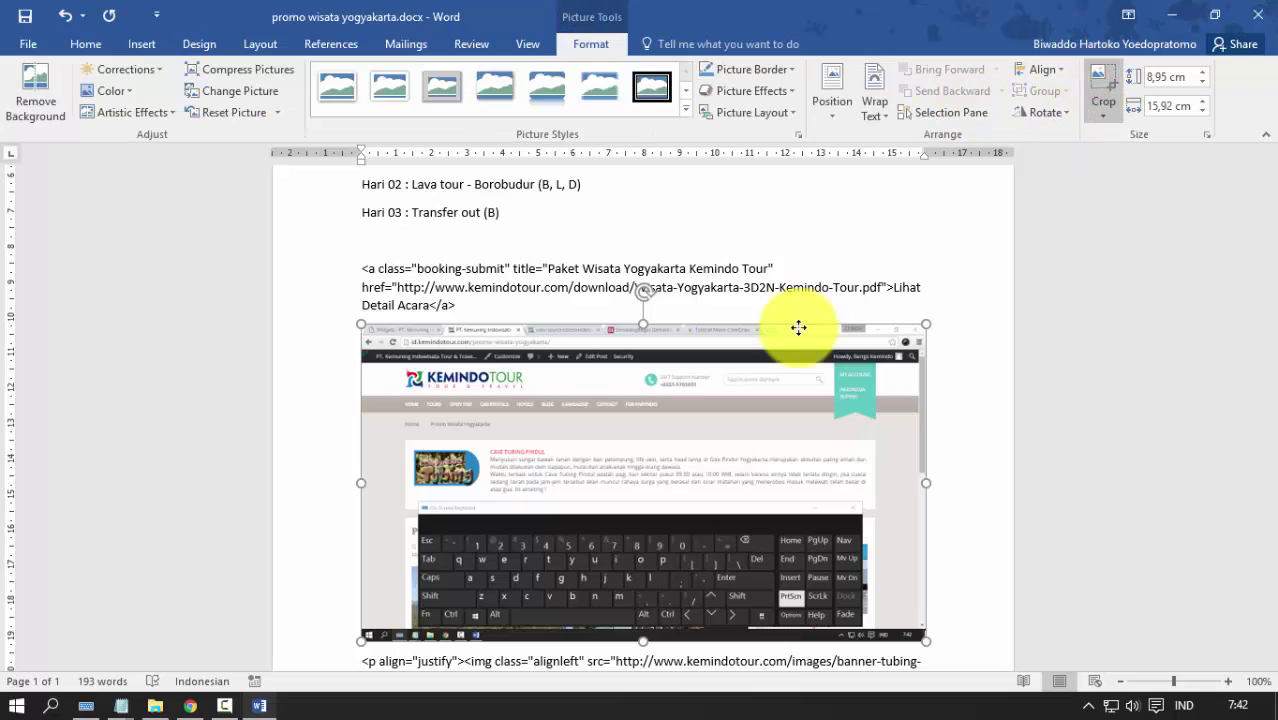
pyautogui.moveTo(645, 330); pyautogui.dragTo(644, 429)
pyautogui.moveTo(645, 536); pyautogui.dragTo(633, 404)
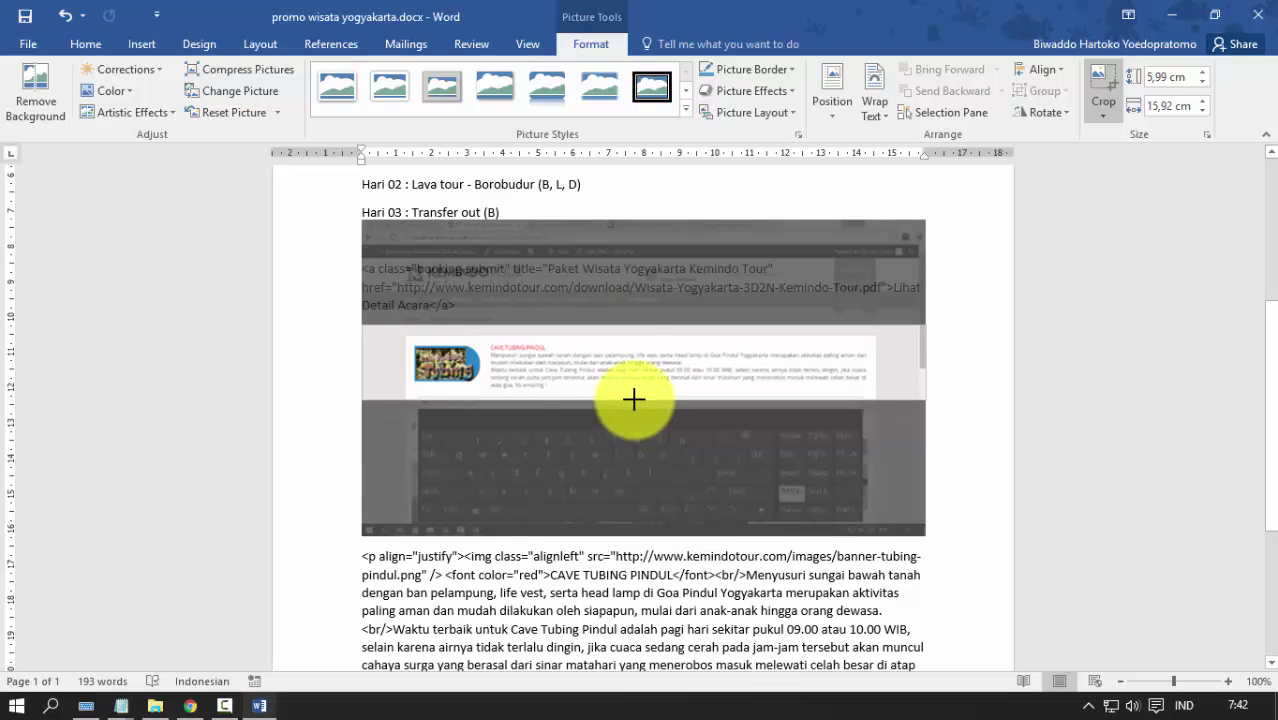
pyautogui.click(960, 406)
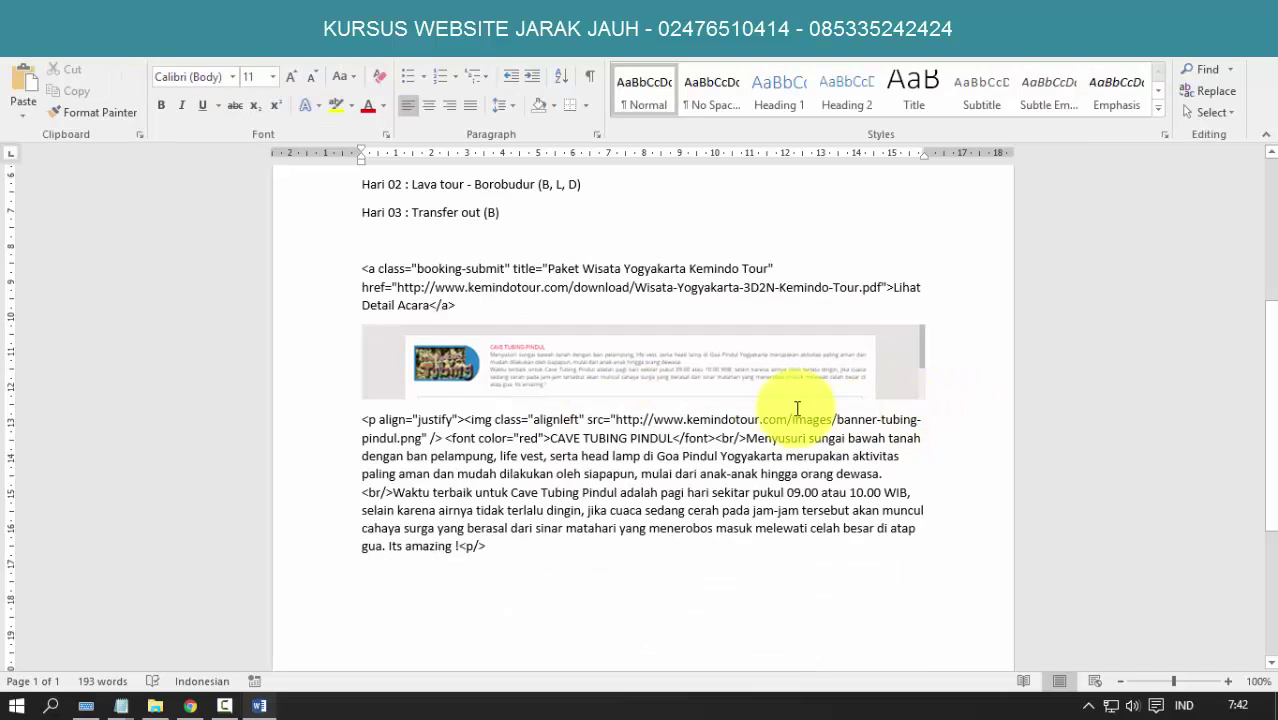
pyautogui.click(581, 370)
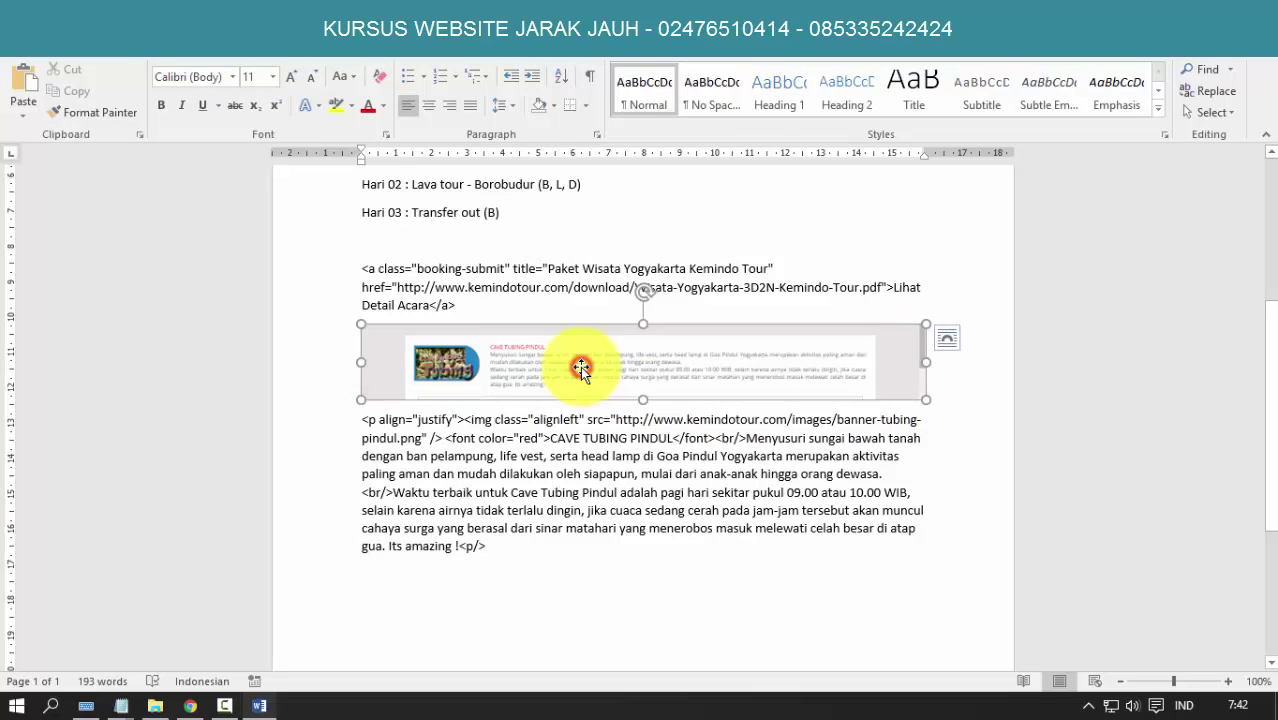
pyautogui.click(436, 441)
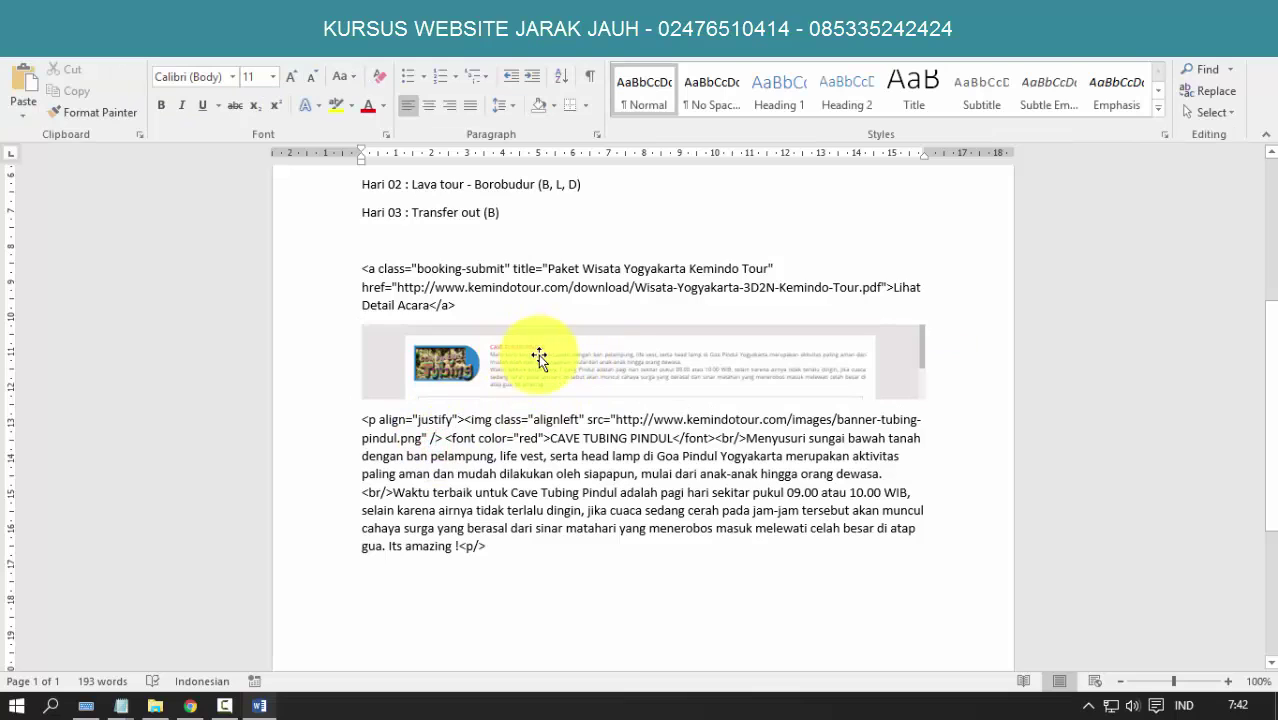
pyautogui.click(537, 352)
# Add the line "Dashboard/appereance/under header sidebar" between the banner image and the widget's HTML, checking the sidebar name on the Widgets page
pyautogui.click(948, 400)
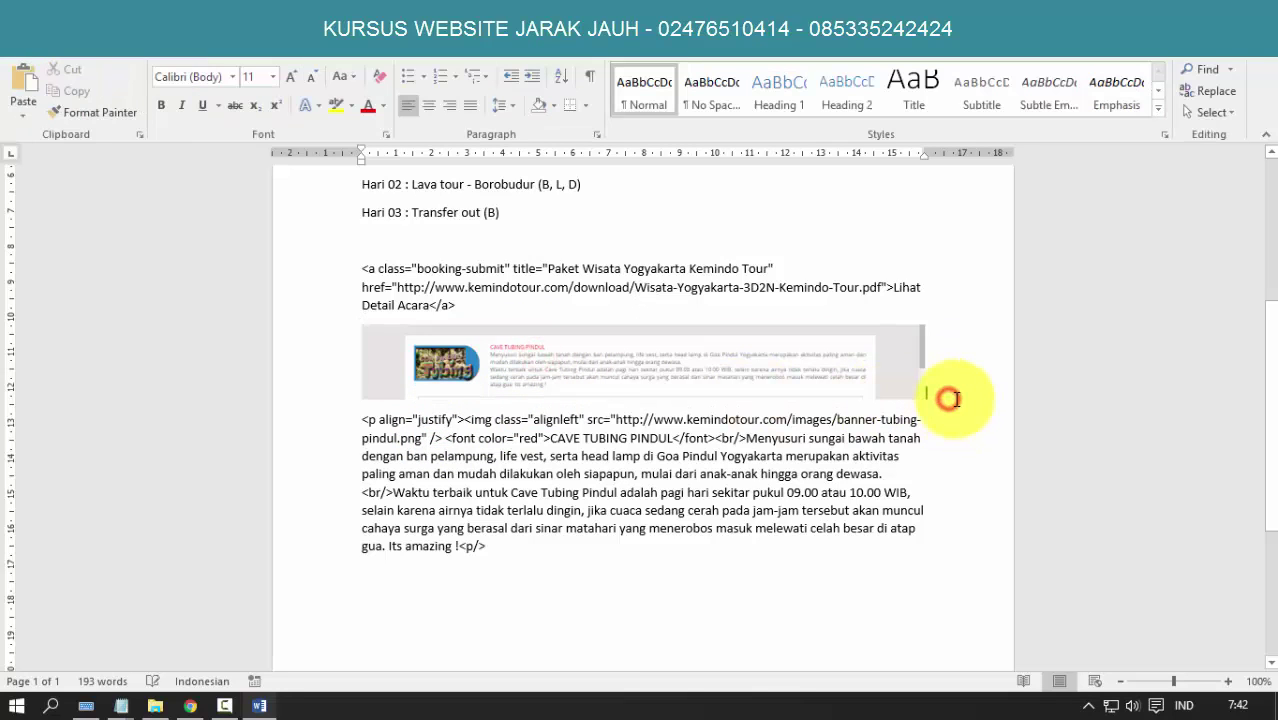
pyautogui.press('Return')
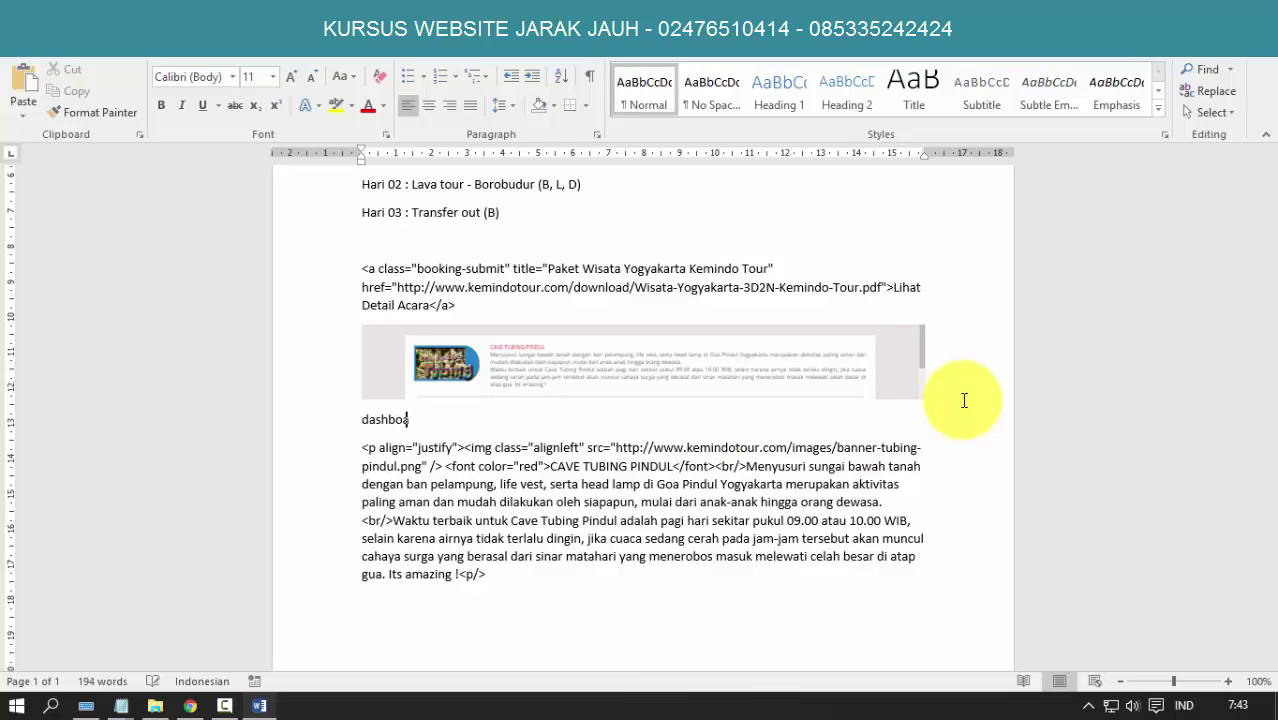
pyautogui.write('dashboard/')
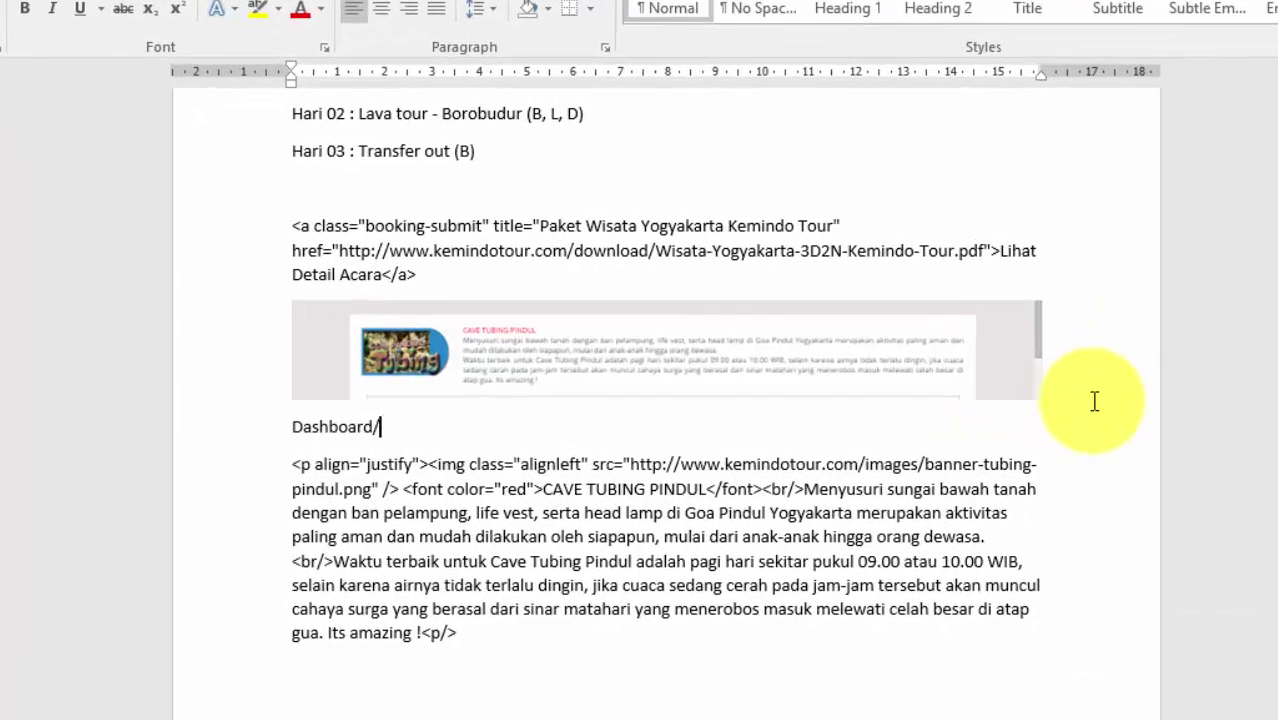
pyautogui.write('app')
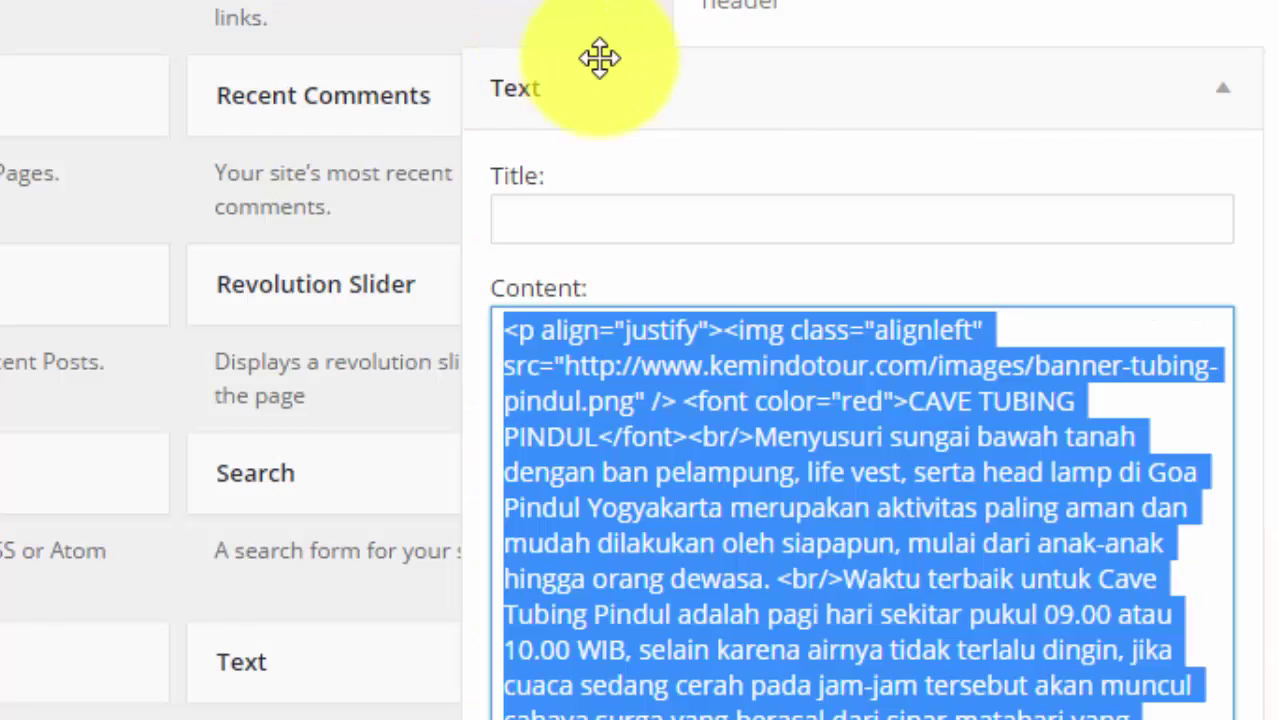
pyautogui.scroll(3, 856, 114)
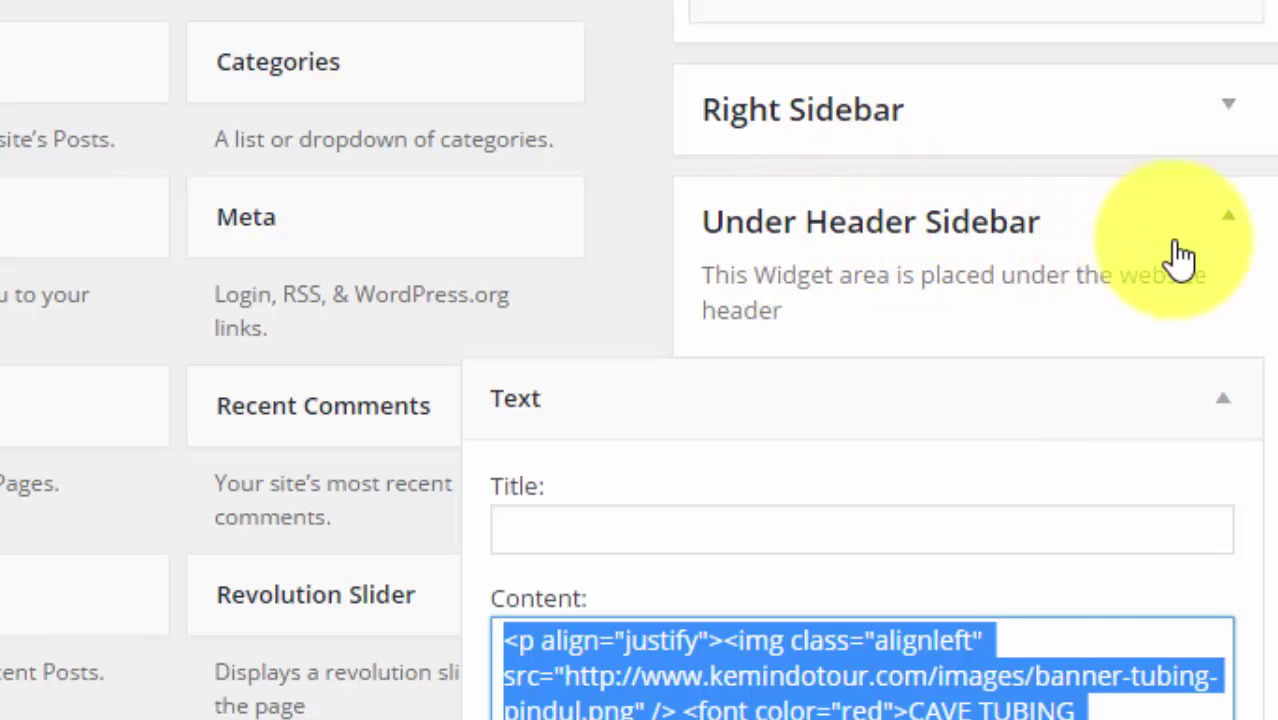
pyautogui.hotkey('alt', 'Tab')
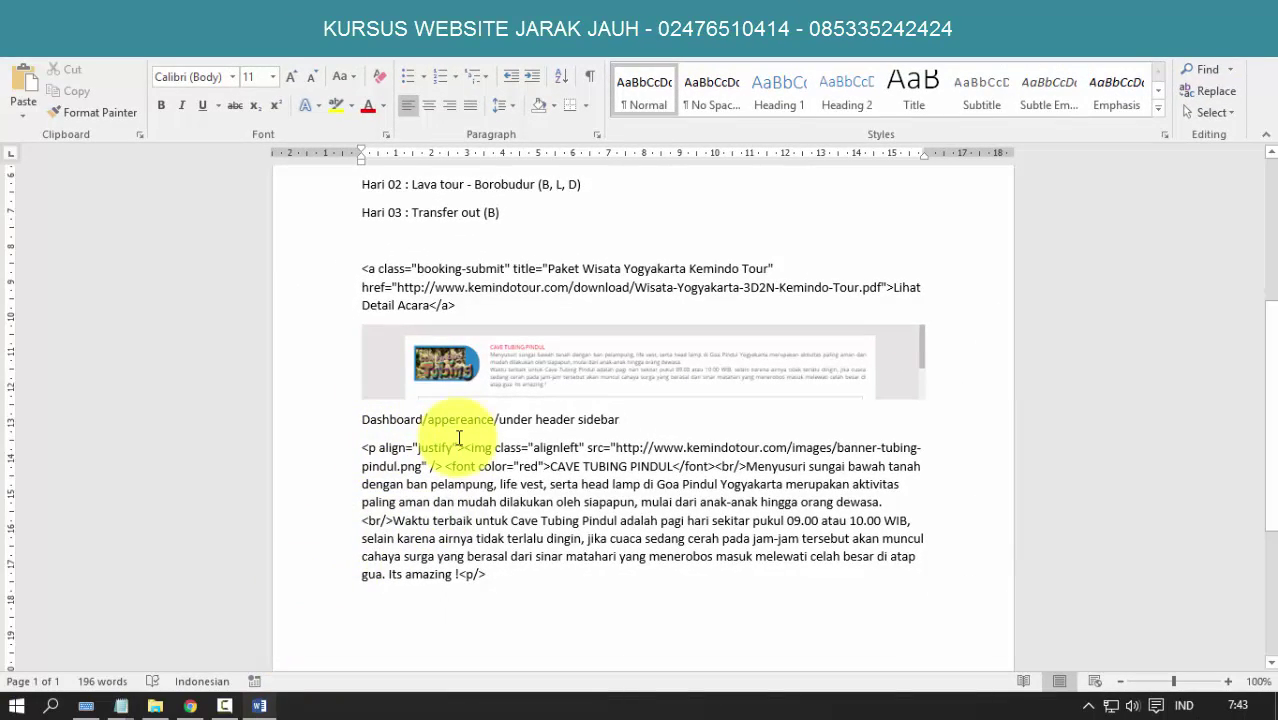
# Insert the heading "WIDGET" on its own line above the banner image
pyautogui.click(541, 368)
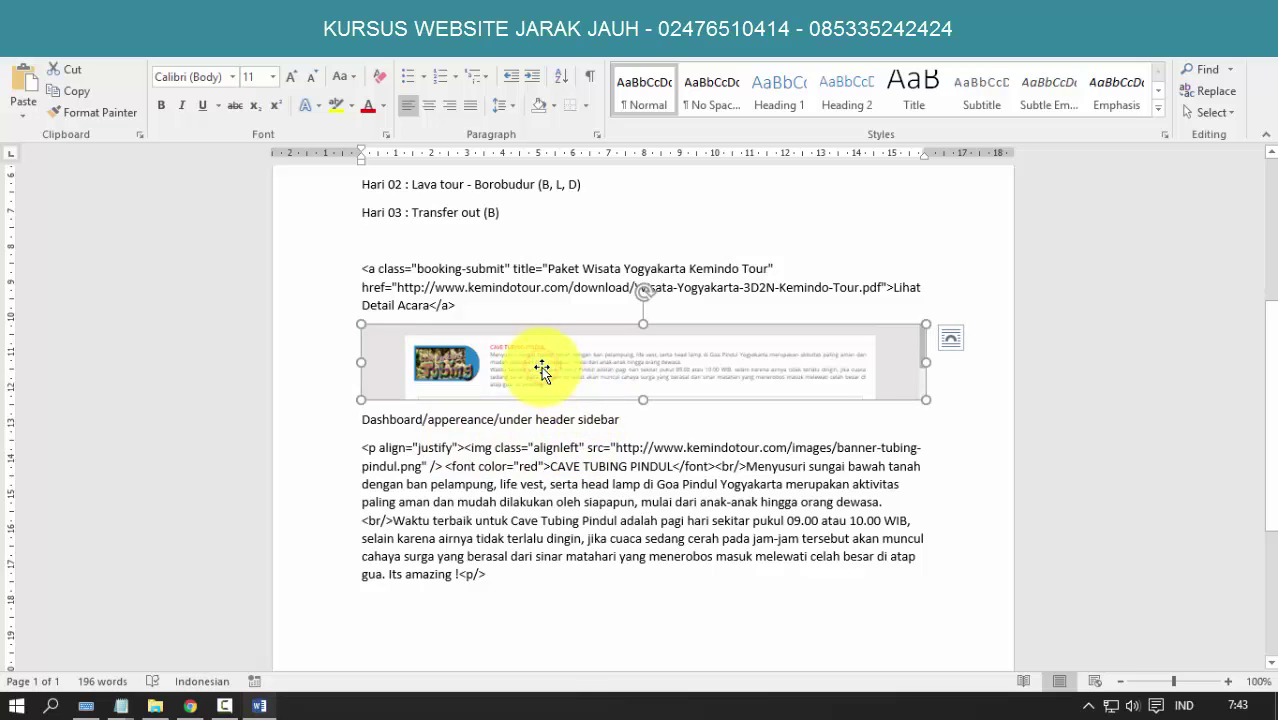
pyautogui.click(470, 308)
pyautogui.press('Return')
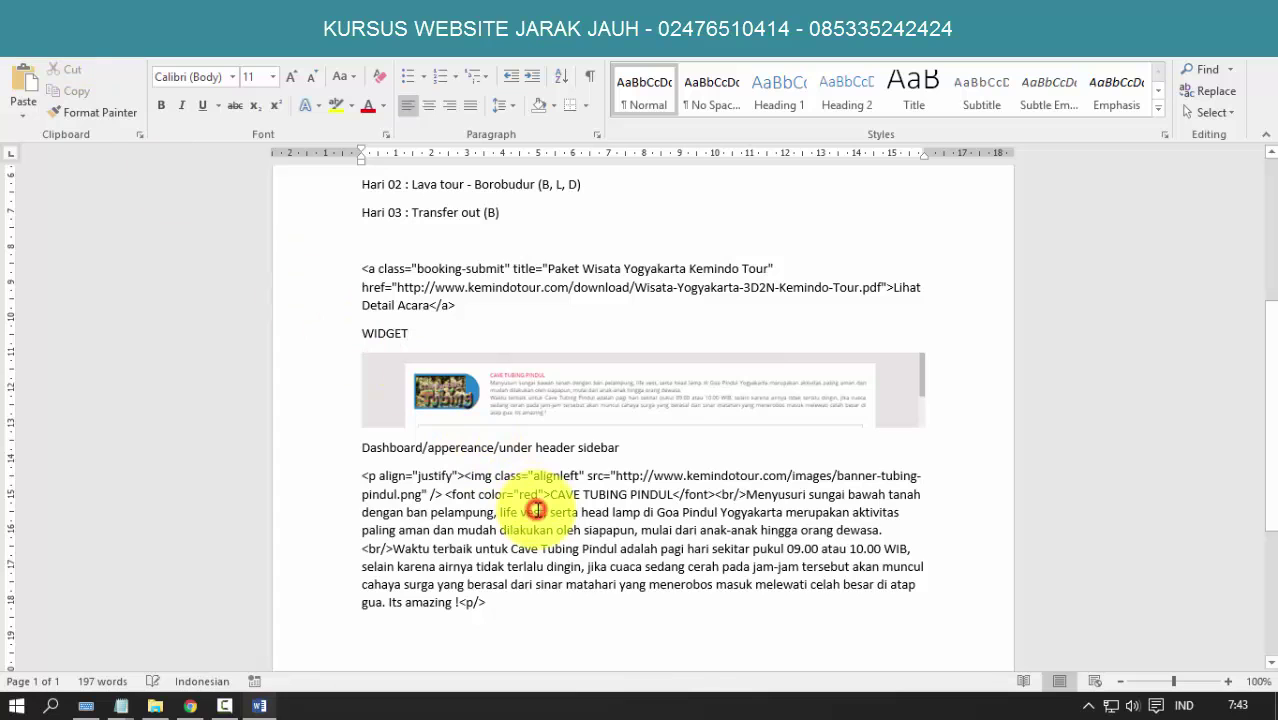
# Switch back to Chrome and examine the font and line-break tags around CAVE TUBING PINDUL in the Text widget's content
pyautogui.click(190, 706)
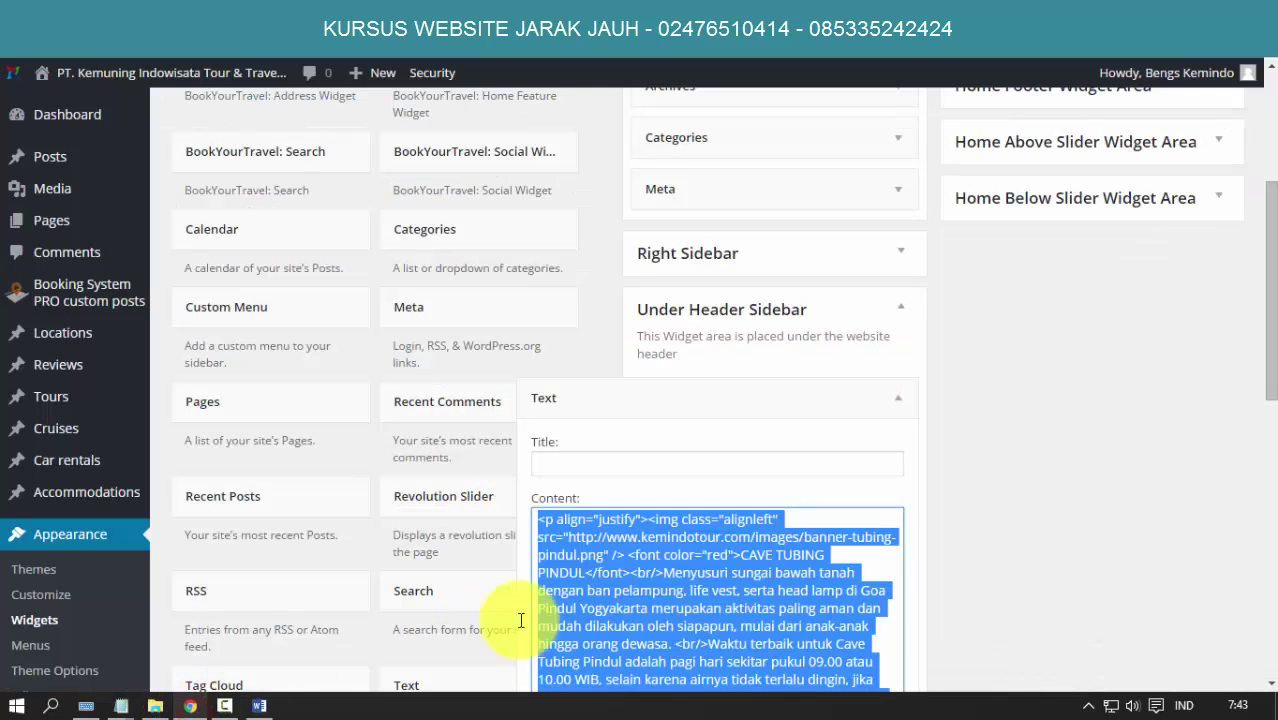
pyautogui.click(656, 606)
pyautogui.scroll(-2, 812, 588)
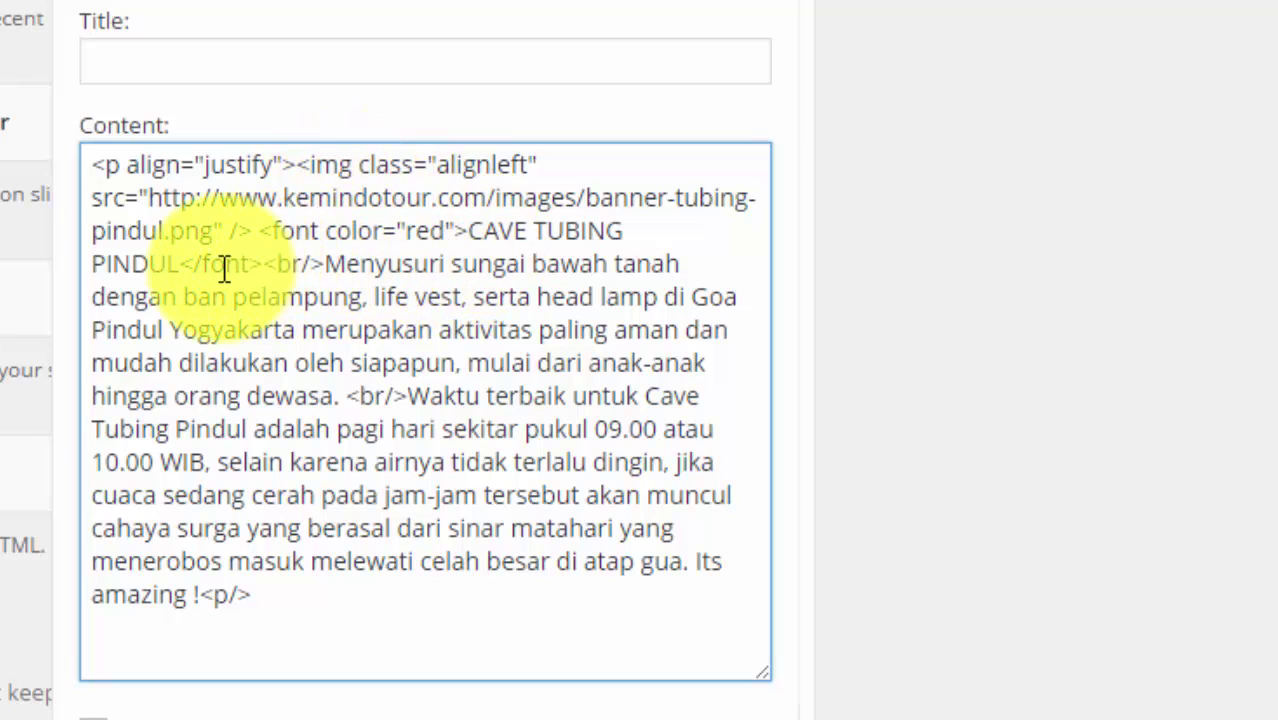
pyautogui.moveTo(180, 264); pyautogui.dragTo(322, 263)
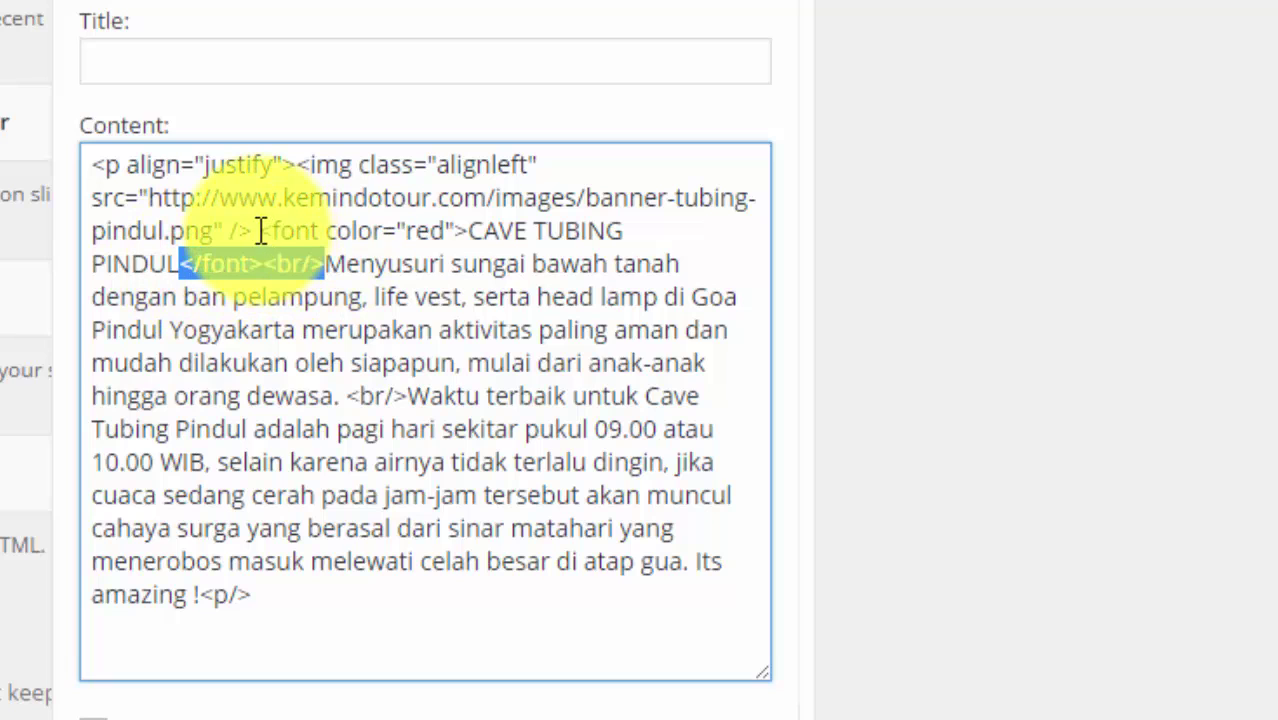
pyautogui.moveTo(259, 231); pyautogui.dragTo(518, 256)
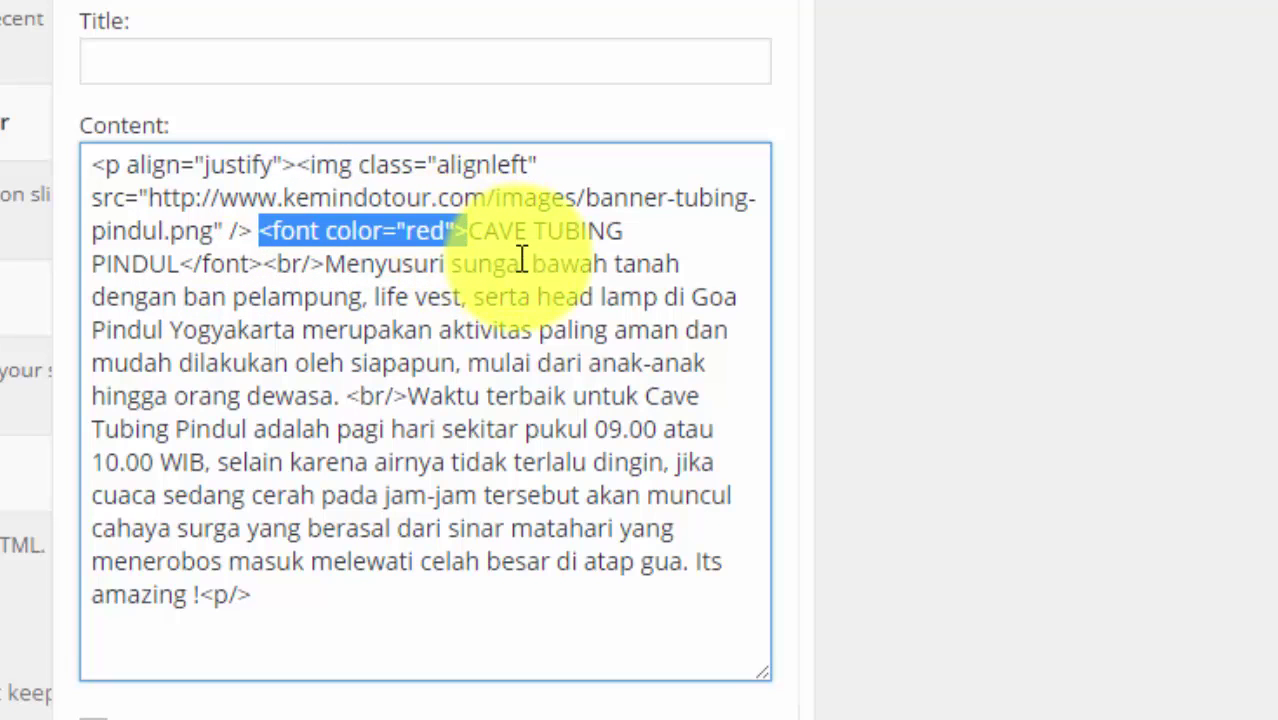
pyautogui.click(514, 262)
pyautogui.click(471, 233)
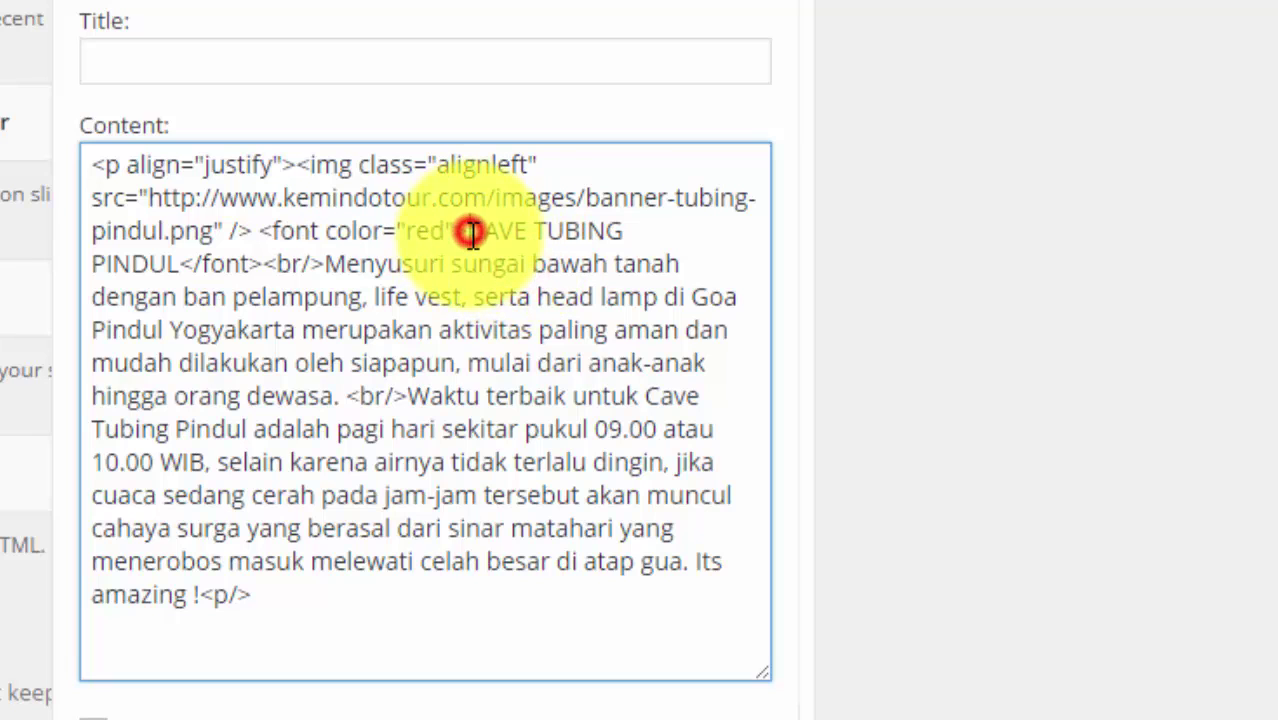
pyautogui.moveTo(471, 233); pyautogui.dragTo(194, 272)
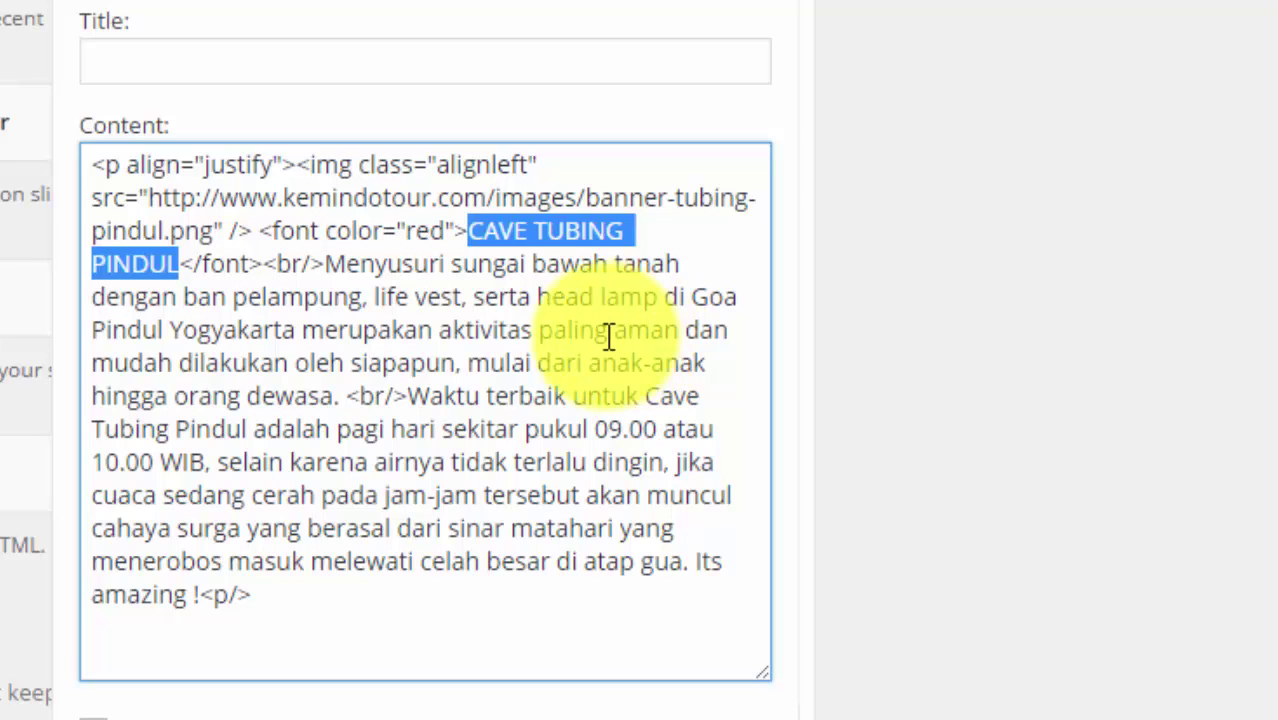
# Add "YOGYAKARTA" in capitals after "CAVE TUBING PINDUL" inside the red font tag of the Text widget's content
pyautogui.click(184, 265)
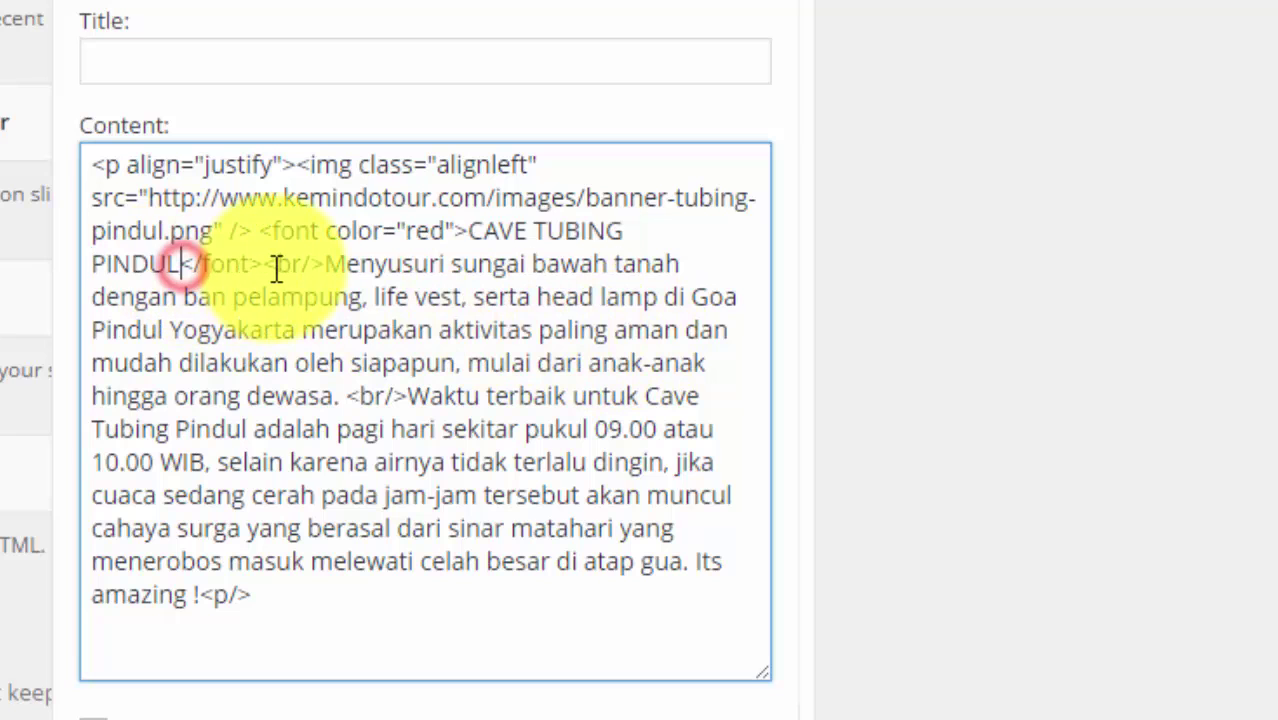
pyautogui.write('yogya')
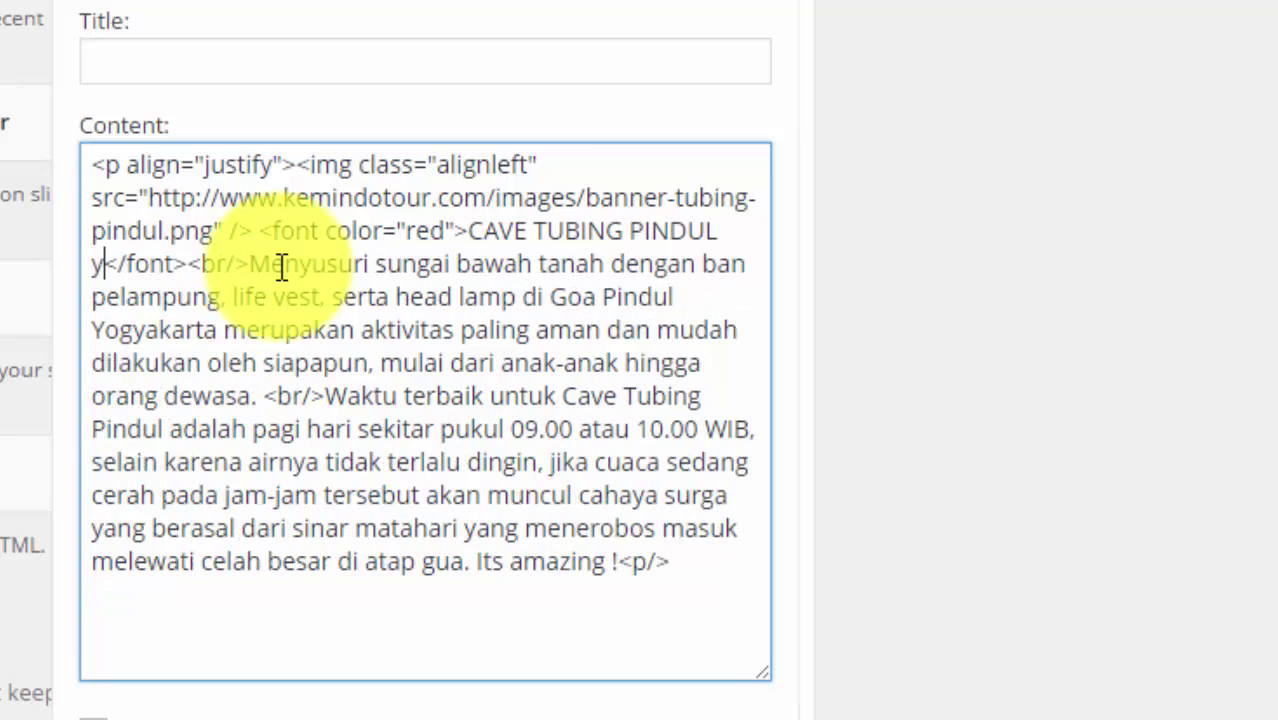
pyautogui.write('karta')
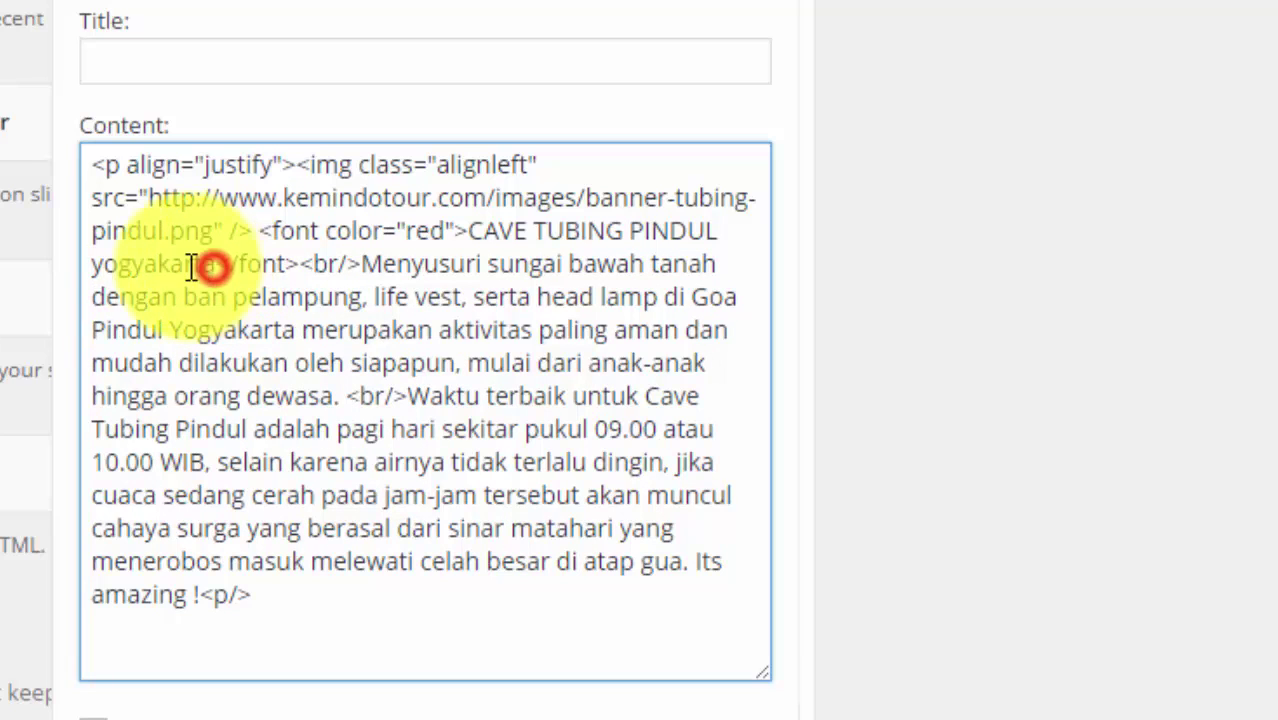
pyautogui.moveTo(215, 265); pyautogui.dragTo(78, 268)
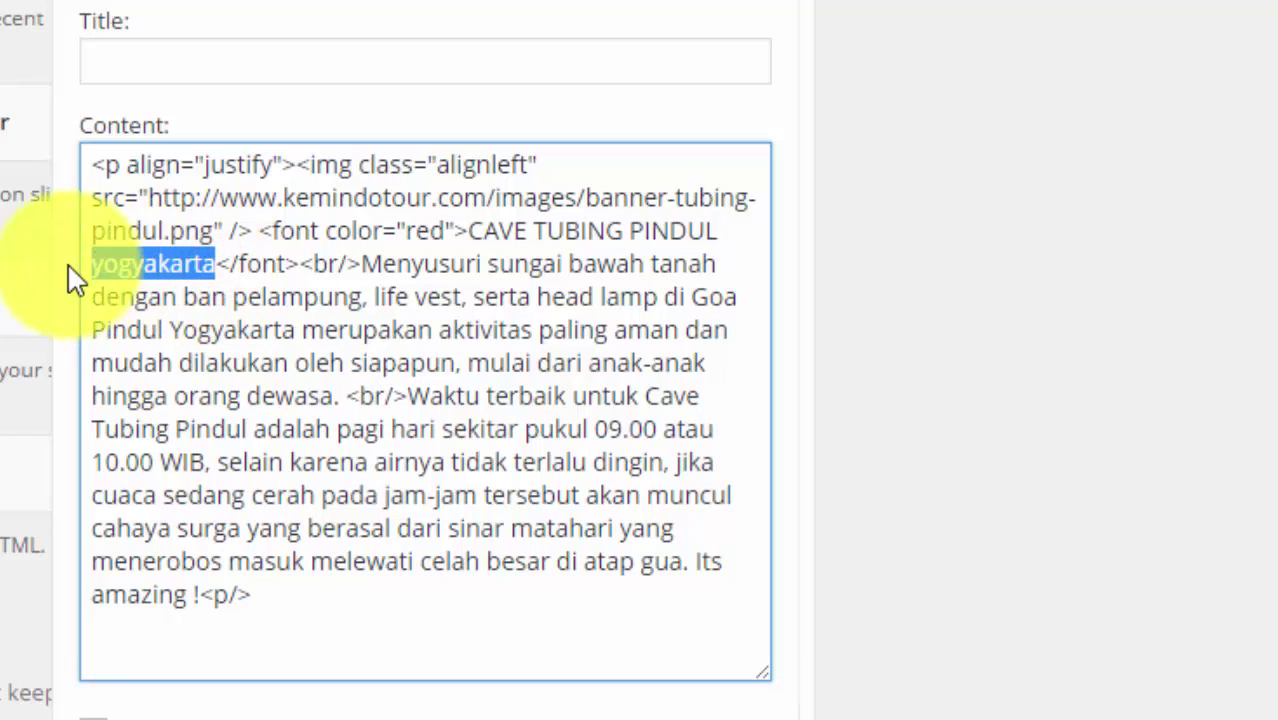
pyautogui.write('YOGYAKA')
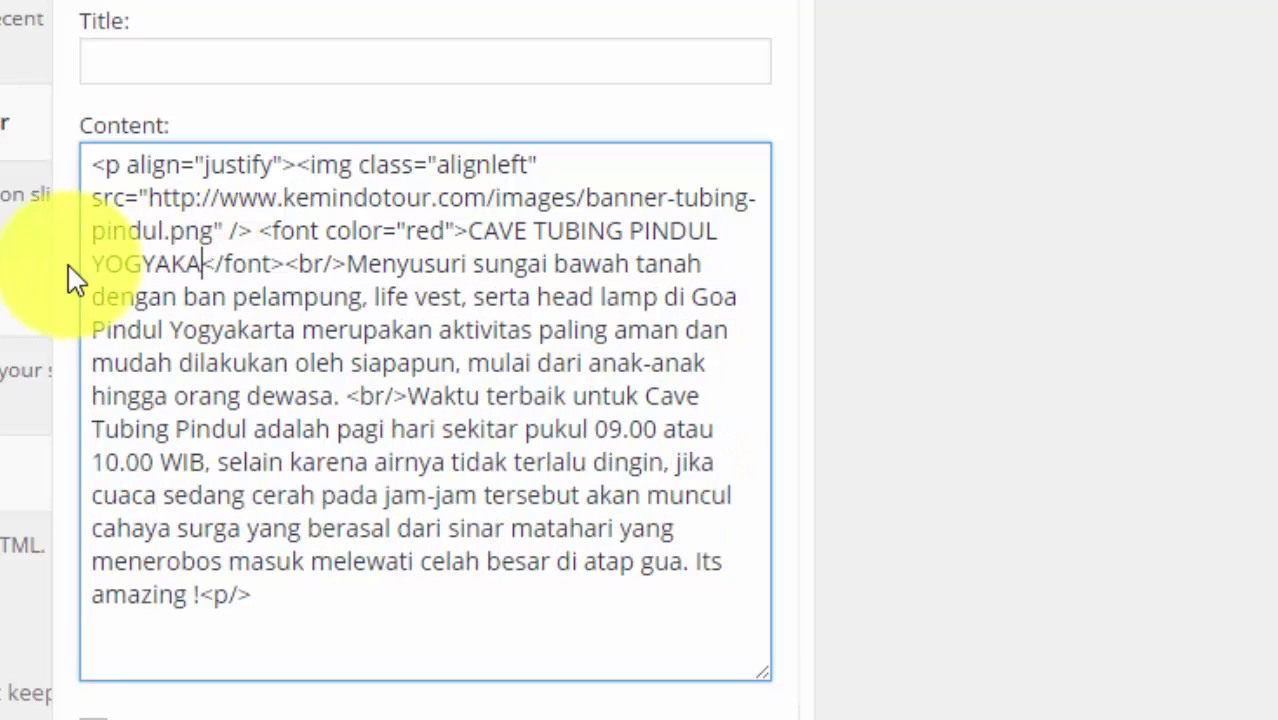
pyautogui.write('RTA')
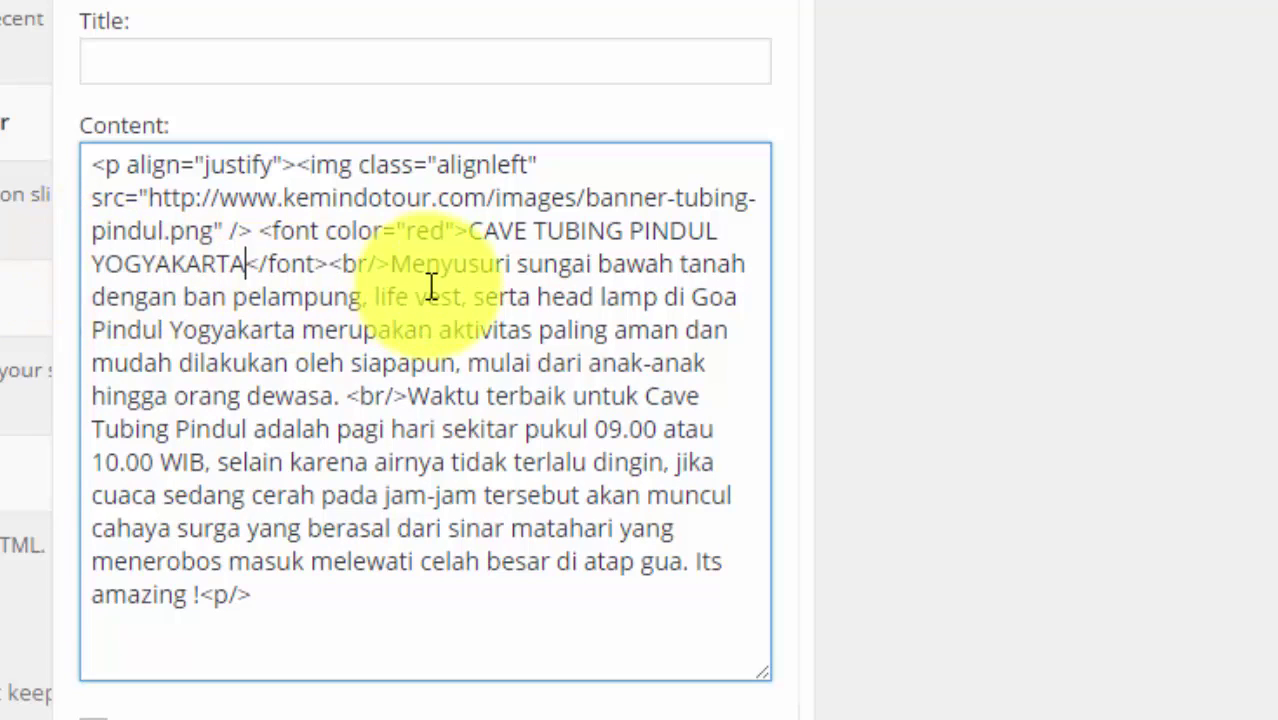
# Compare the description paragraphs and the line-break tag between them with how the text renders on the Promo Wisata Yogyakarta page
pyautogui.moveTo(391, 264); pyautogui.dragTo(345, 390)
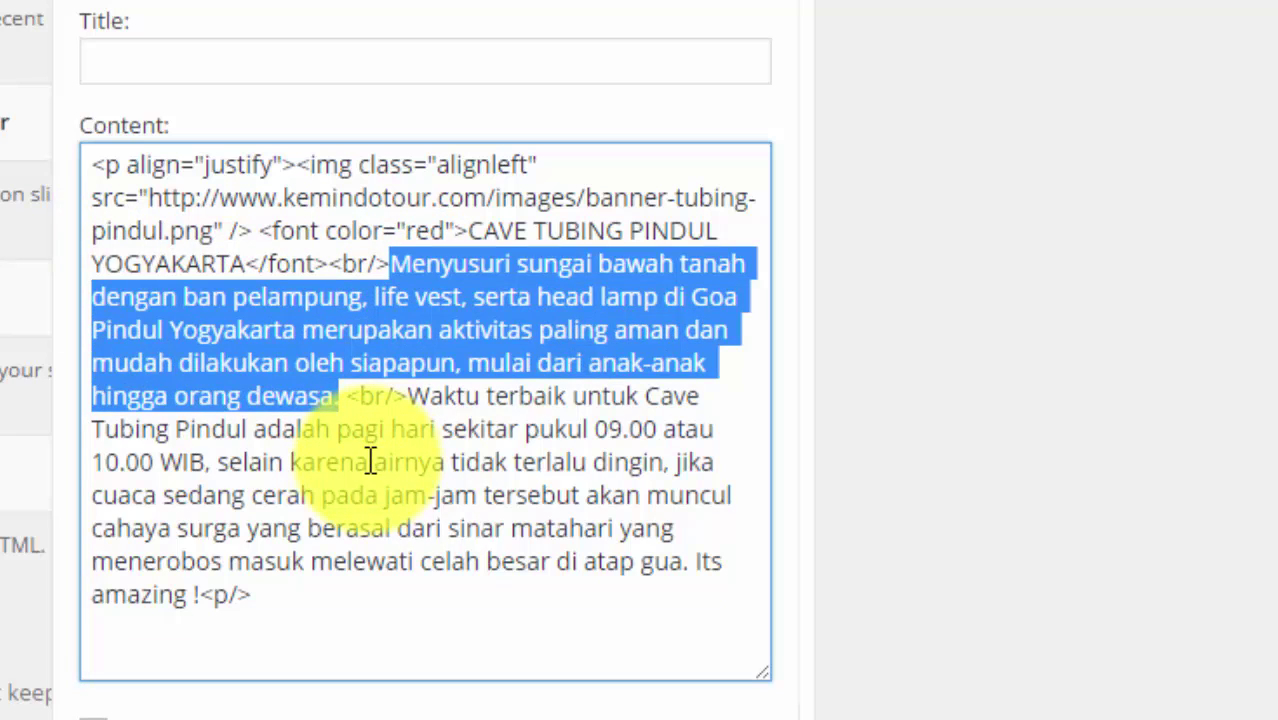
pyautogui.click(458, 398)
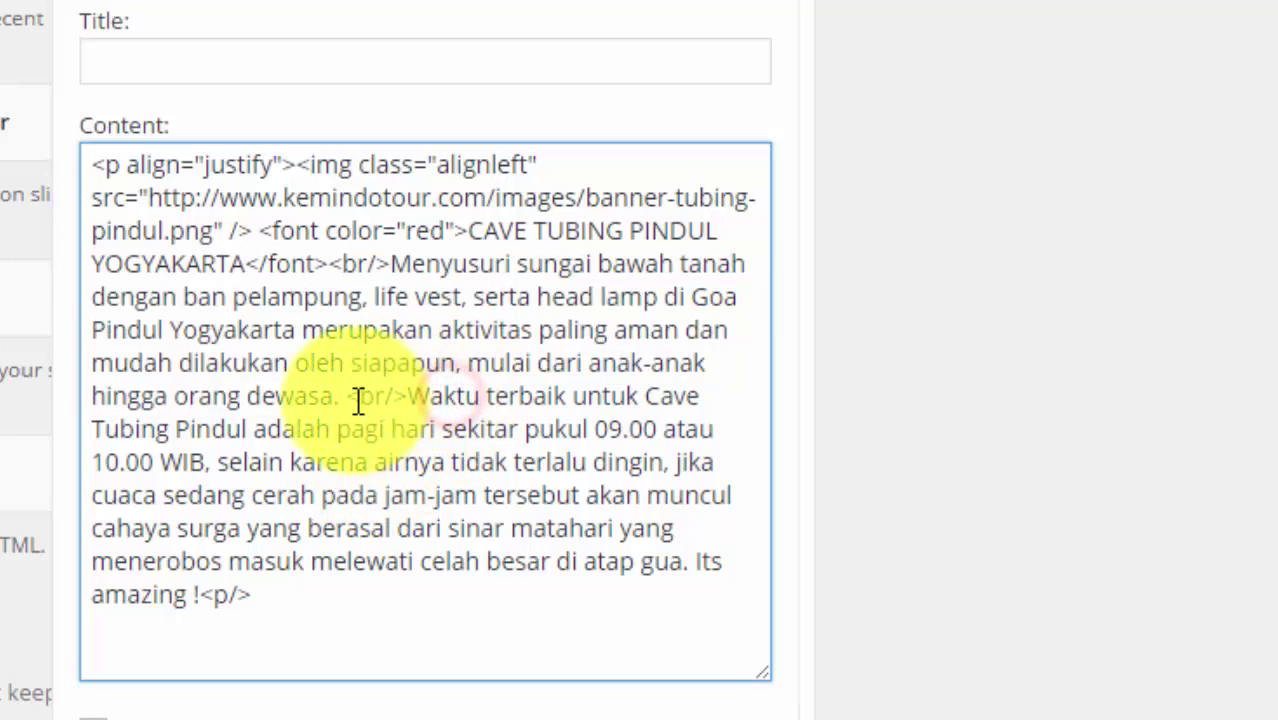
pyautogui.moveTo(350, 396); pyautogui.dragTo(414, 398)
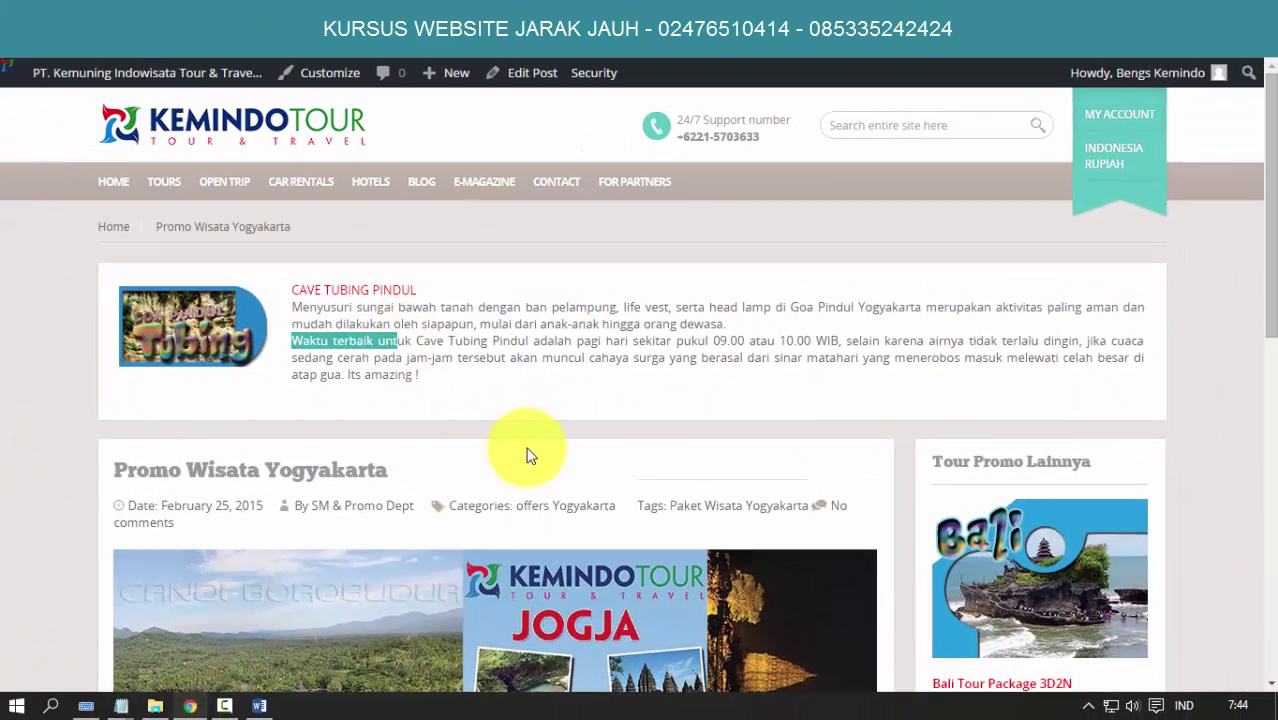
pyautogui.click(740, 328)
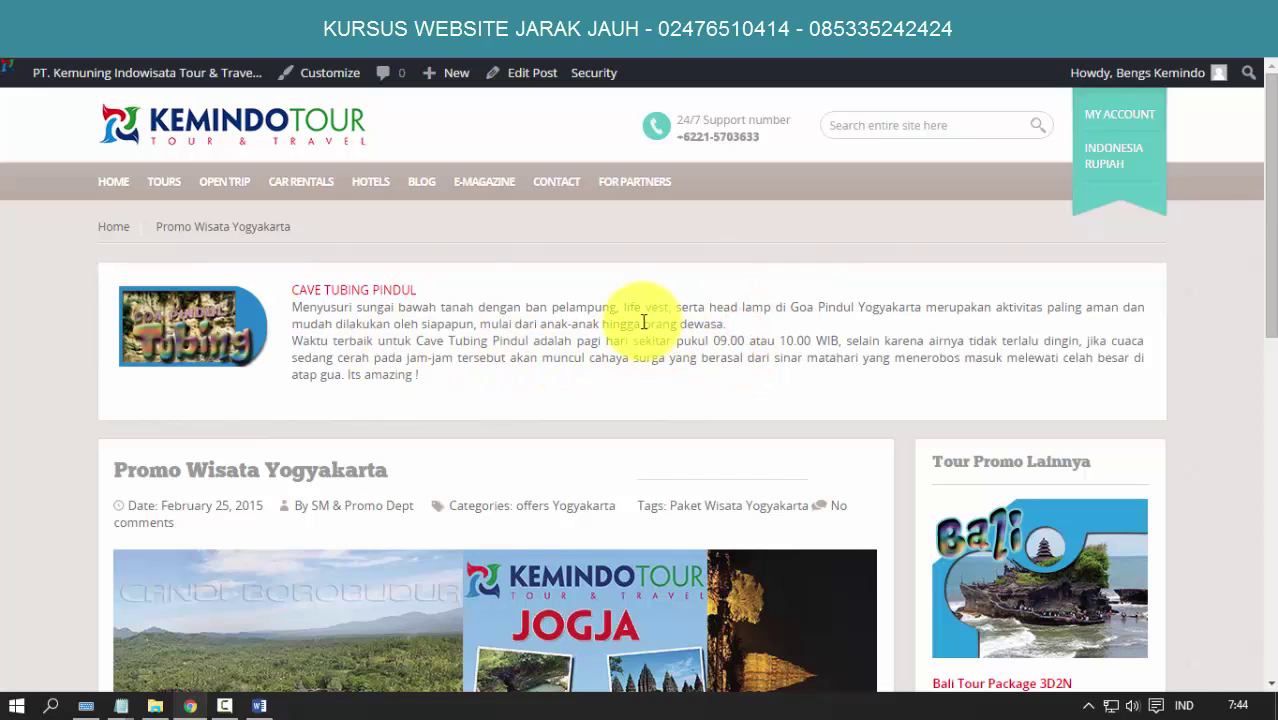
pyautogui.moveTo(642, 322); pyautogui.dragTo(740, 332)
pyautogui.click(740, 332)
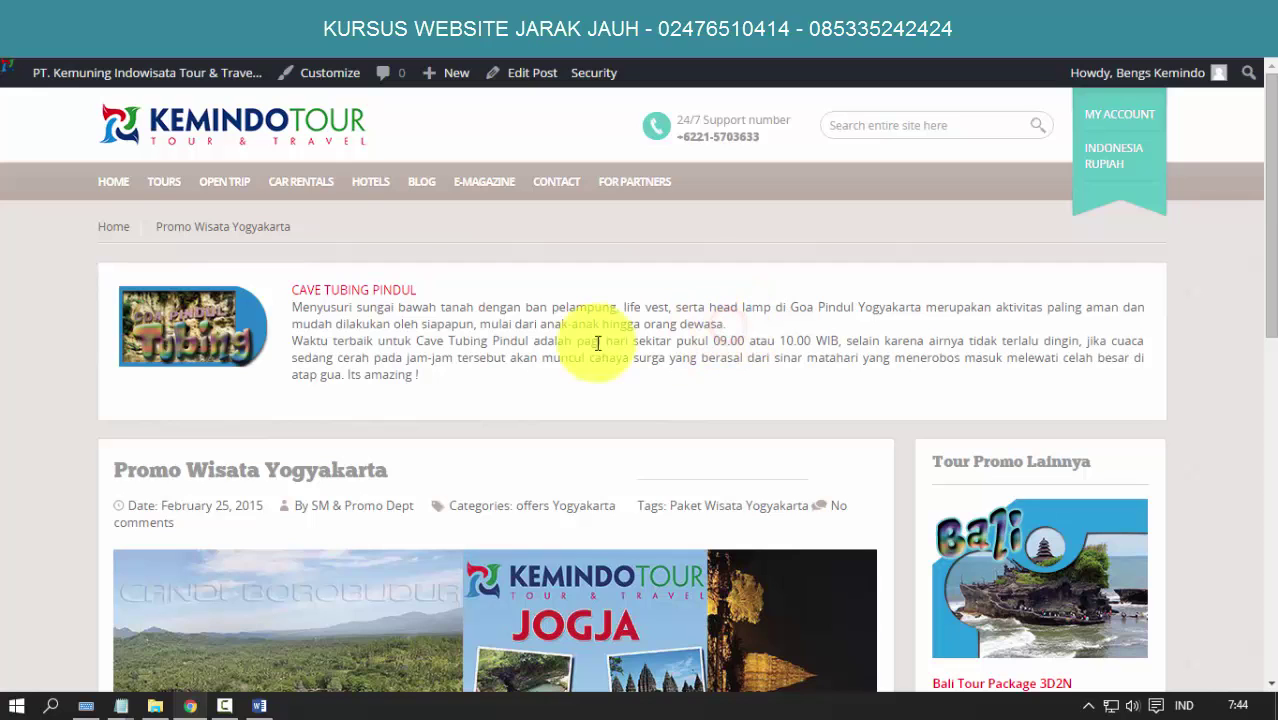
pyautogui.moveTo(358, 342); pyautogui.dragTo(495, 342)
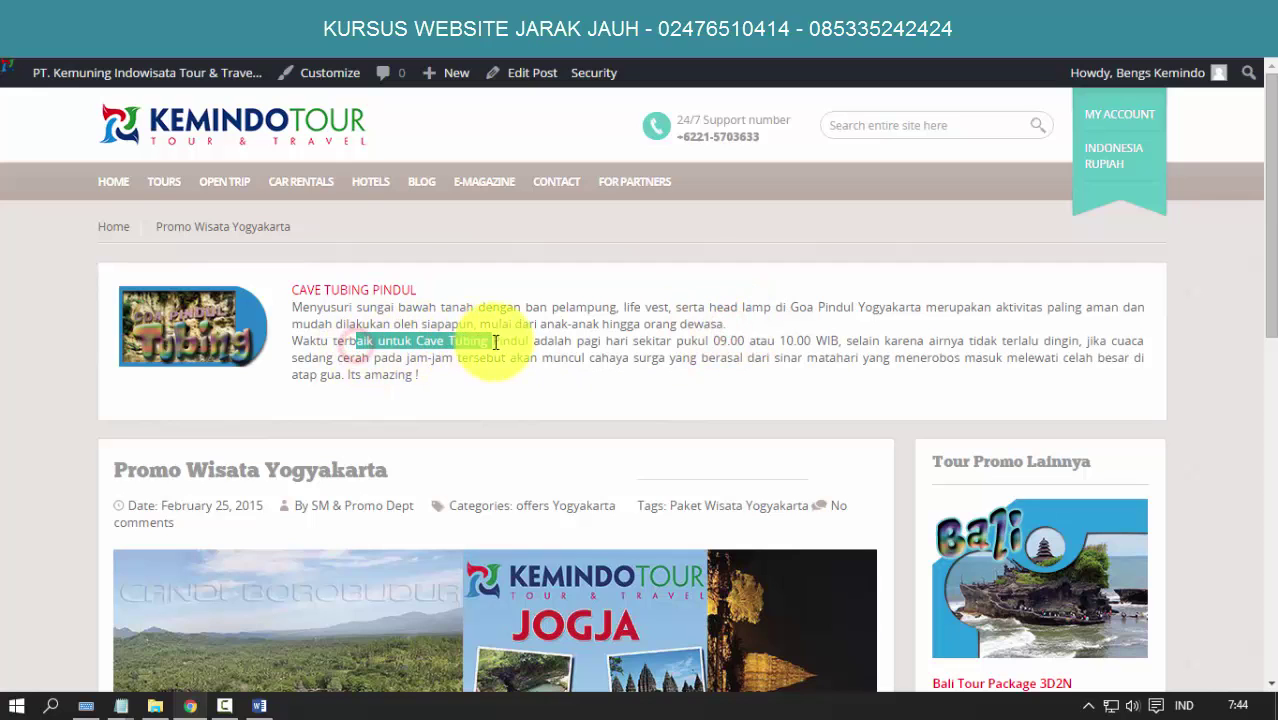
pyautogui.click(728, 321)
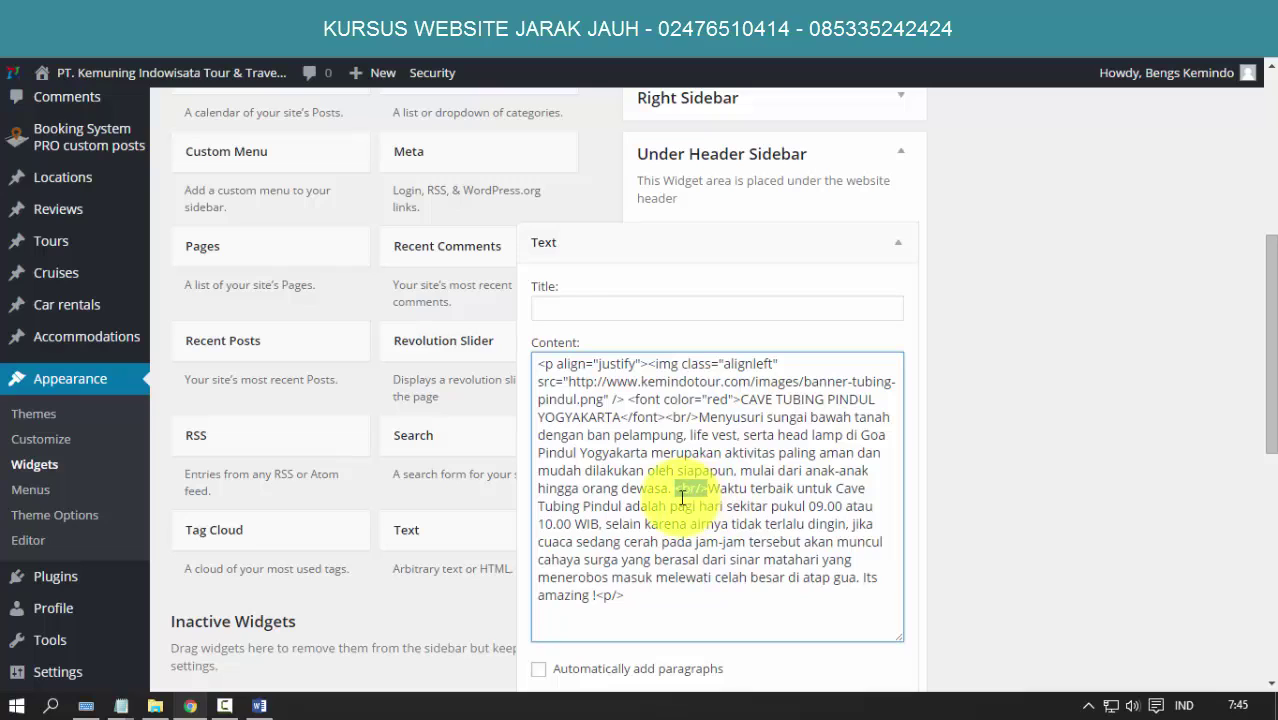
# Return to the Widgets page and save the edited Text widget in the Under Header Sidebar
pyautogui.click(786, 512)
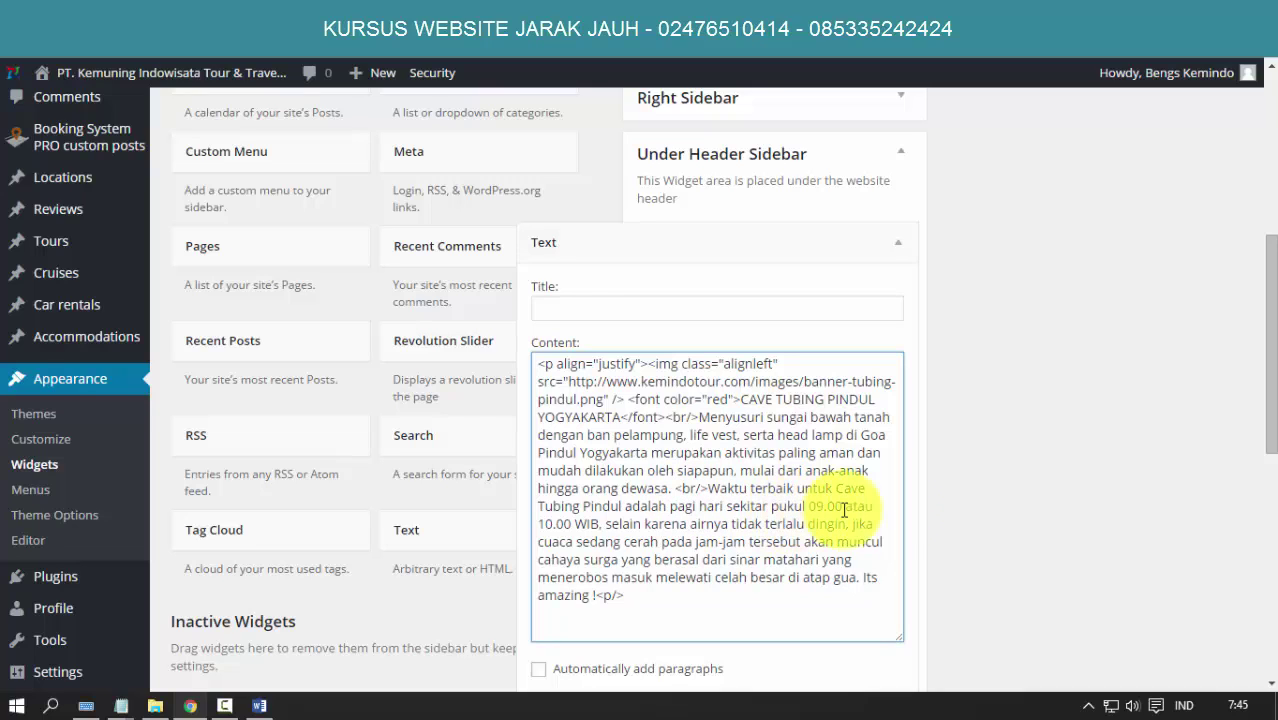
pyautogui.scroll(-3, 945, 515)
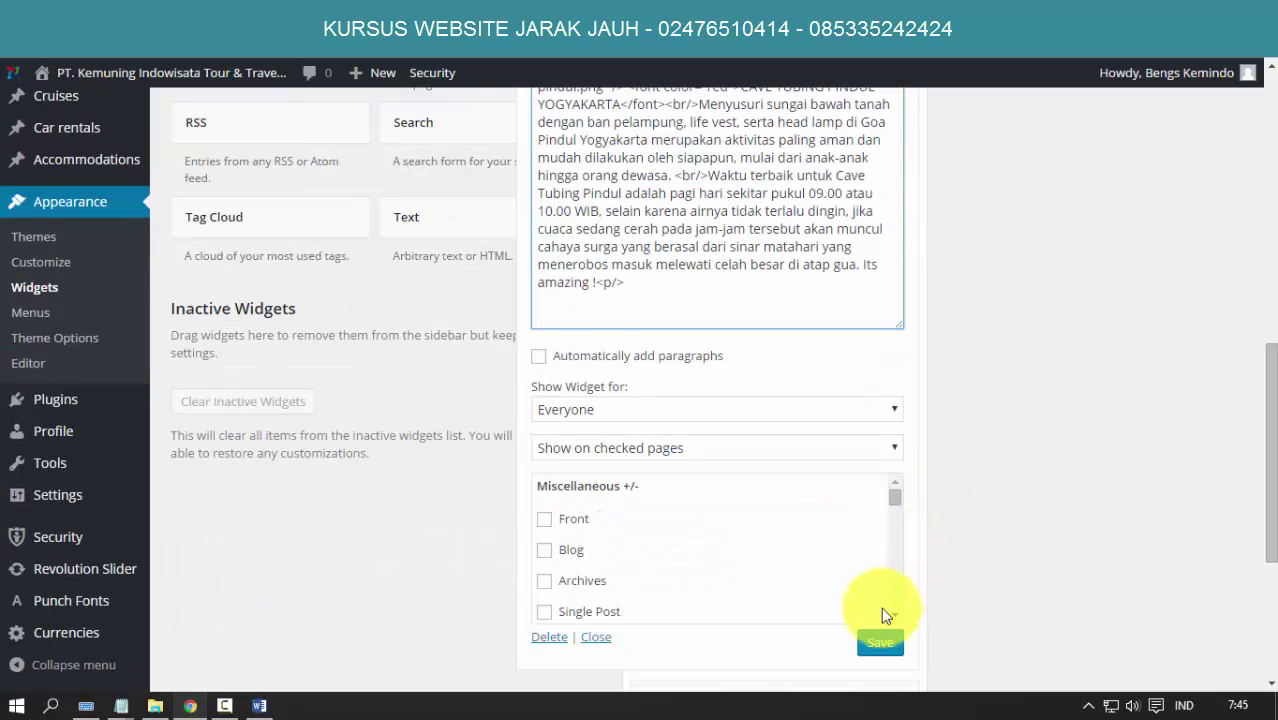
pyautogui.click(884, 645)
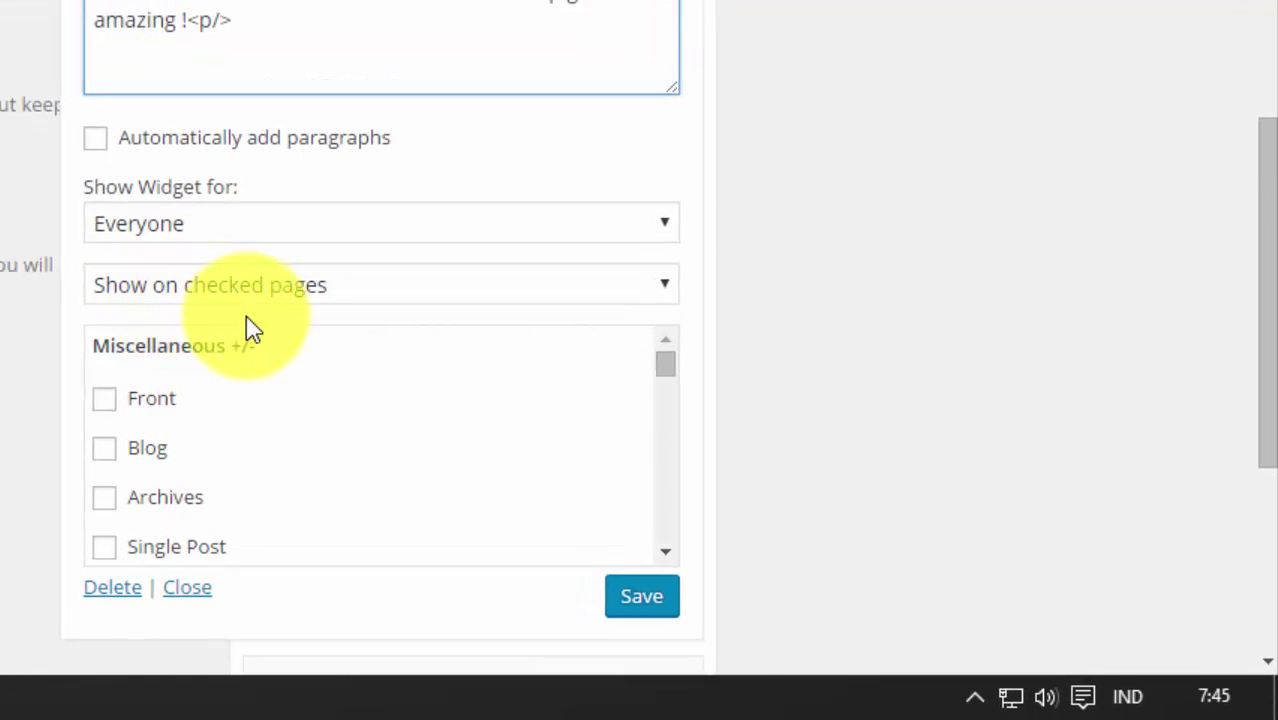
# Skim the Text widget's checked-pages visibility list down to the field for IDs of posts not listed above
pyautogui.scroll(-2, 246, 316)
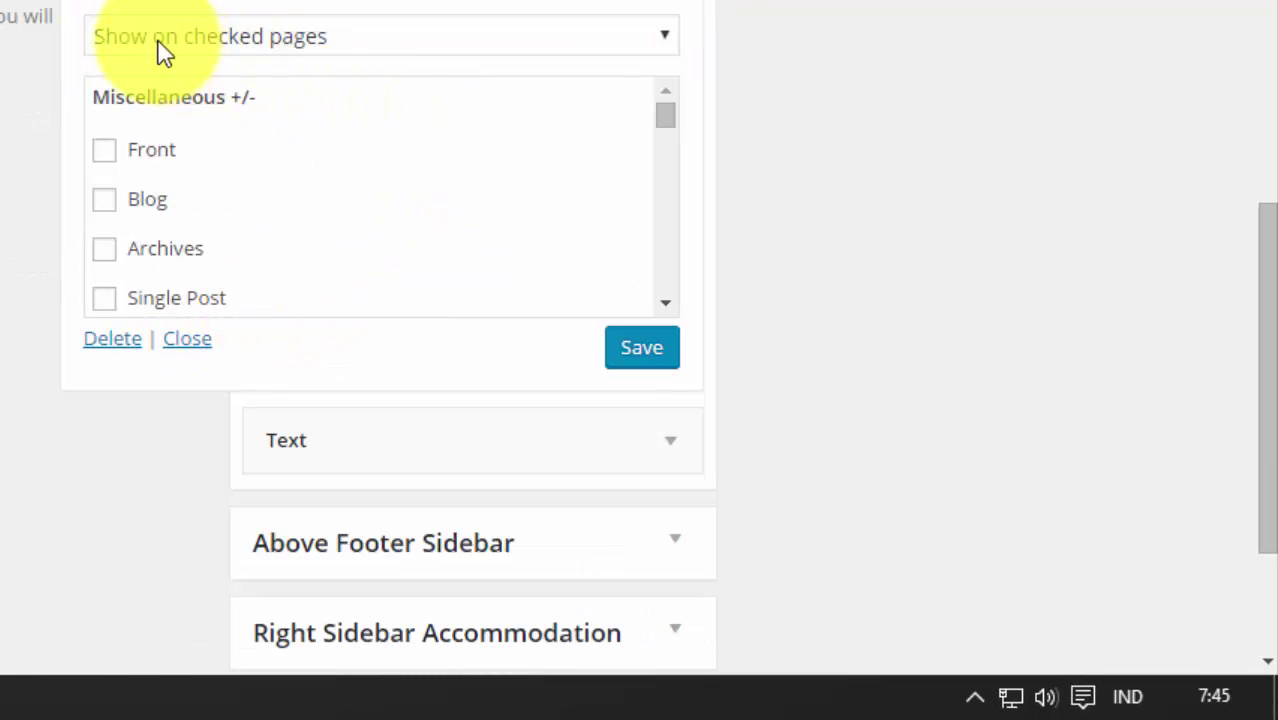
pyautogui.click(663, 117)
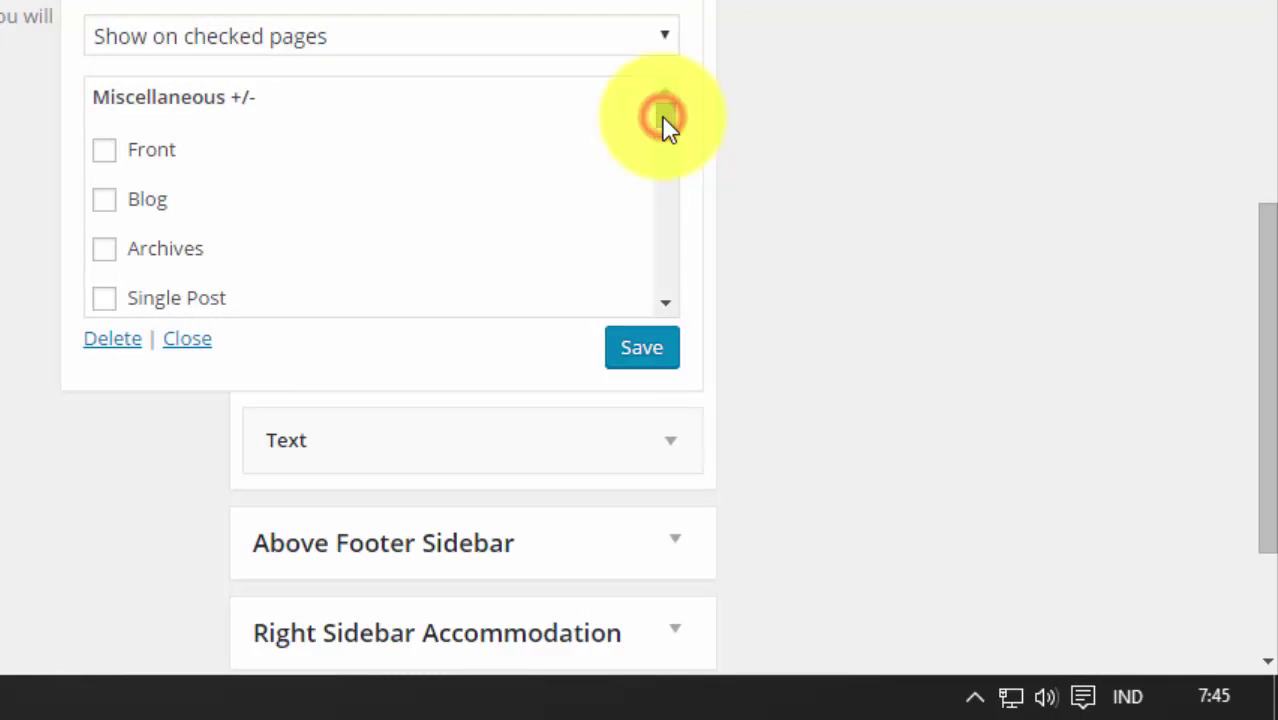
pyautogui.moveTo(663, 117); pyautogui.dragTo(670, 281)
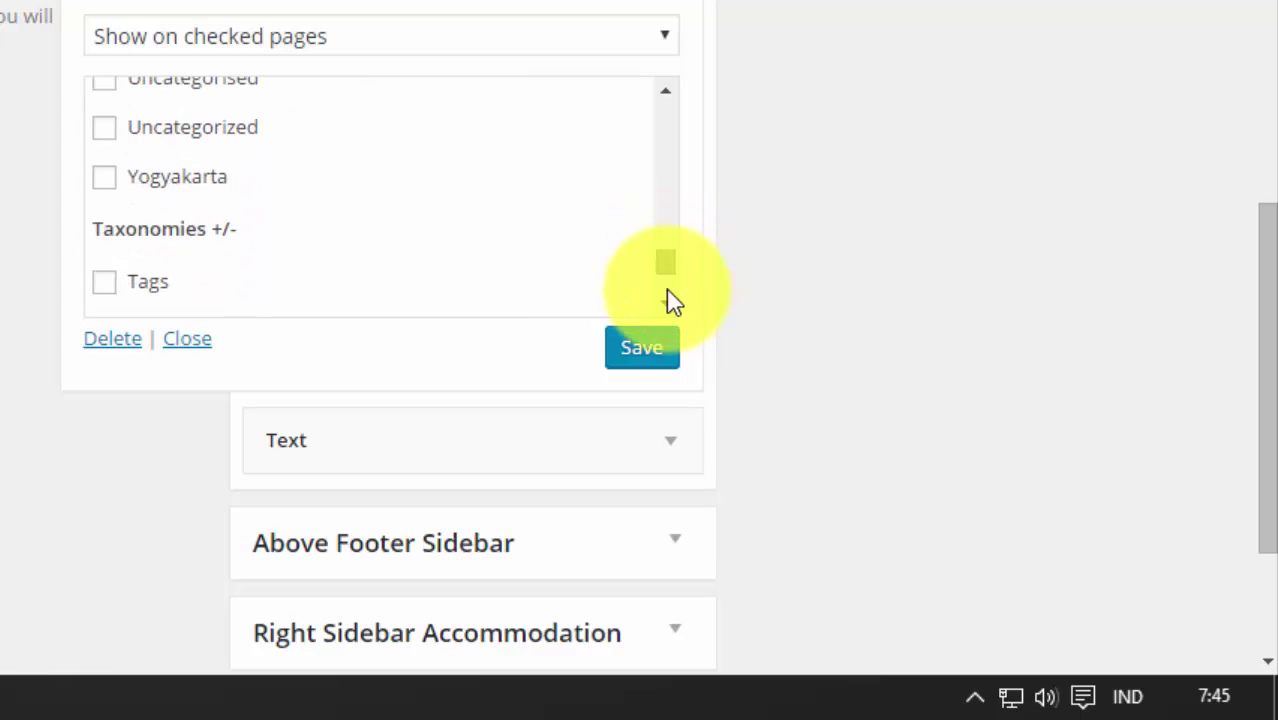
pyautogui.click(666, 298)
pyautogui.click(663, 292)
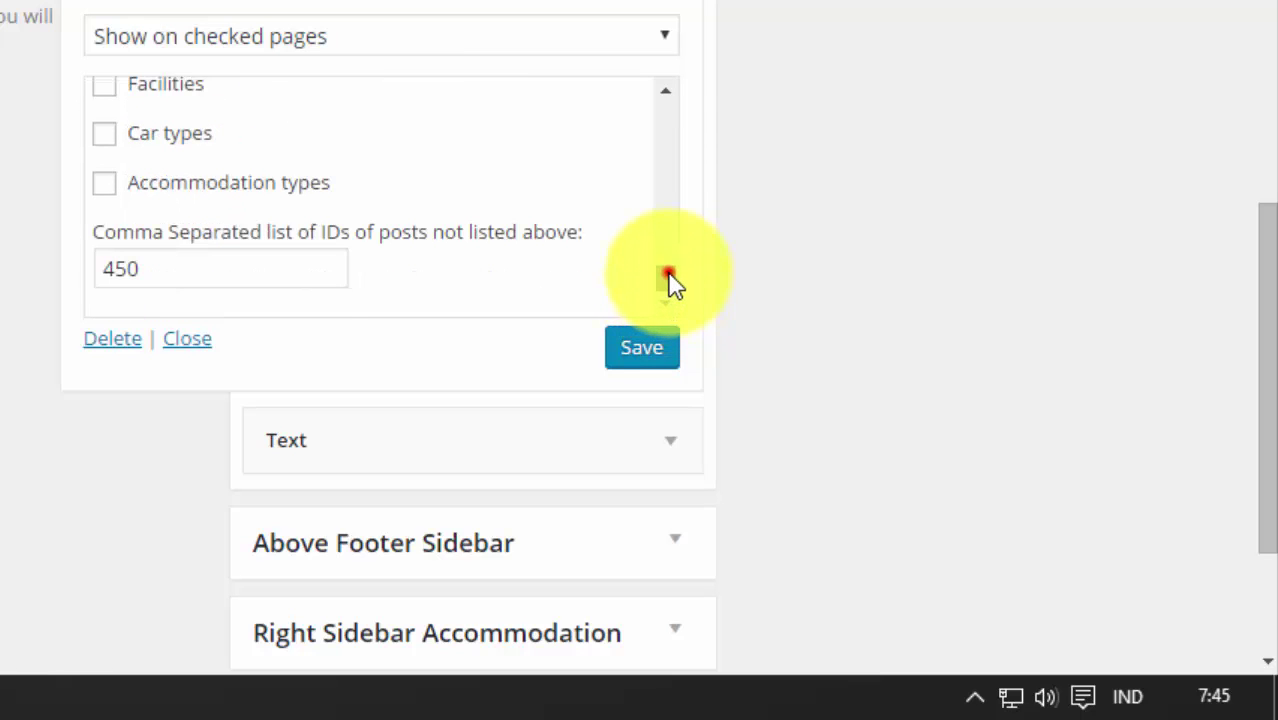
pyautogui.moveTo(667, 269); pyautogui.dragTo(670, 111)
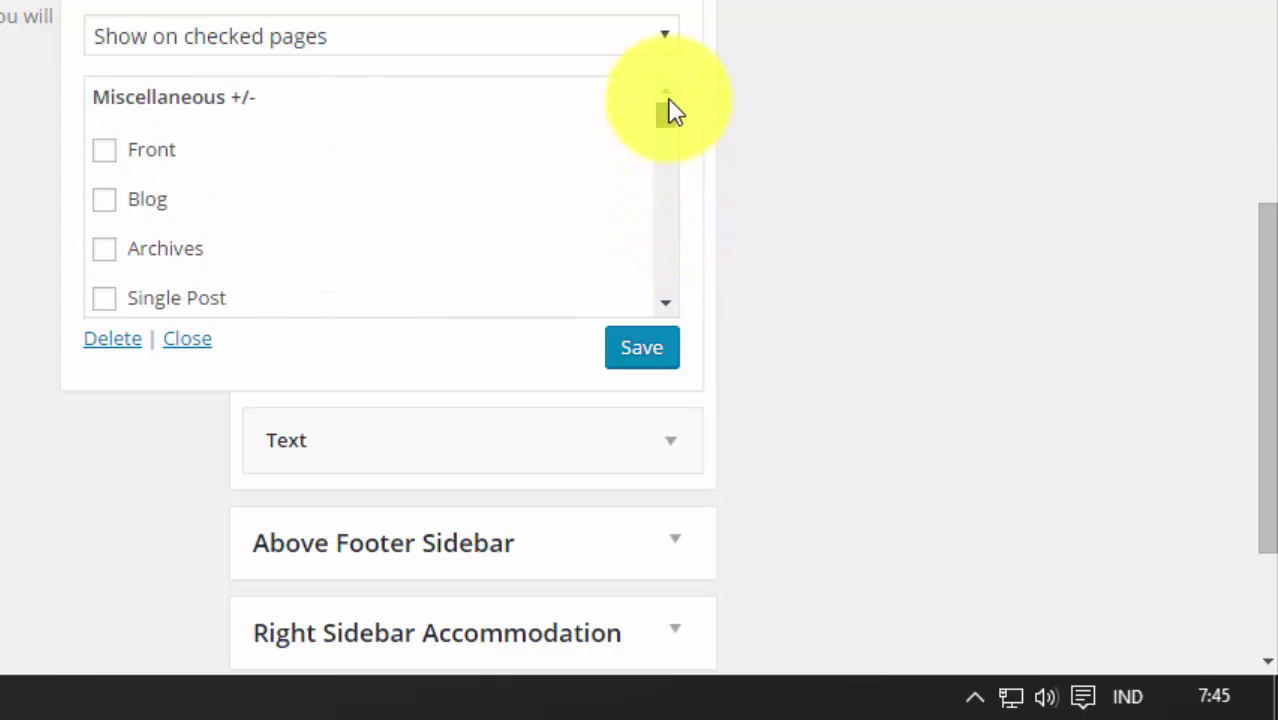
# Review the checkboxes for individual pages in the Text widget's visibility list, from Blog through the tour and vacation rental subpages
pyautogui.click(663, 302)
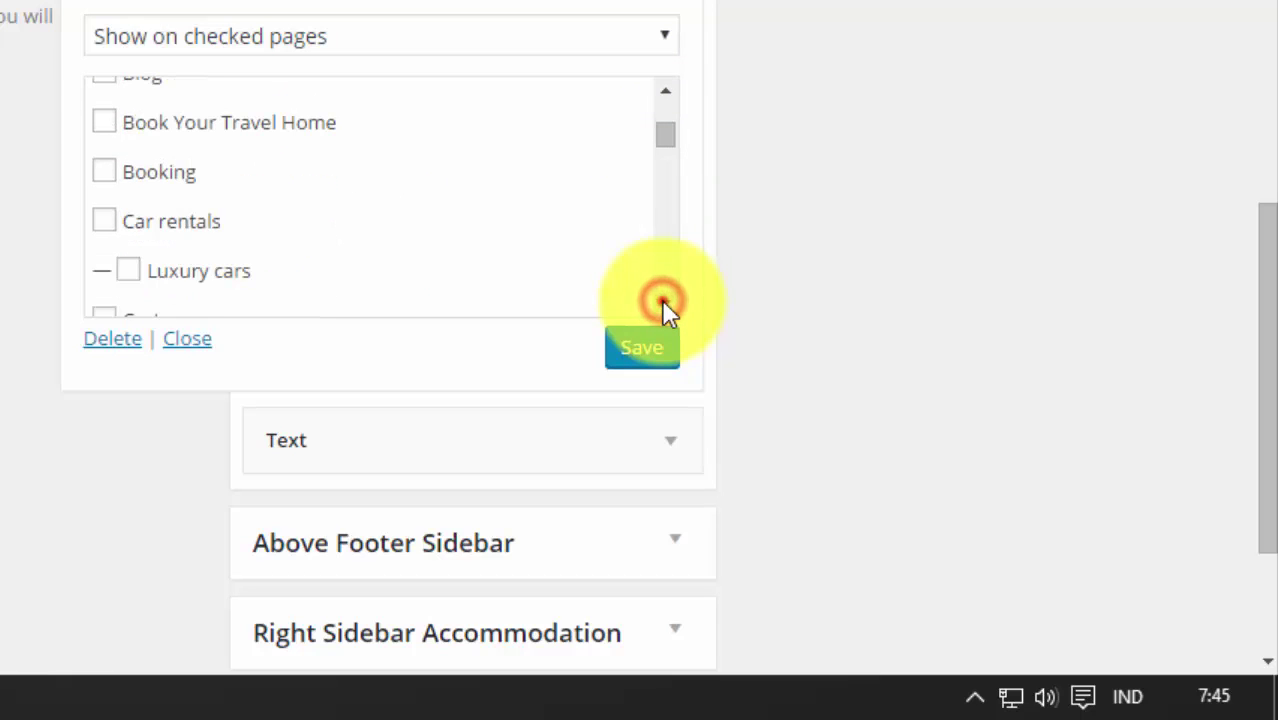
pyautogui.click(661, 299)
pyautogui.click(661, 299)
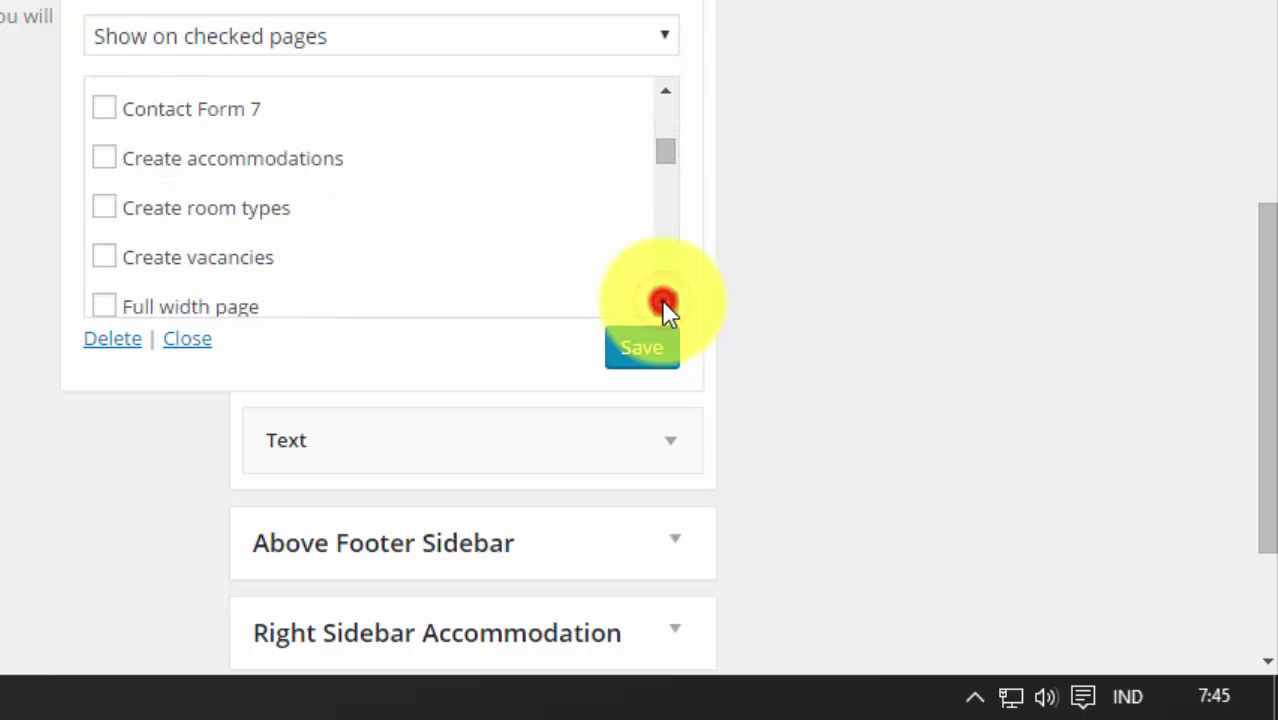
pyautogui.click(661, 299)
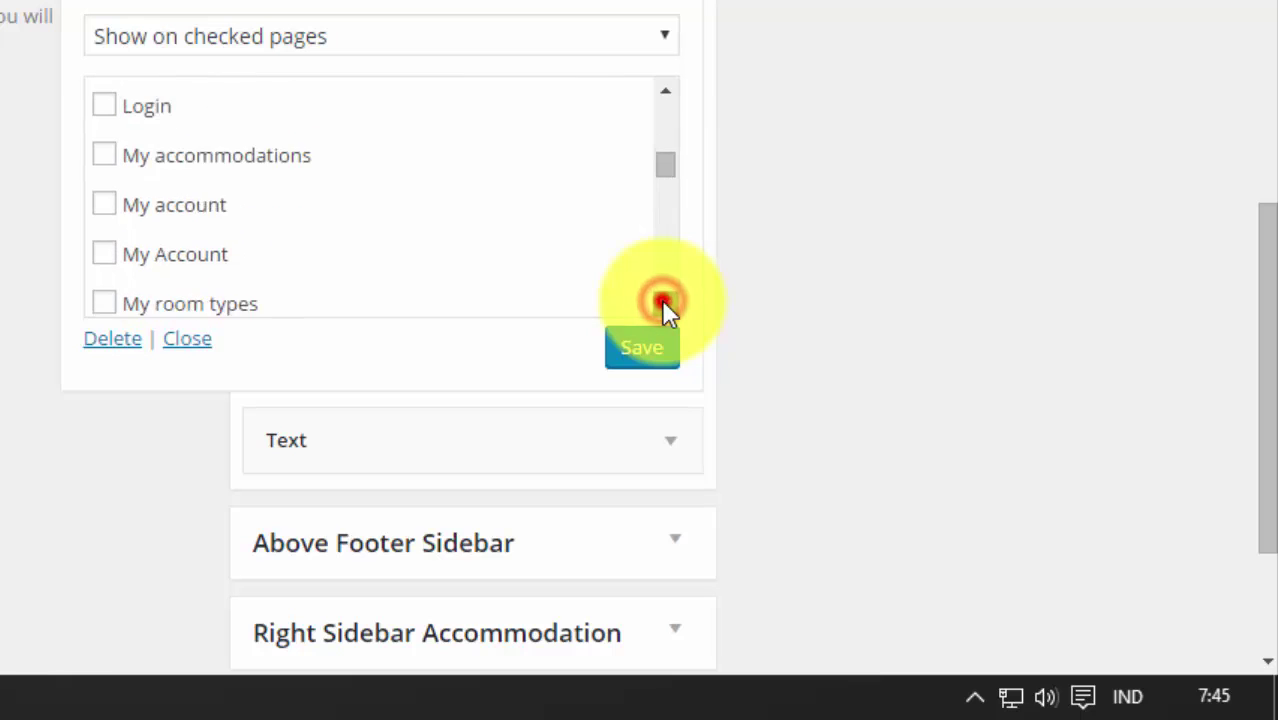
pyautogui.click(661, 299)
pyautogui.click(661, 299)
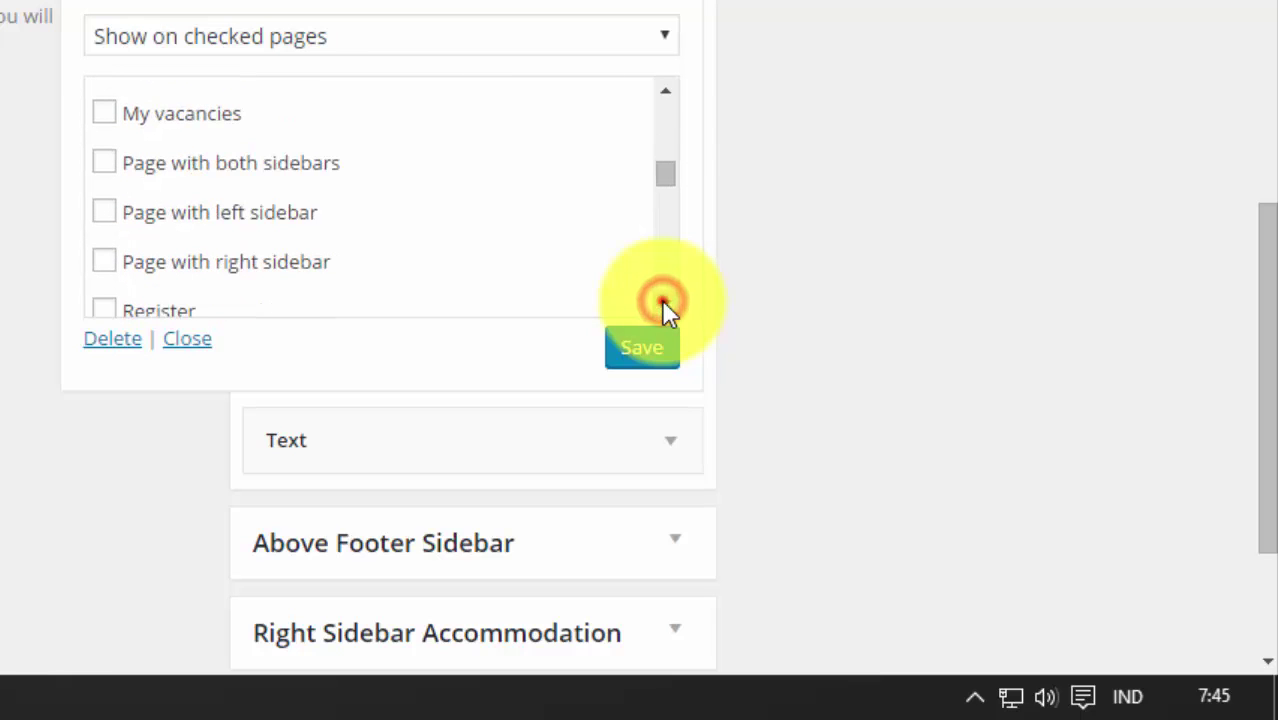
pyautogui.click(661, 299)
pyautogui.click(661, 299)
pyautogui.click(661, 299)
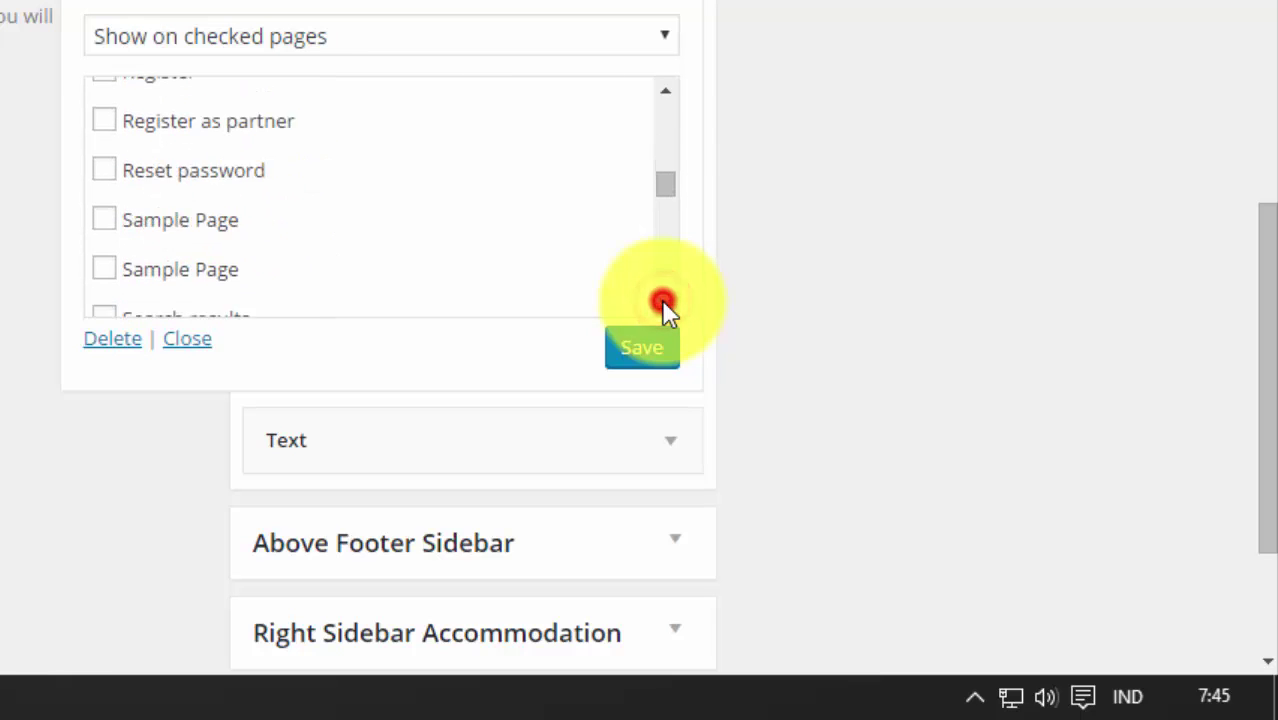
pyautogui.click(661, 299)
pyautogui.click(661, 299)
pyautogui.click(663, 300)
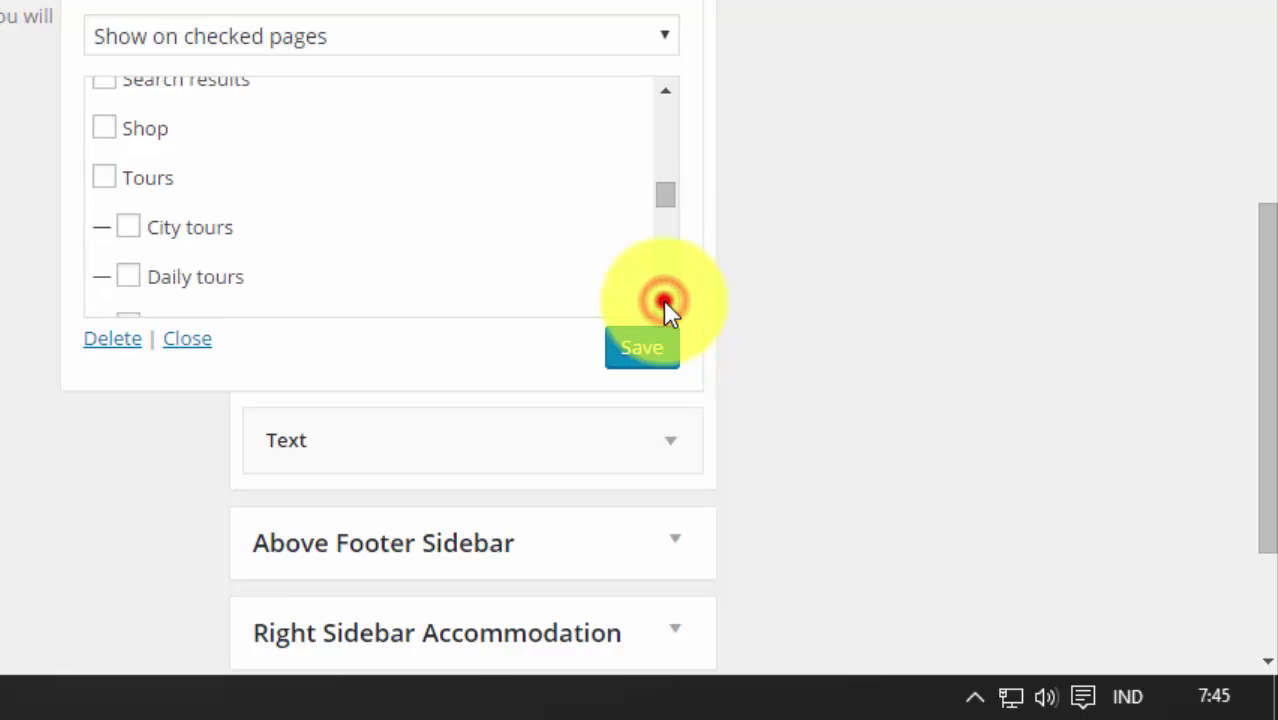
pyautogui.click(663, 300)
pyautogui.click(663, 300)
pyautogui.click(663, 300)
pyautogui.click(663, 300)
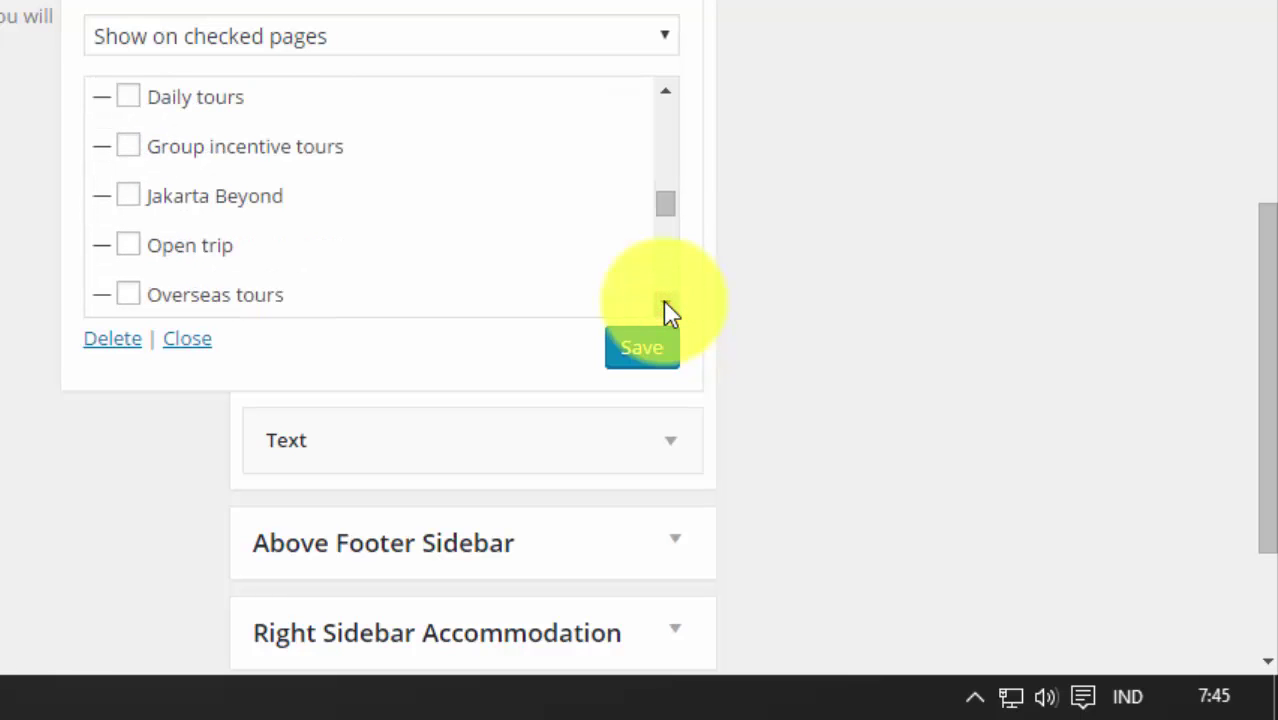
pyautogui.click(663, 300)
pyautogui.click(663, 300)
pyautogui.click(663, 300)
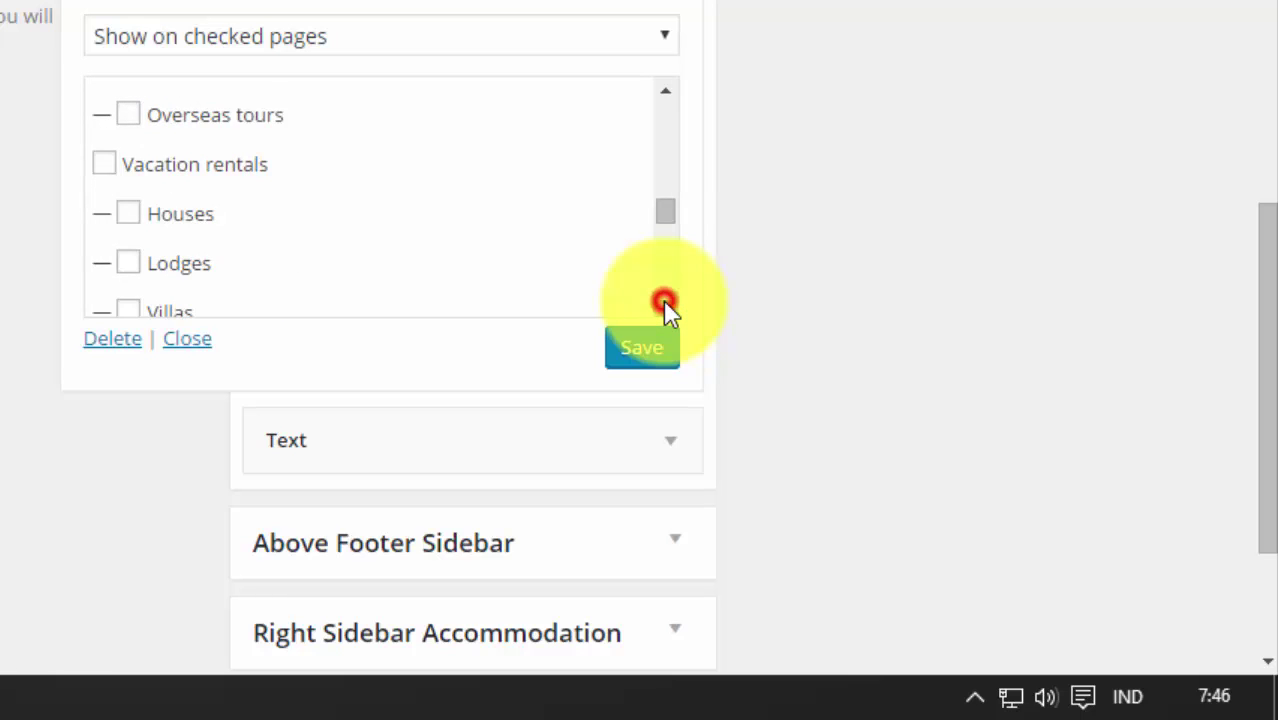
pyautogui.click(663, 300)
pyautogui.click(663, 300)
pyautogui.click(663, 300)
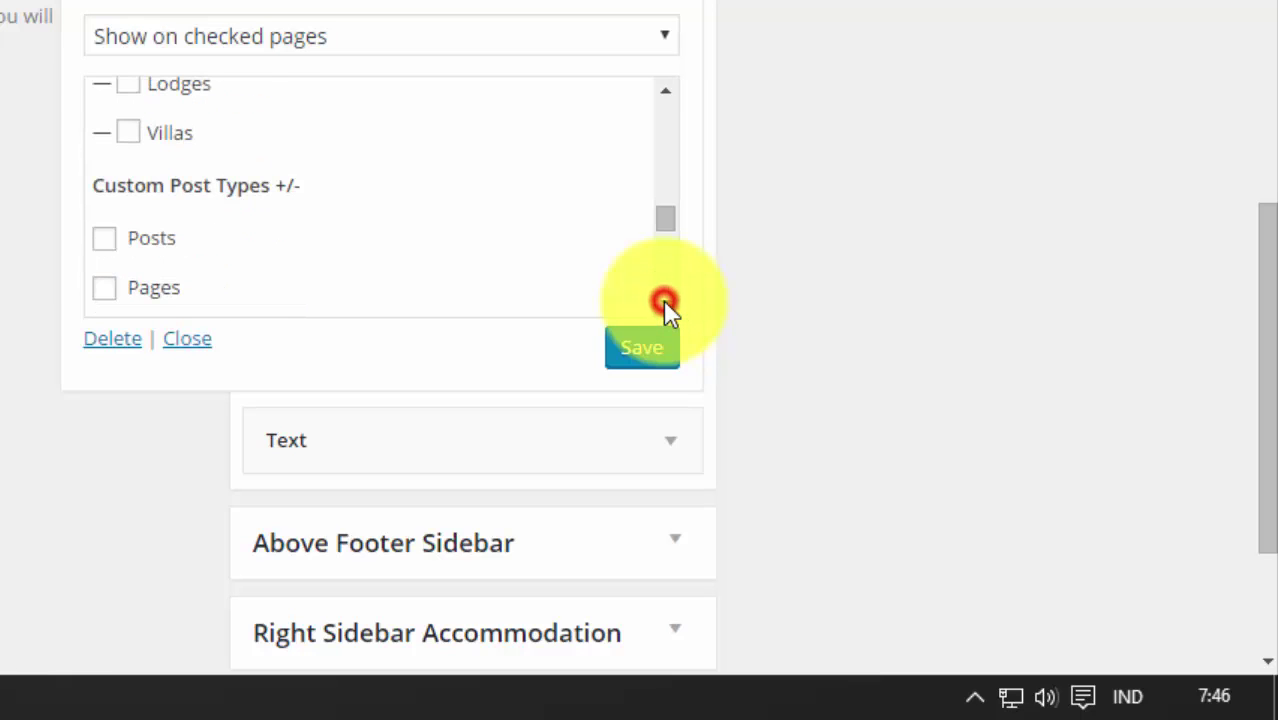
# Review the custom post types, archives, categories and taxonomies in the visibility list, ending at the field for unlisted post IDs
pyautogui.click(663, 300)
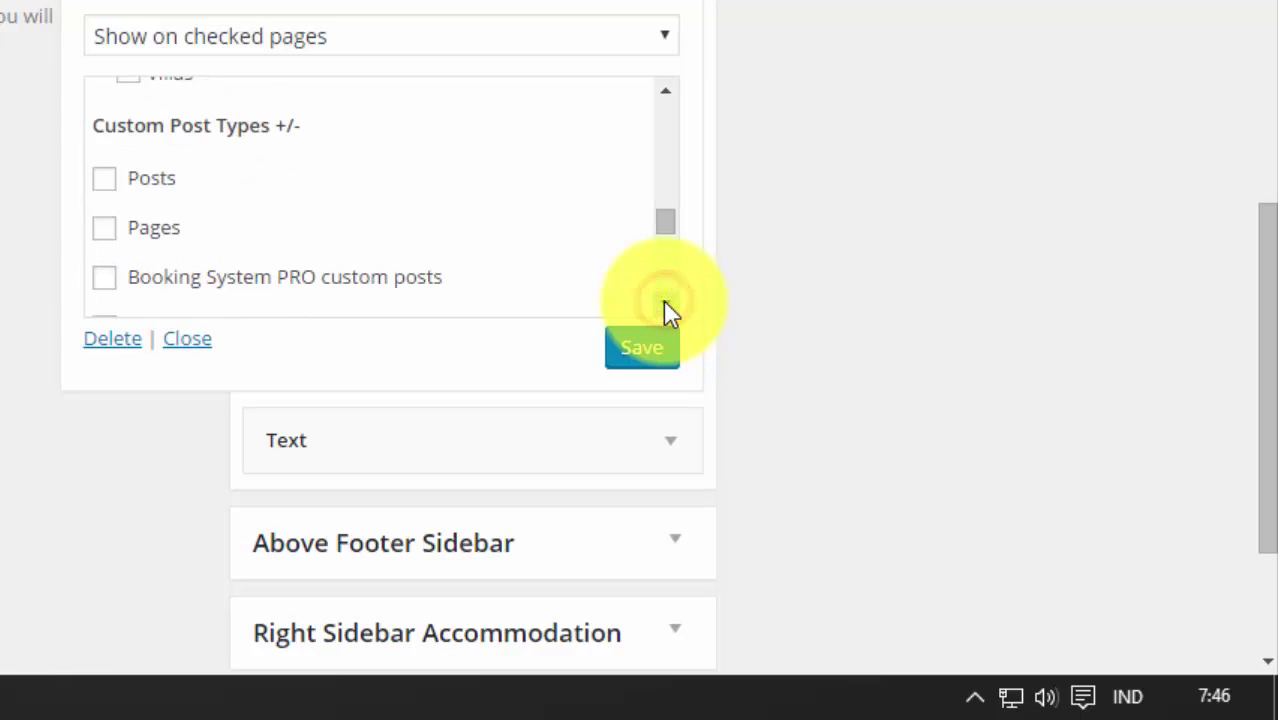
pyautogui.click(663, 300)
pyautogui.click(663, 300)
pyautogui.scroll(-5, 663, 300)
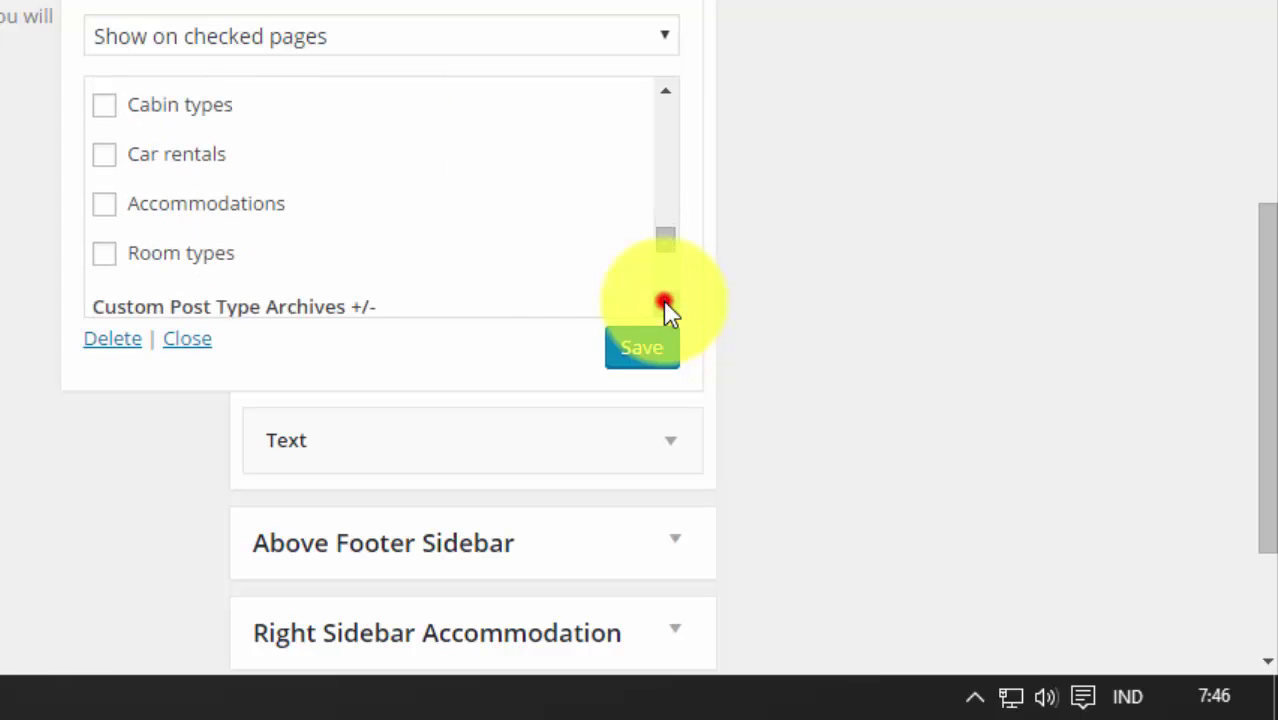
pyautogui.click(663, 300)
pyautogui.click(663, 300)
pyautogui.click(663, 300)
pyautogui.click(663, 300)
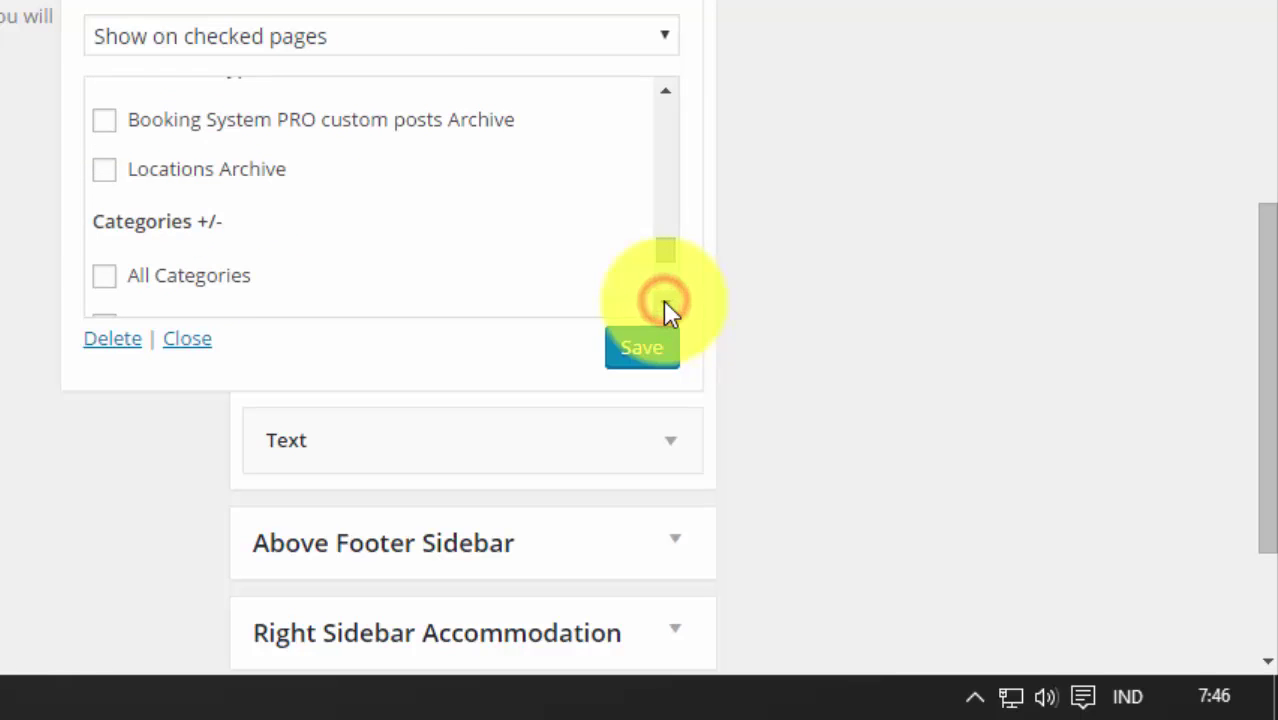
pyautogui.click(663, 300)
pyautogui.click(663, 300)
pyautogui.click(663, 300)
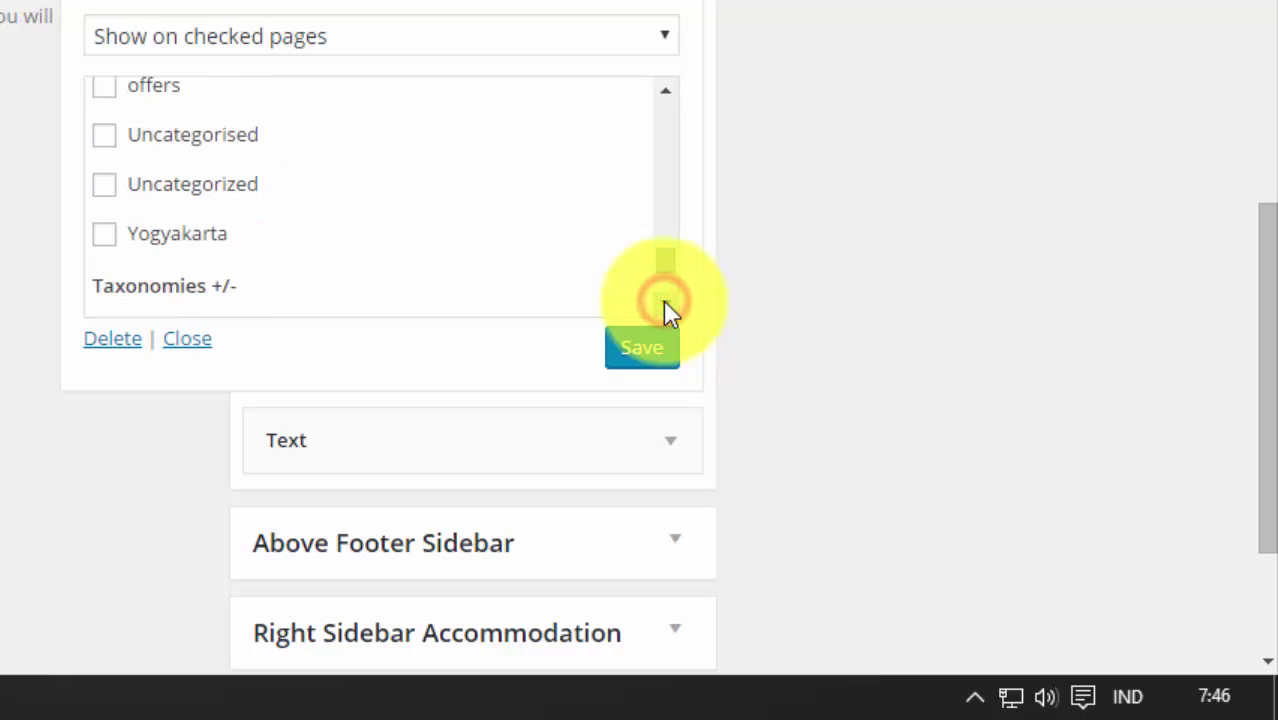
pyautogui.click(663, 300)
pyautogui.click(663, 300)
pyautogui.click(663, 300)
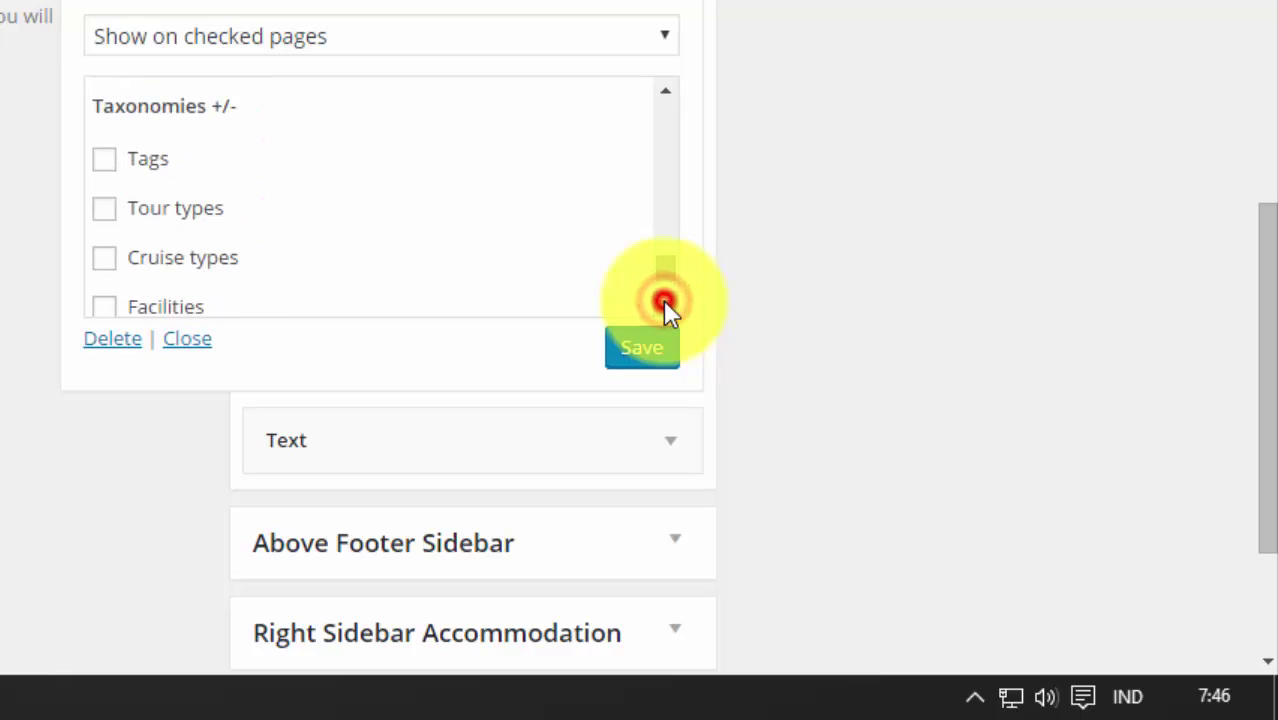
pyautogui.click(663, 300)
pyautogui.click(663, 300)
pyautogui.click(663, 300)
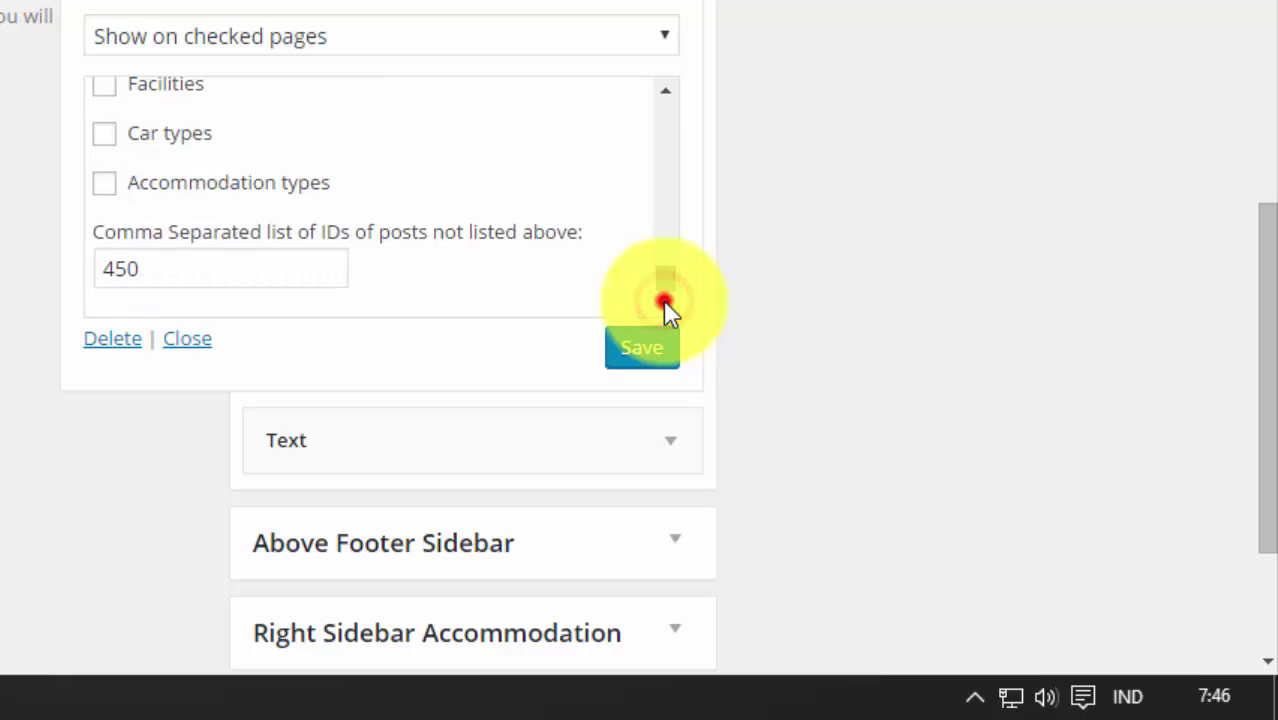
# Check Group incentive tours and Jakarta Beyond in the Text widget's visibility list and save the widget
pyautogui.moveTo(668, 276); pyautogui.dragTo(652, 118)
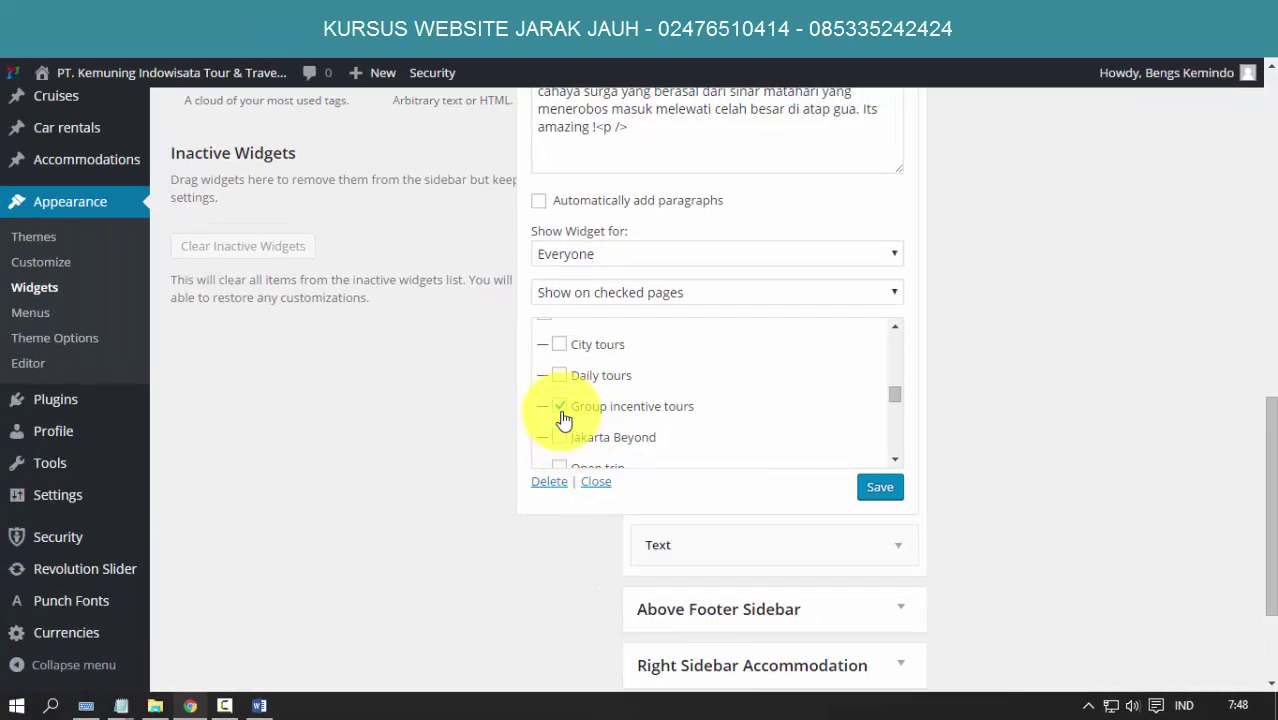
pyautogui.click(560, 440)
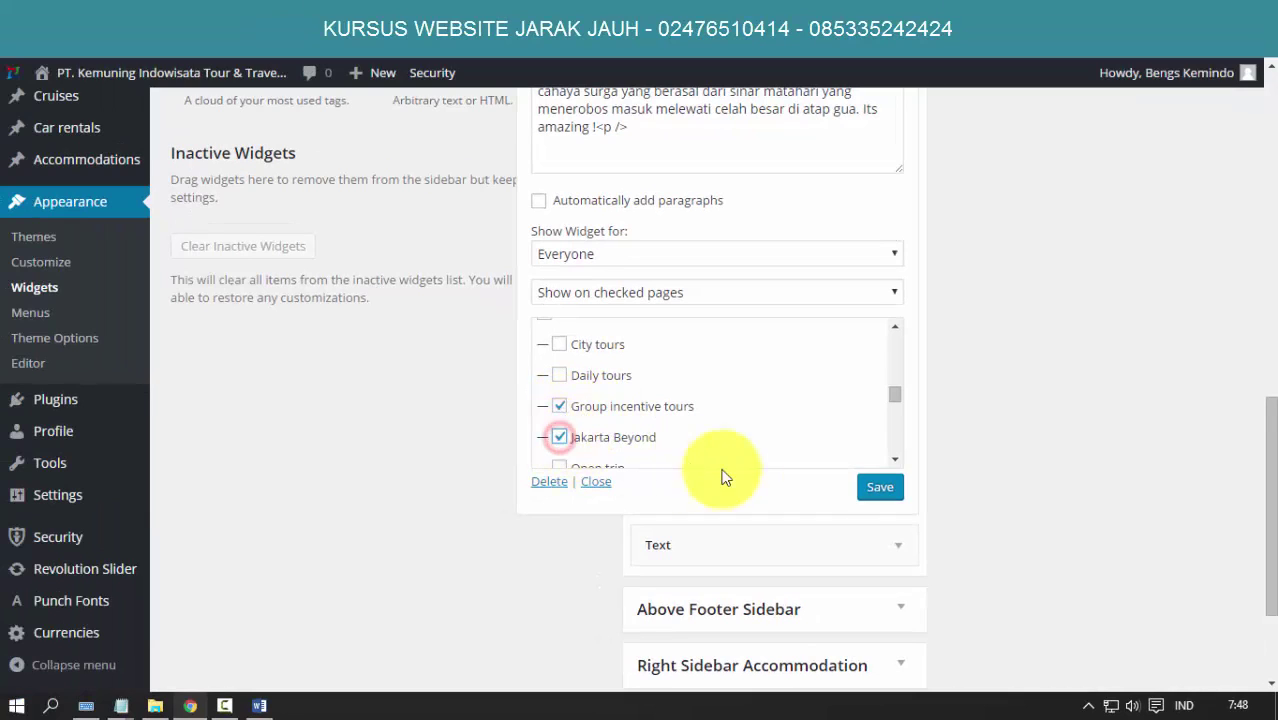
pyautogui.click(880, 490)
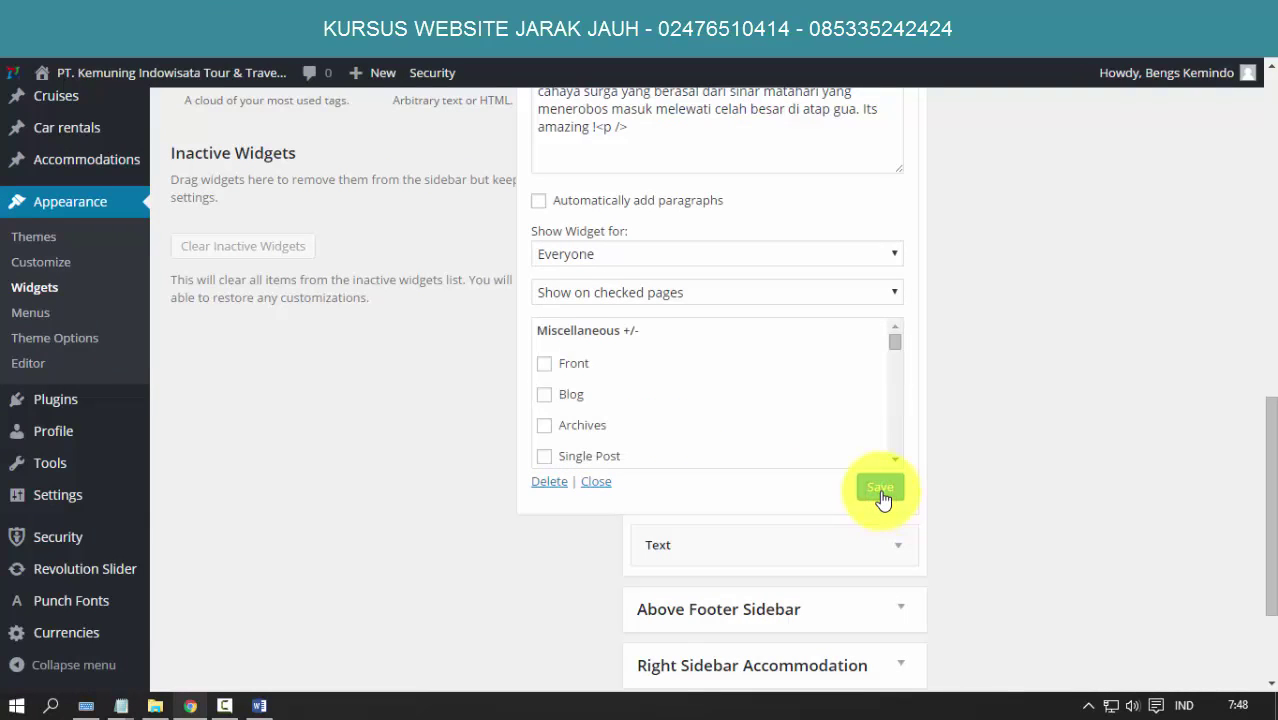
# Check on the website's Group incentive tours, Jakarta Beyond and City tours pages whether the Cave Tubing Pindul widget is displayed
pyautogui.click(271, 70)
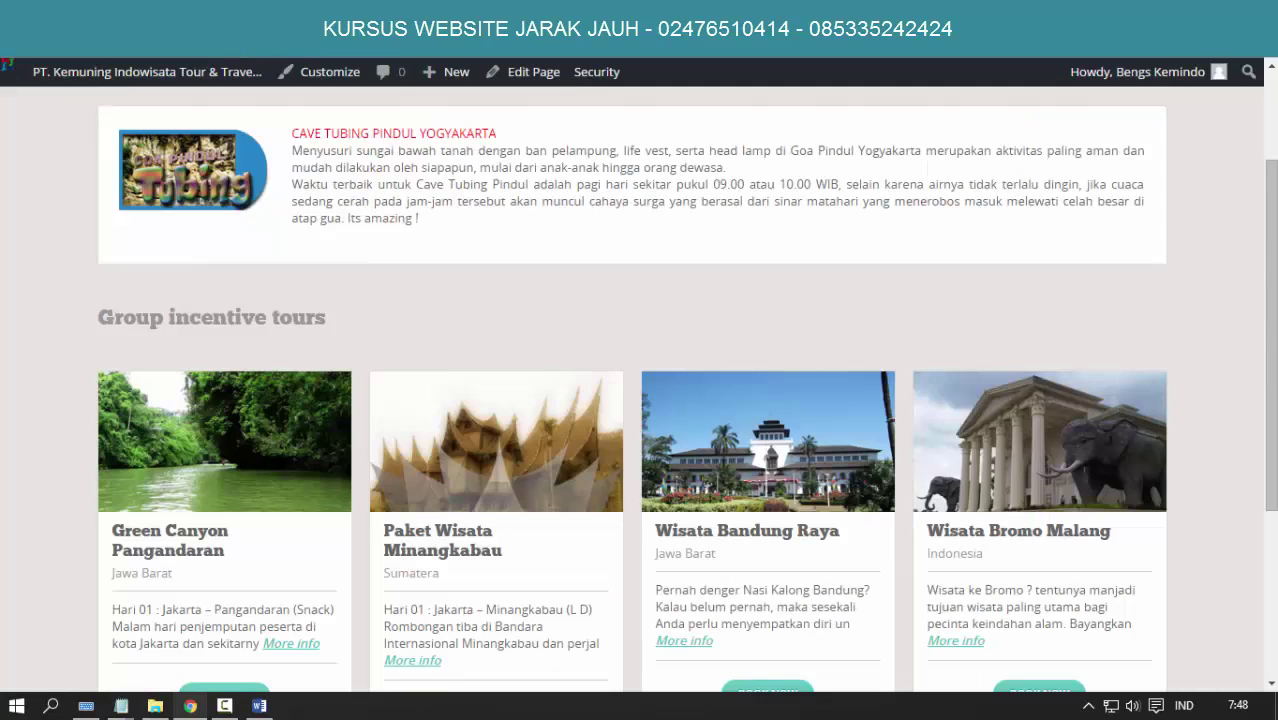
pyautogui.scroll(2, 300, 250)
pyautogui.moveTo(177, 118)
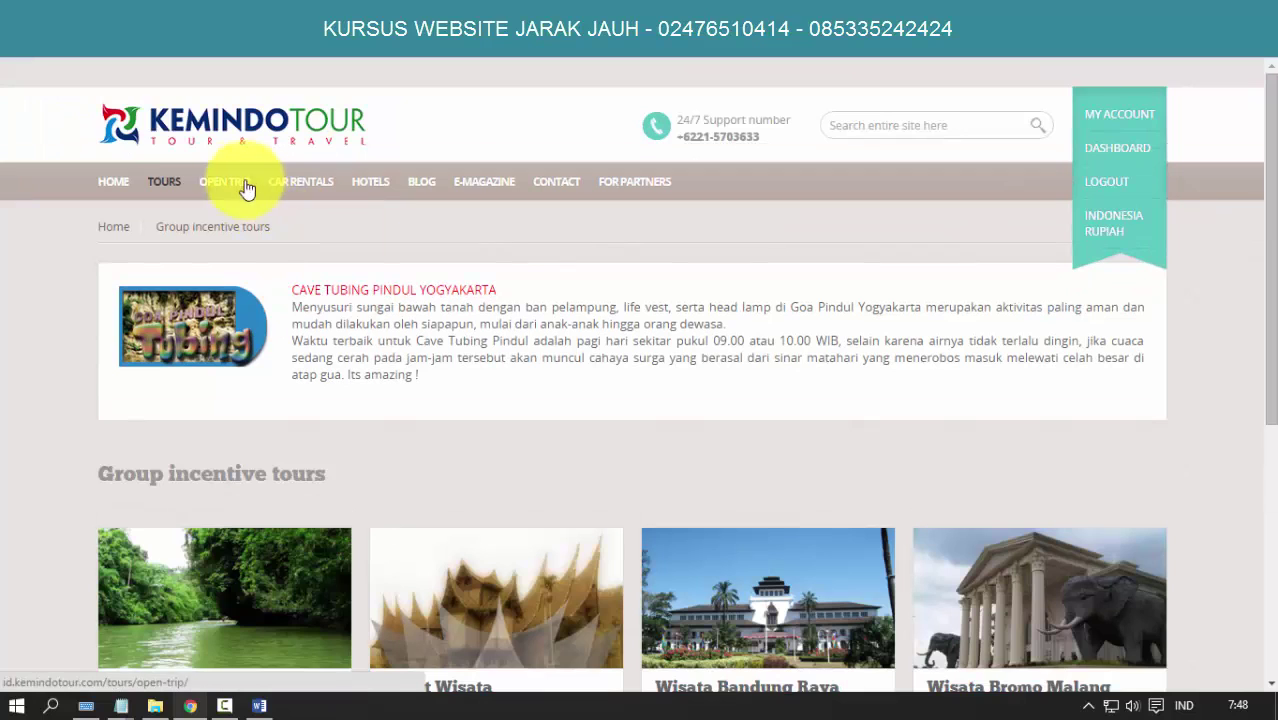
pyautogui.moveTo(168, 184)
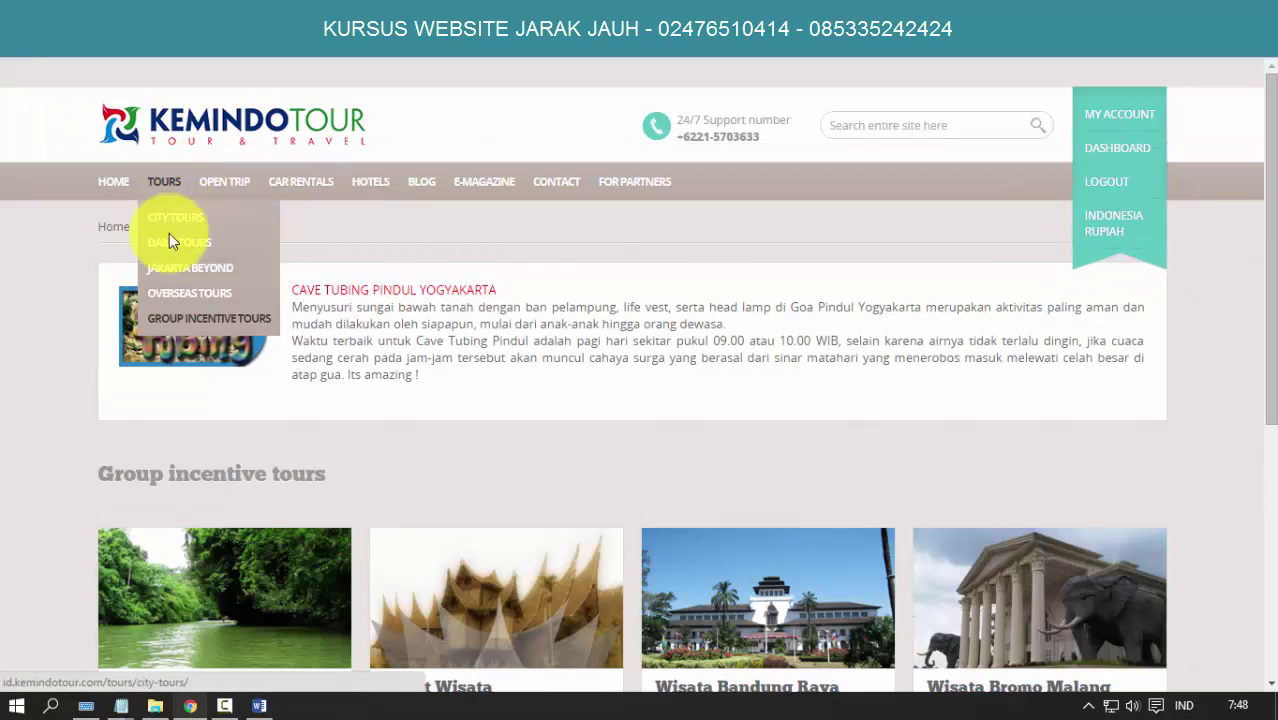
pyautogui.click(170, 270)
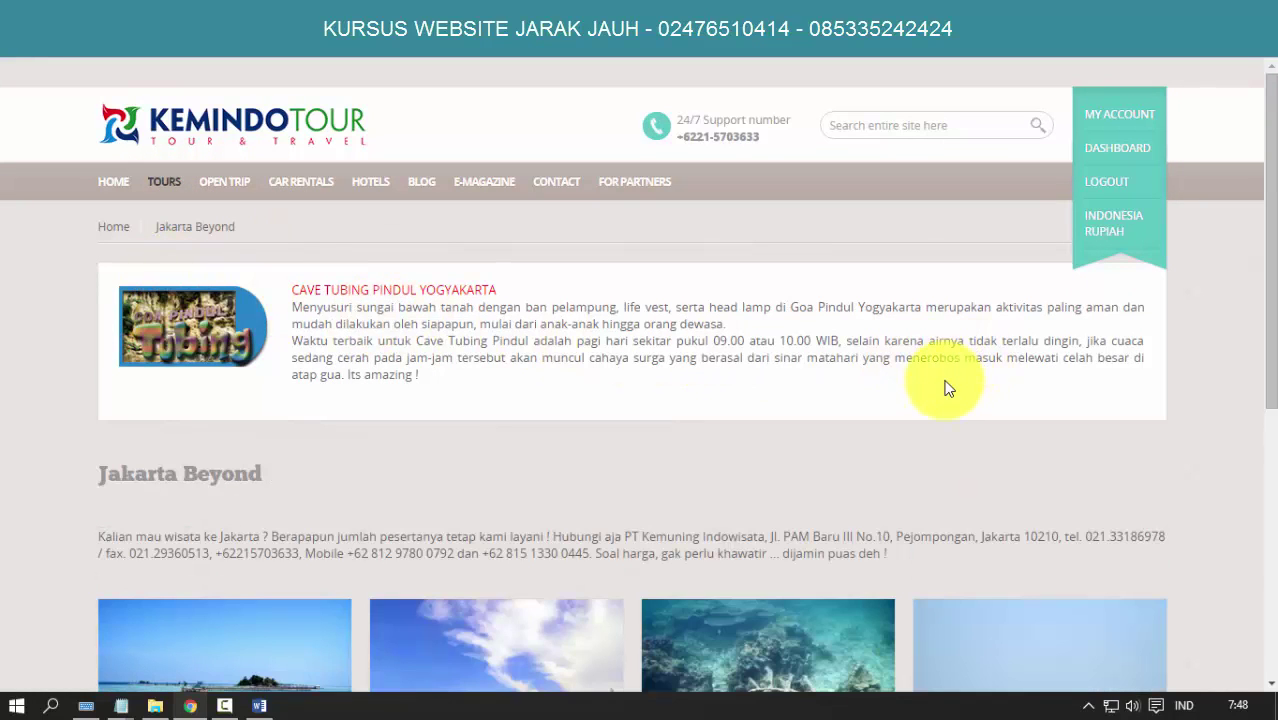
pyautogui.moveTo(177, 177)
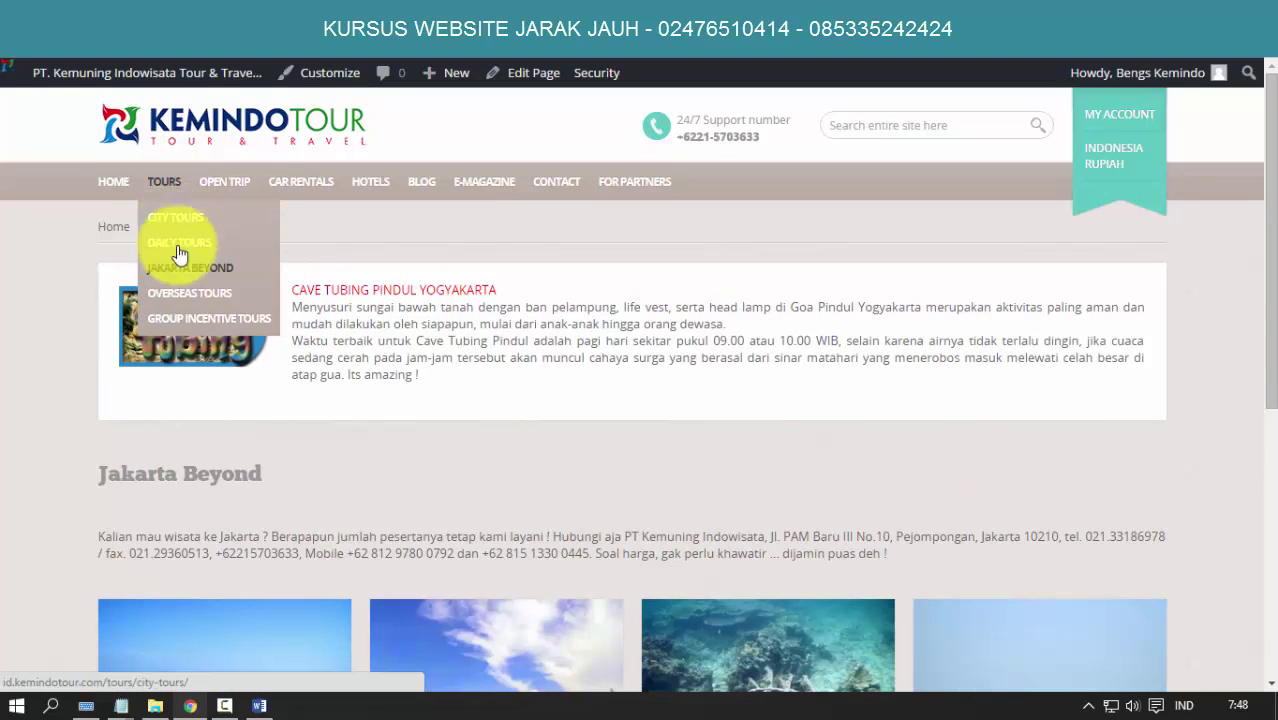
pyautogui.click(176, 320)
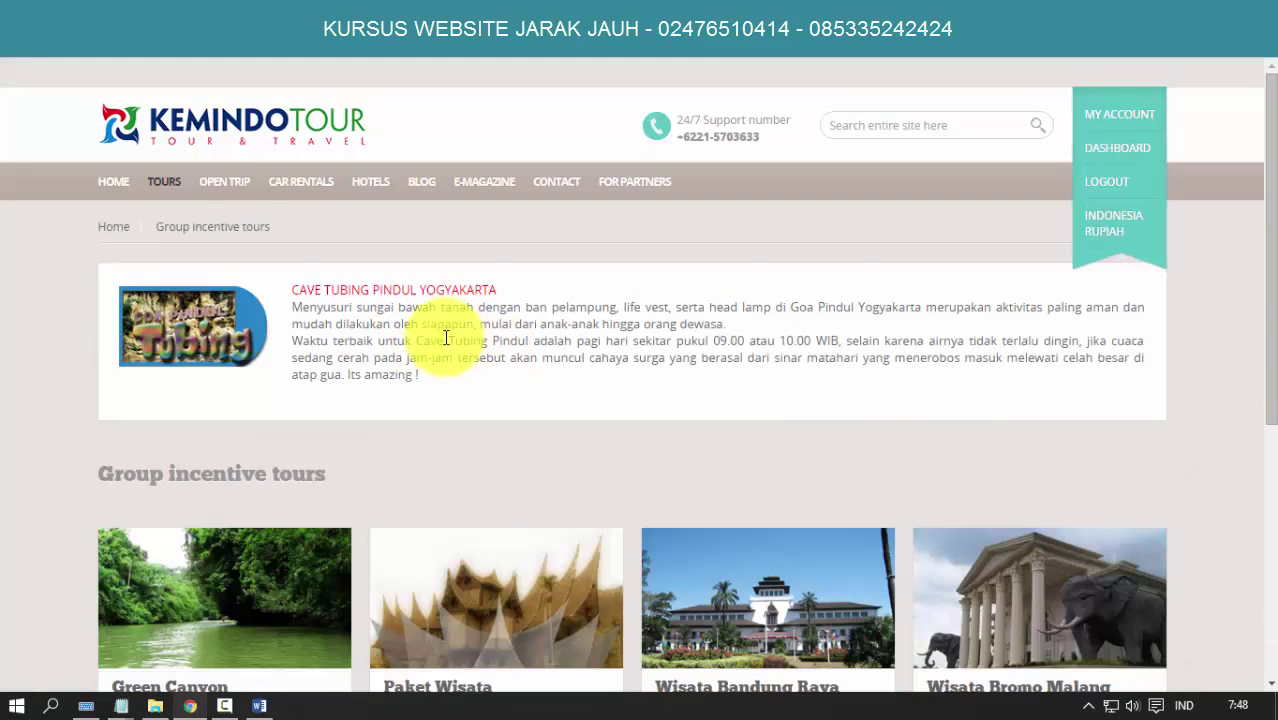
pyautogui.moveTo(175, 190)
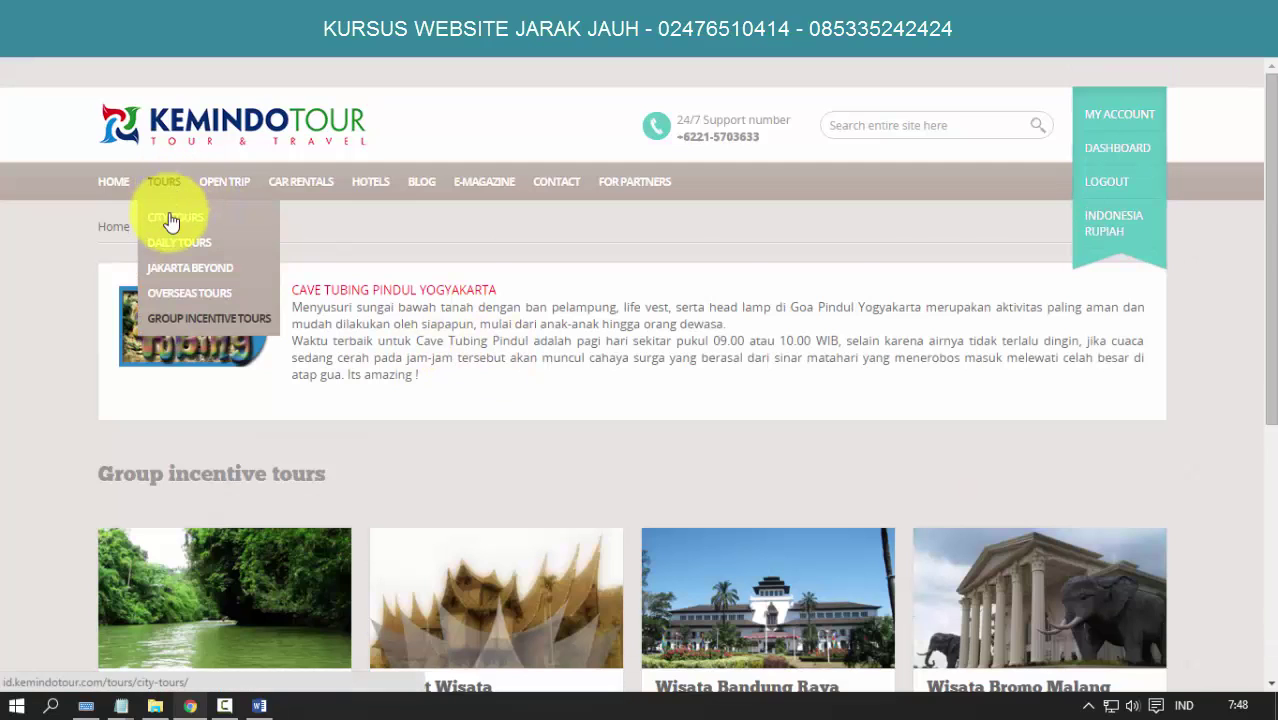
pyautogui.click(170, 216)
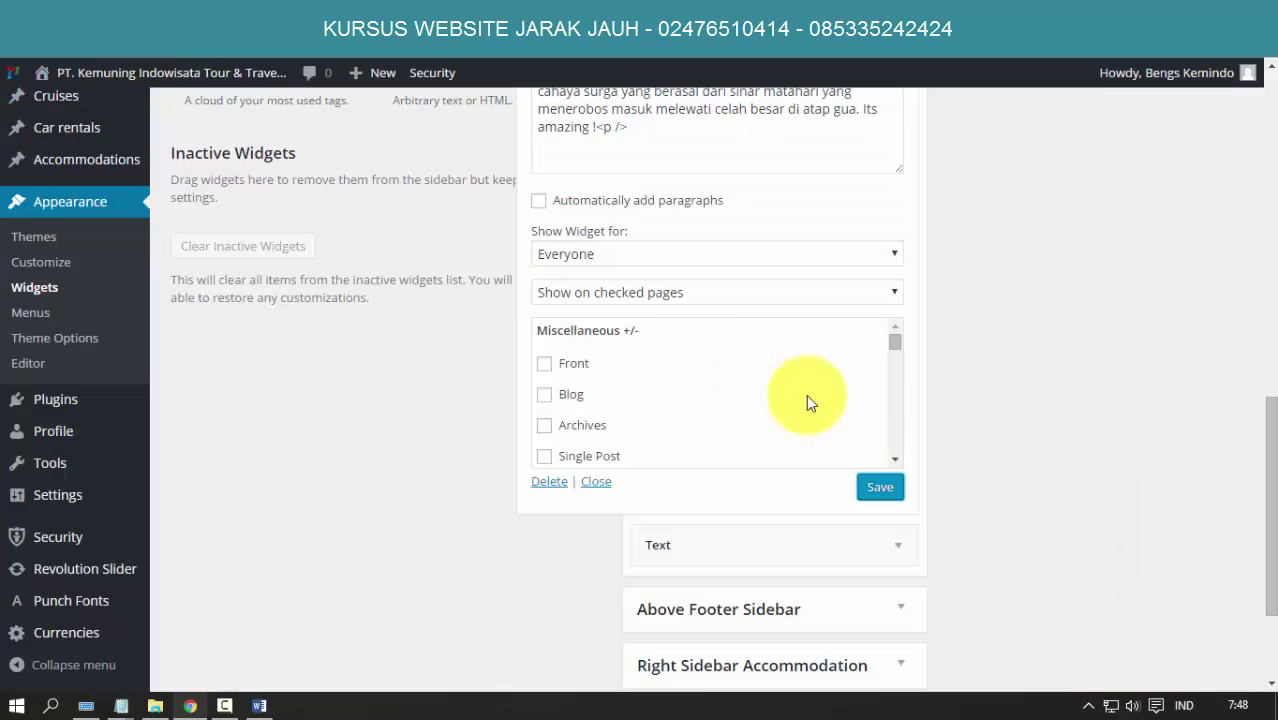
# Replace the checked Jakarta Beyond and Group incentive tours pages with the Yogyakarta category in the visibility list and save the Text widget
pyautogui.moveTo(893, 341); pyautogui.dragTo(892, 399)
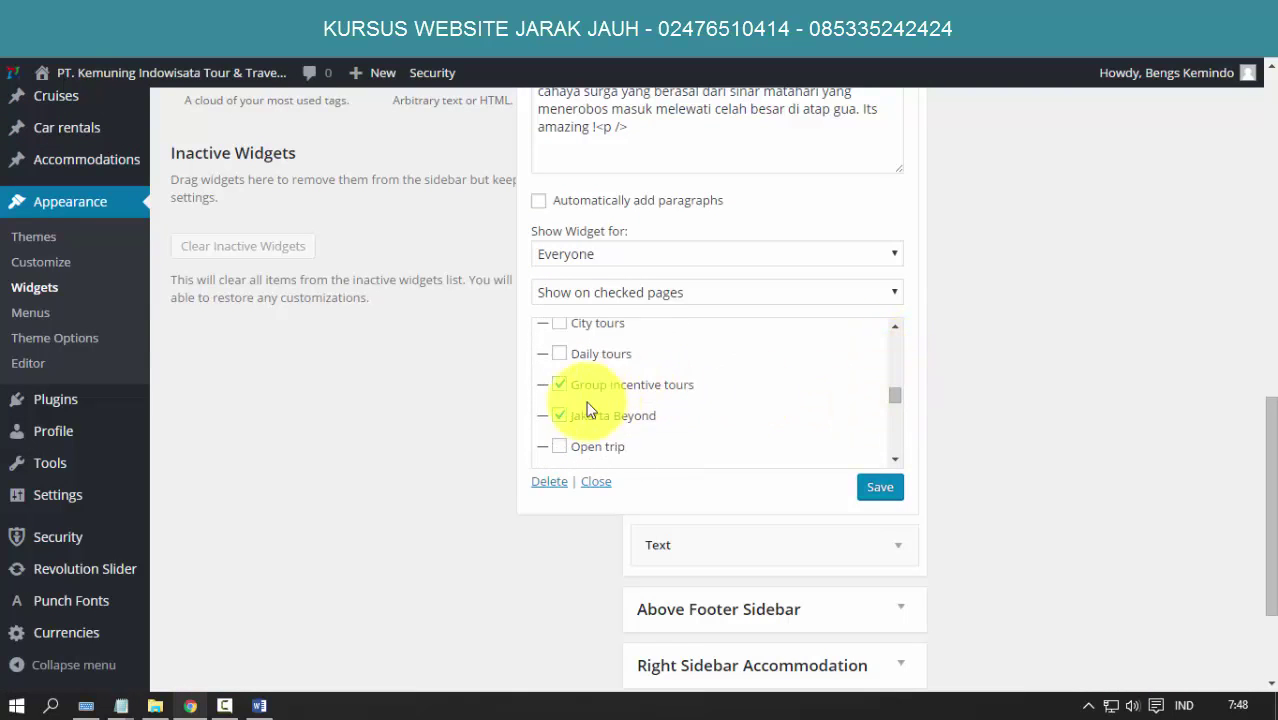
pyautogui.click(559, 415)
pyautogui.click(562, 387)
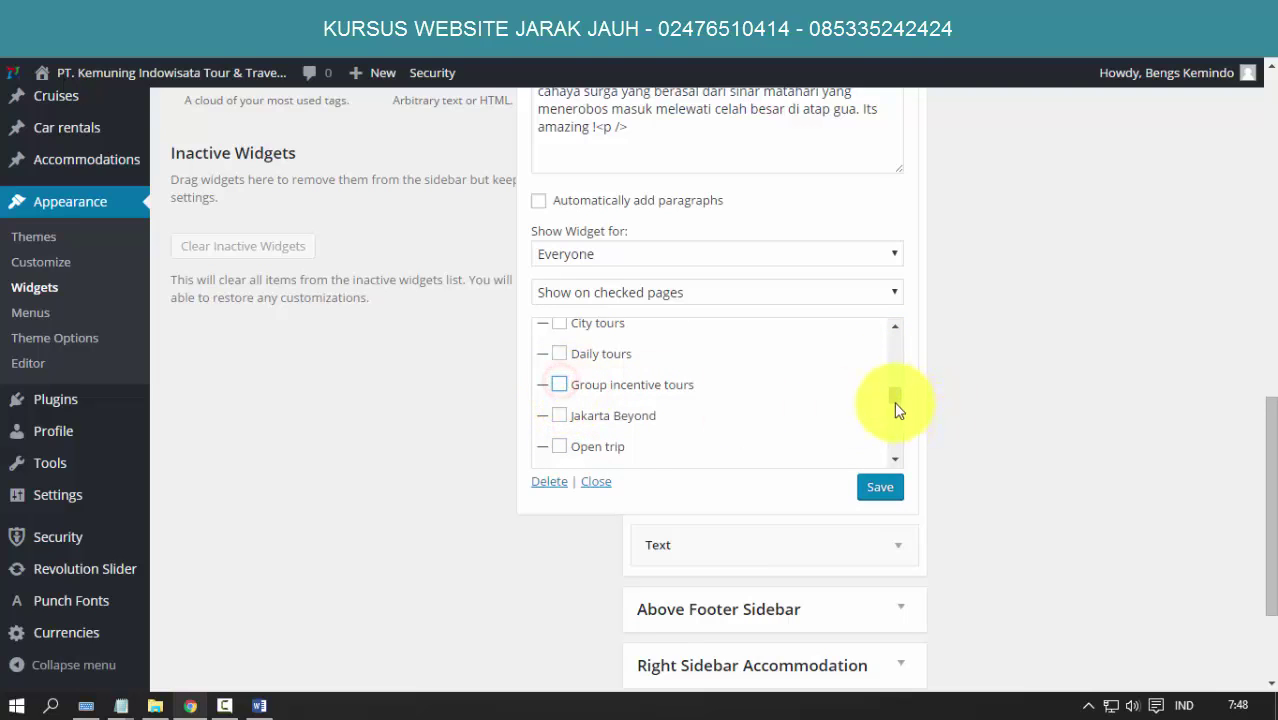
pyautogui.moveTo(894, 399); pyautogui.dragTo(894, 436)
pyautogui.click(545, 423)
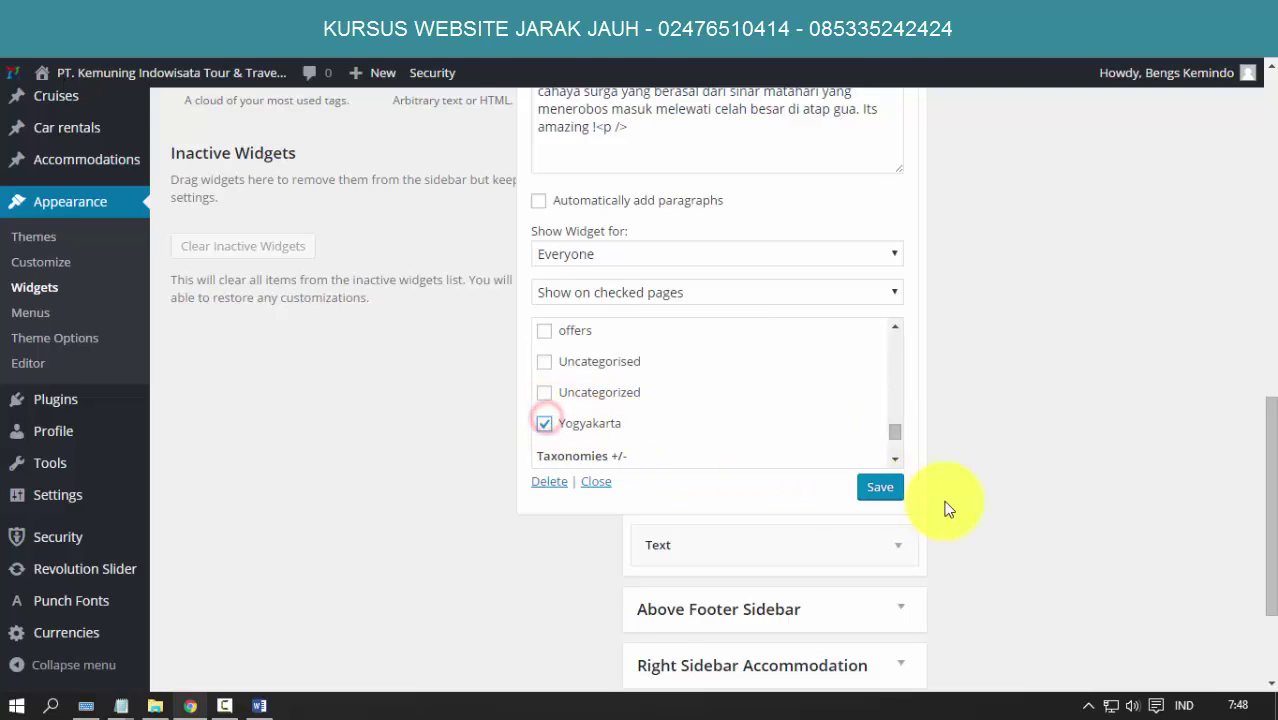
pyautogui.click(878, 490)
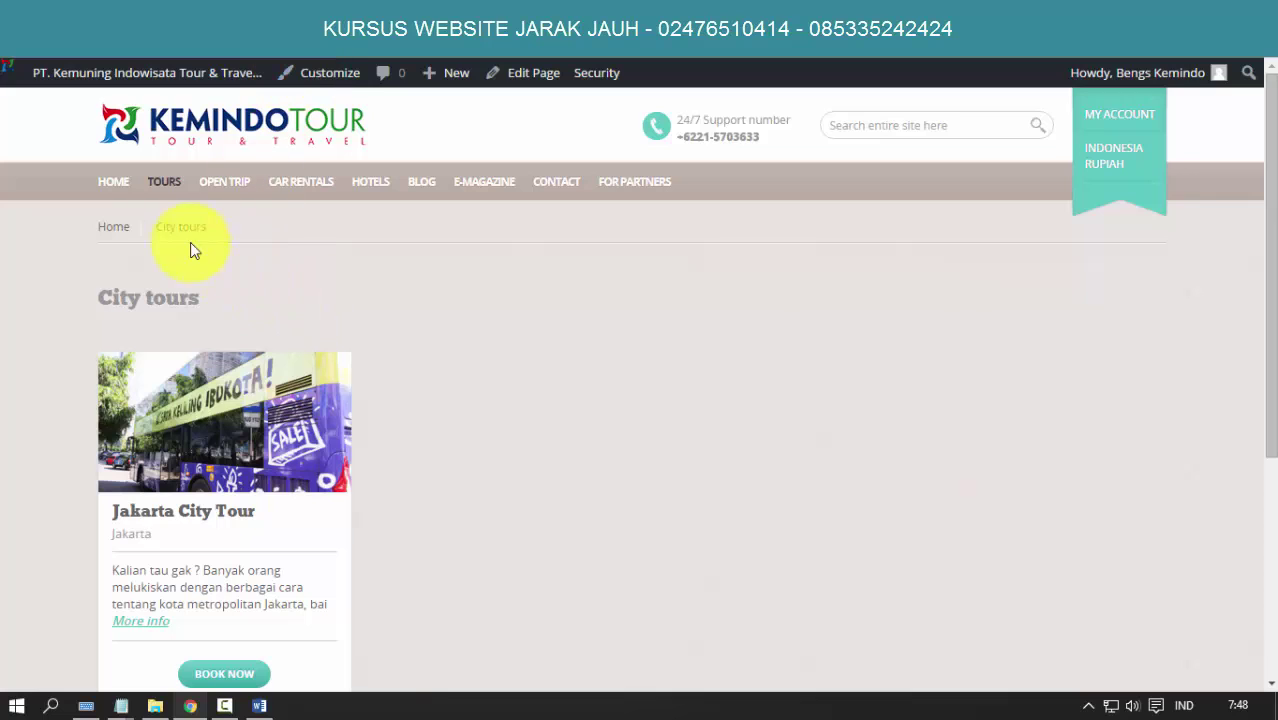
# Recheck the Jakarta Beyond and Group incentive tours pages for the Cave Tubing Pindul widget after the visibility change
pyautogui.moveTo(171, 192)
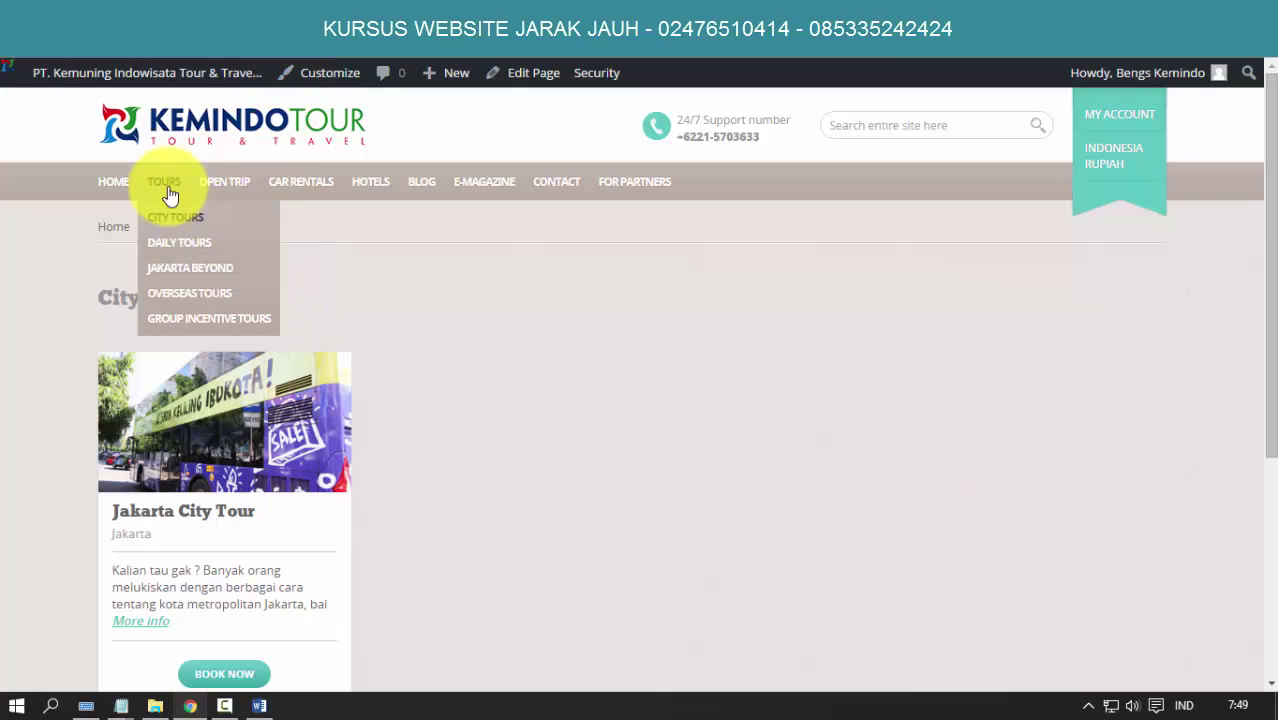
pyautogui.click(178, 268)
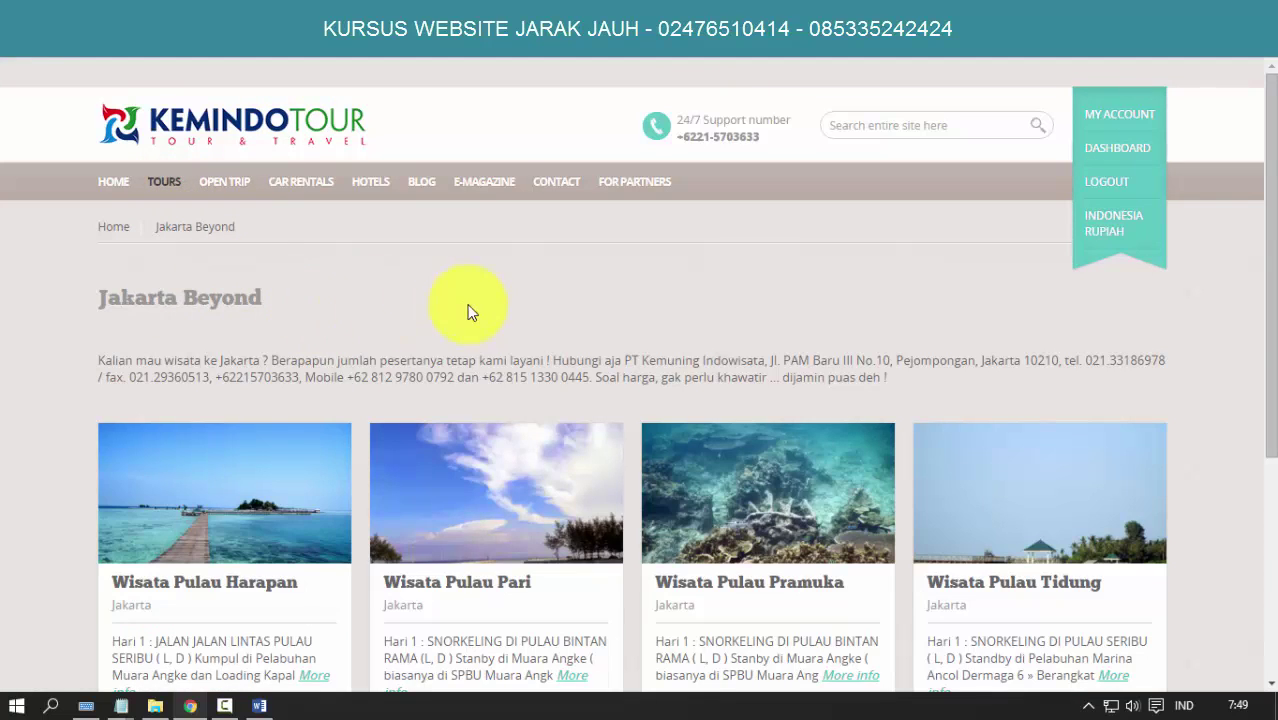
pyautogui.moveTo(165, 188)
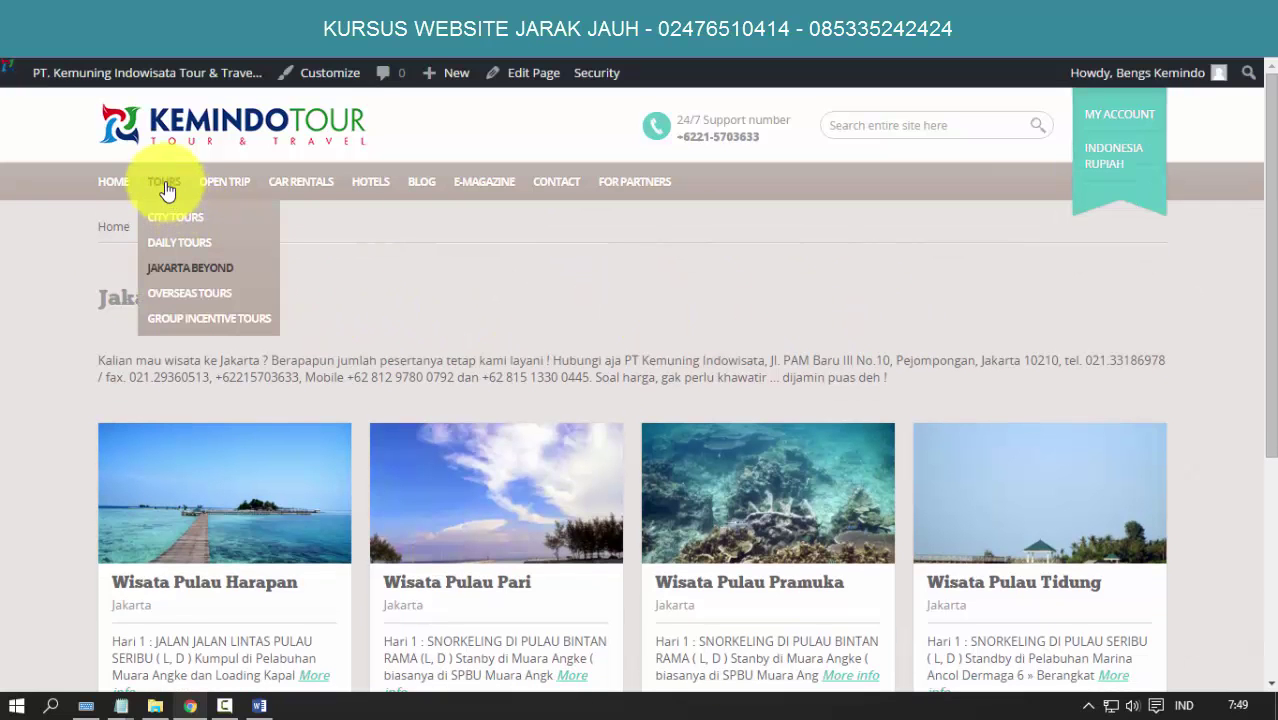
pyautogui.click(177, 322)
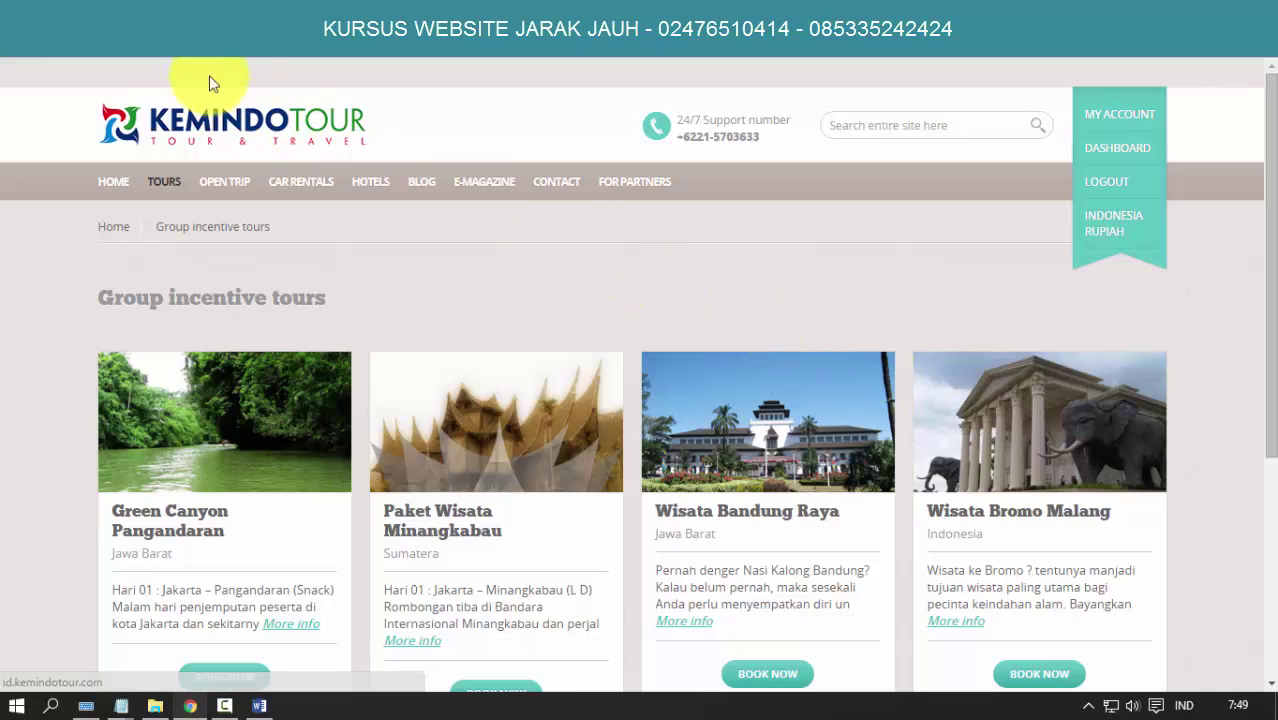
pyautogui.moveTo(160, 192)
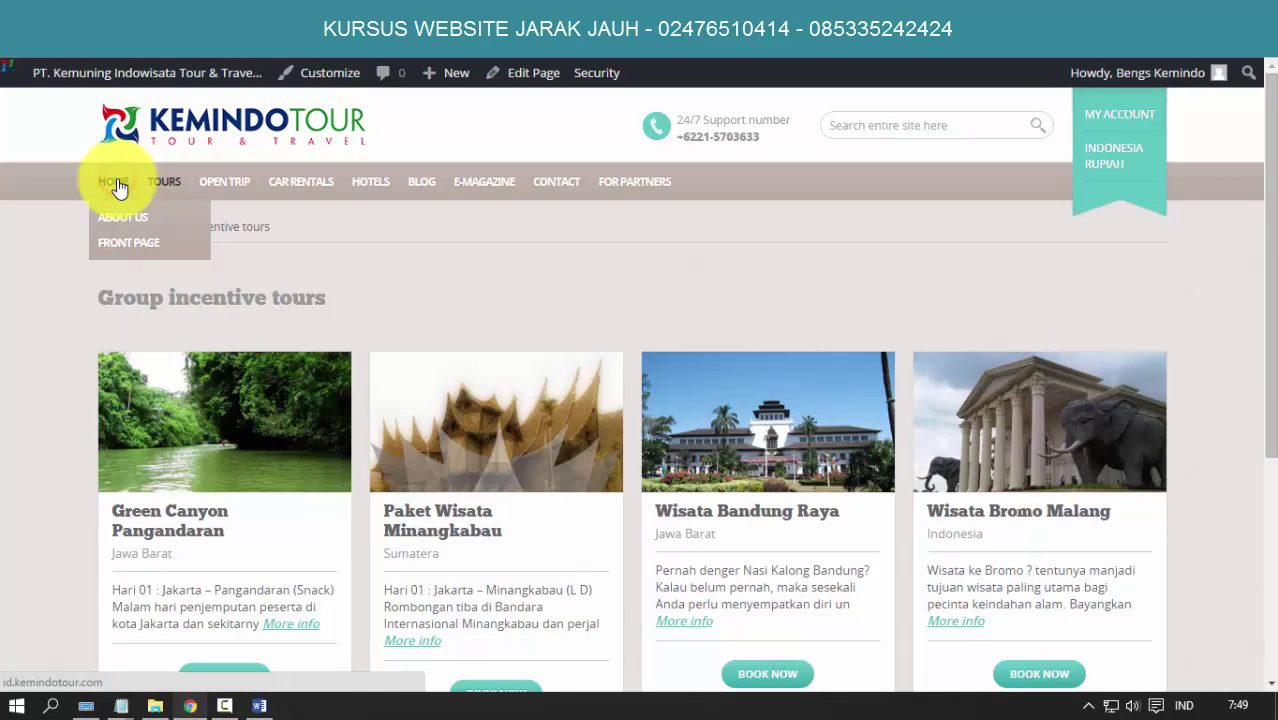
# Open the Promo Wisata Yogyakarta offer from the website's home page to check it for the Cave Tubing Pindul widget
pyautogui.click(118, 187)
pyautogui.scroll(-5, 225, 312)
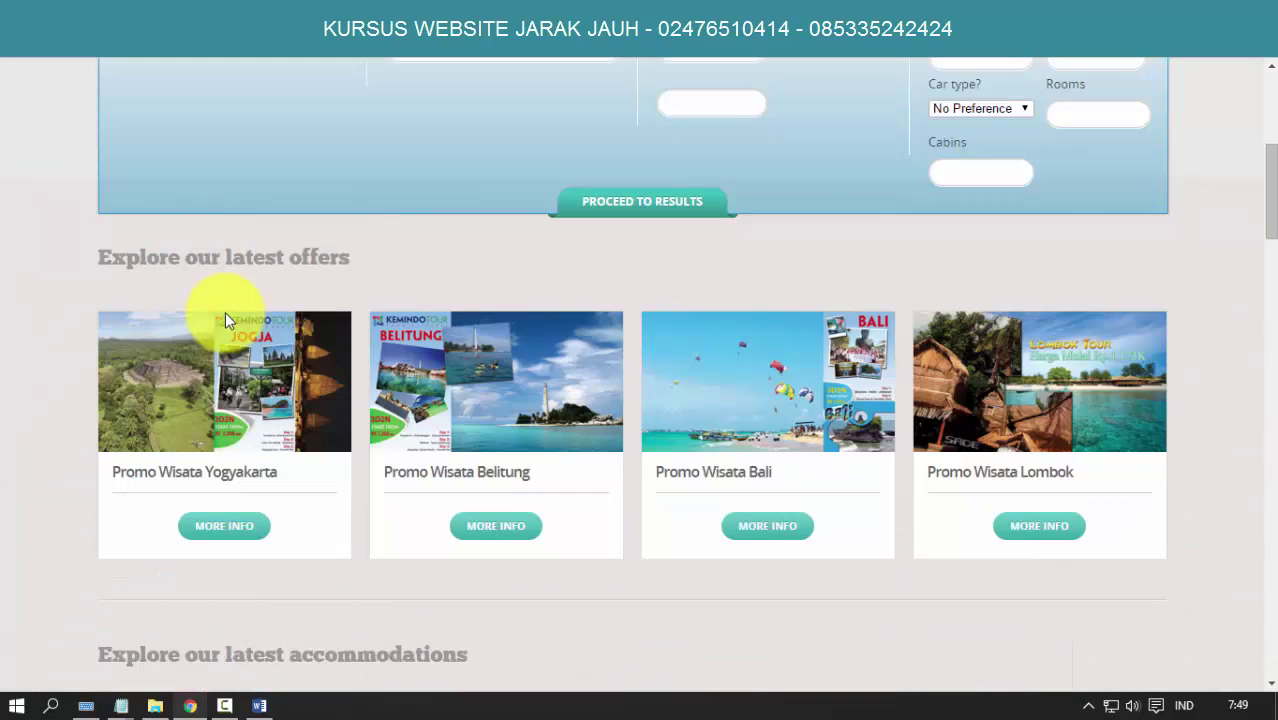
pyautogui.click(225, 403)
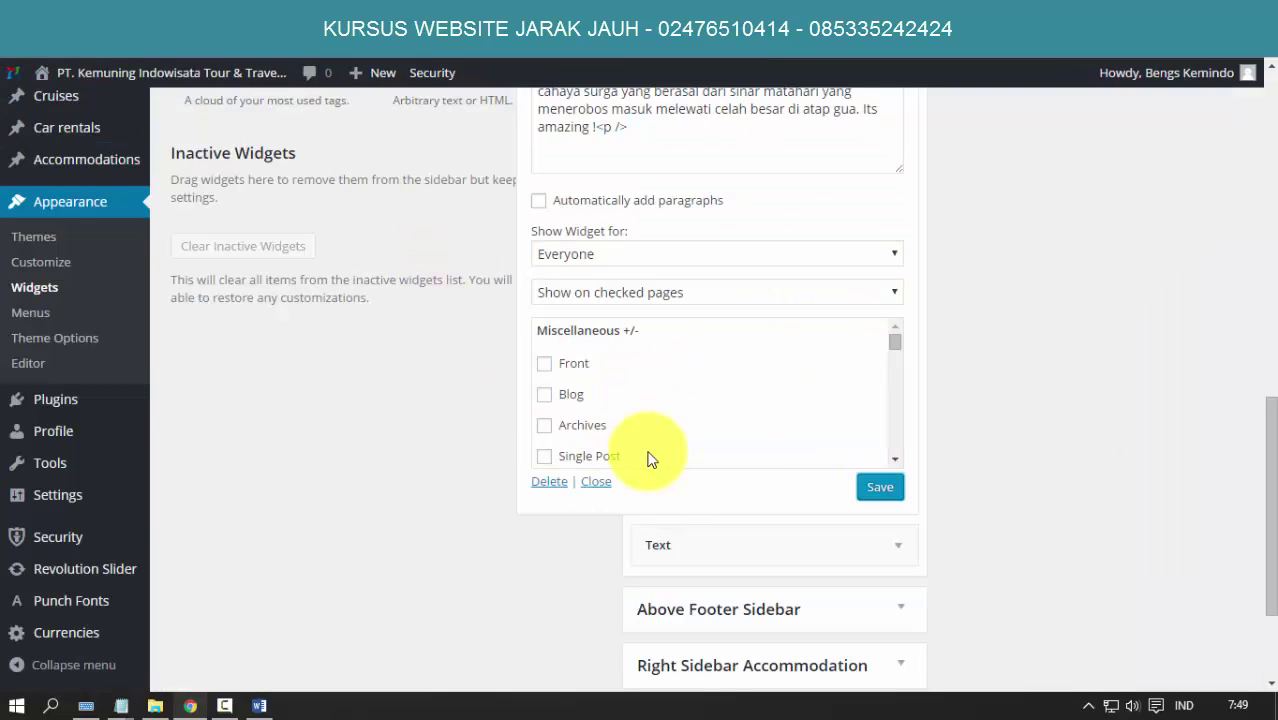
# Collapse the Text widget and the Under Header Sidebar area in the widget settings, and return to the WordPress Dashboard
pyautogui.scroll(2, 700, 440)
pyautogui.scroll(4, 737, 427)
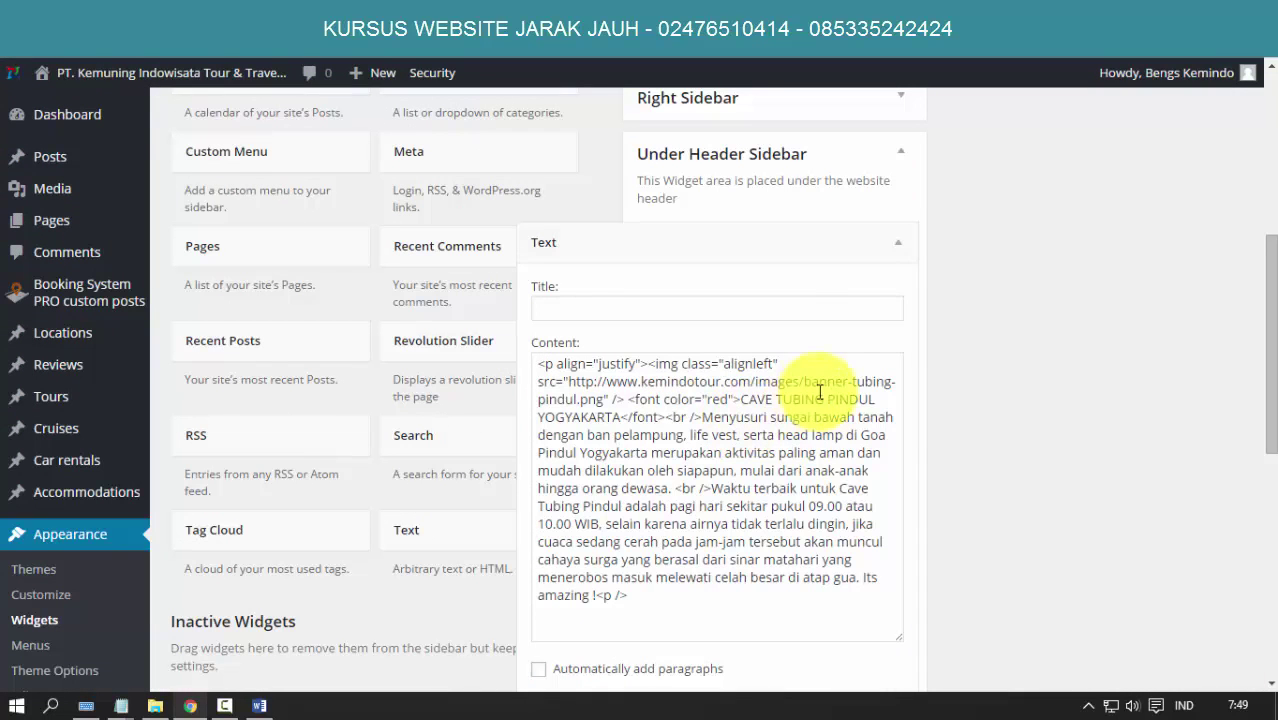
pyautogui.click(897, 247)
pyautogui.click(902, 155)
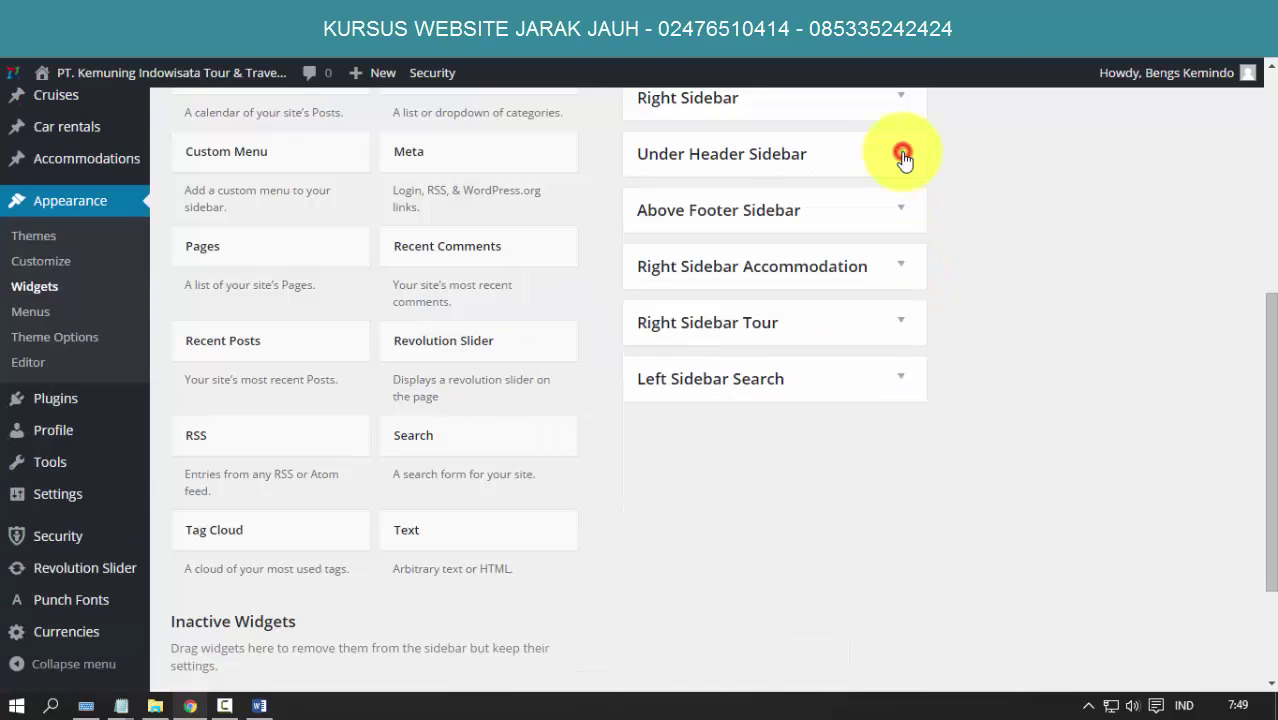
pyautogui.scroll(5, 28, 262)
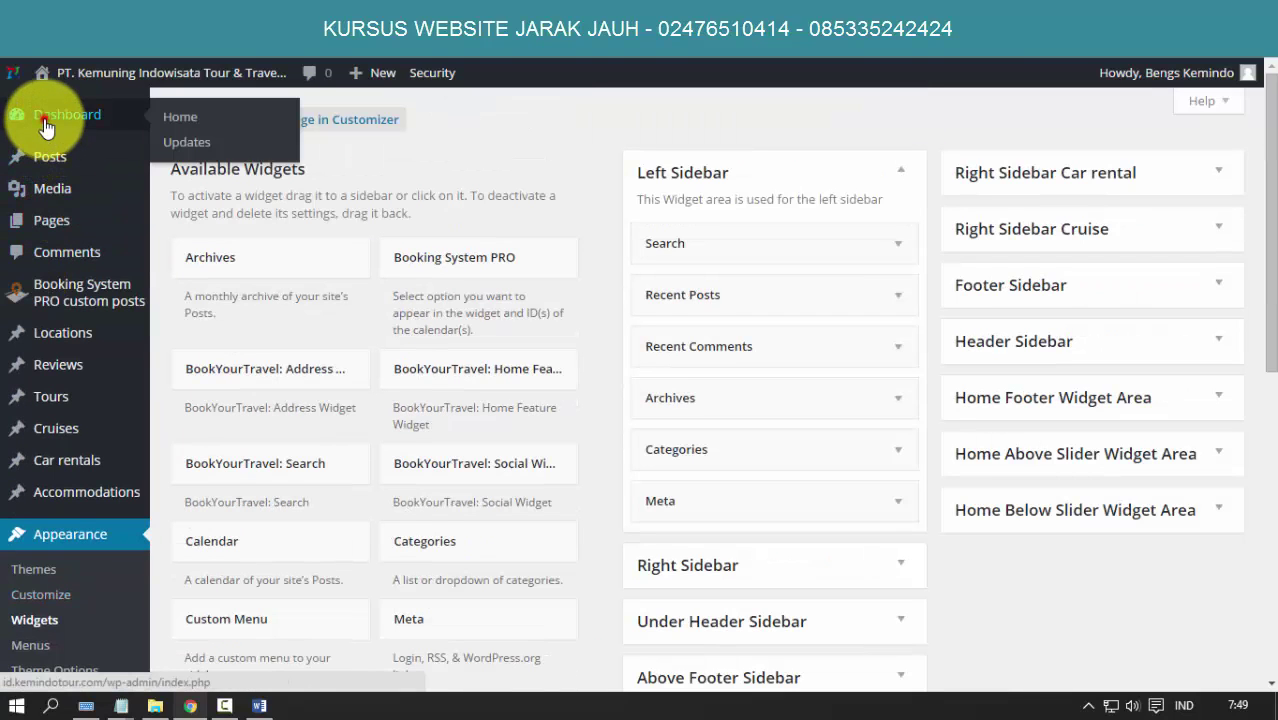
pyautogui.click(45, 125)
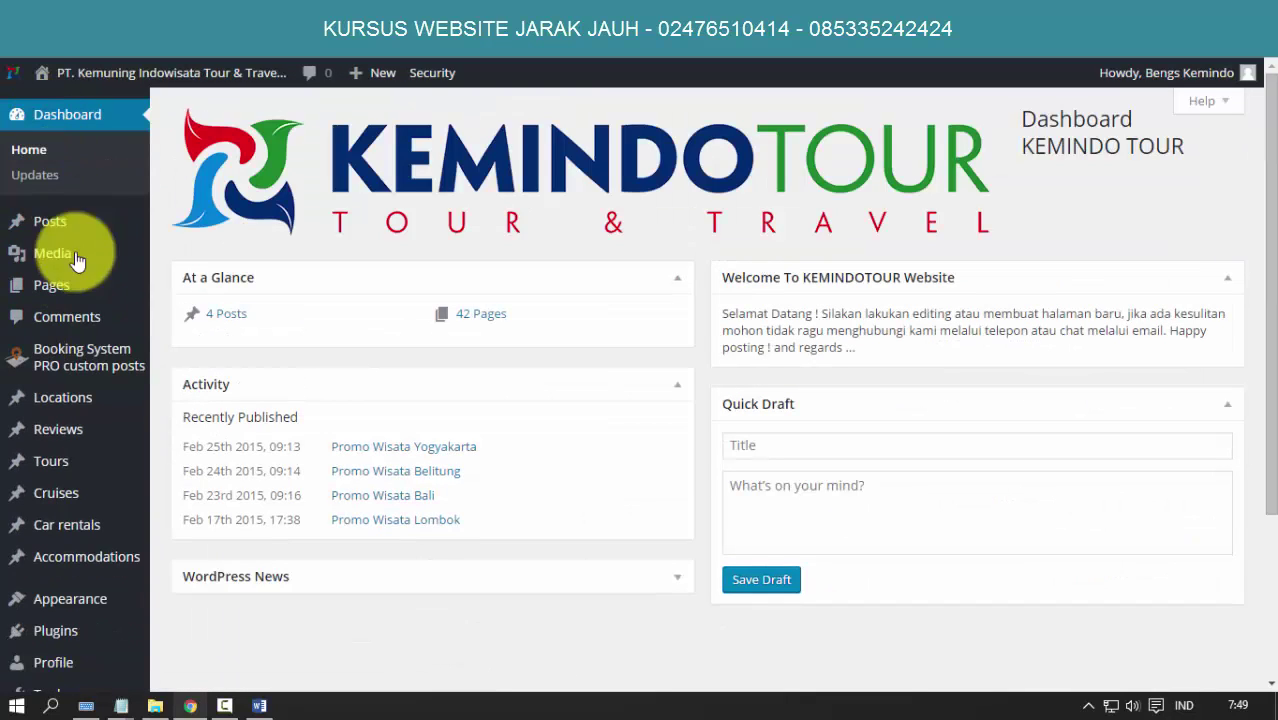
# Switch to the Word backup document and review the saved widget code and Promo Wisata Yogyakarta page text
pyautogui.click(258, 706)
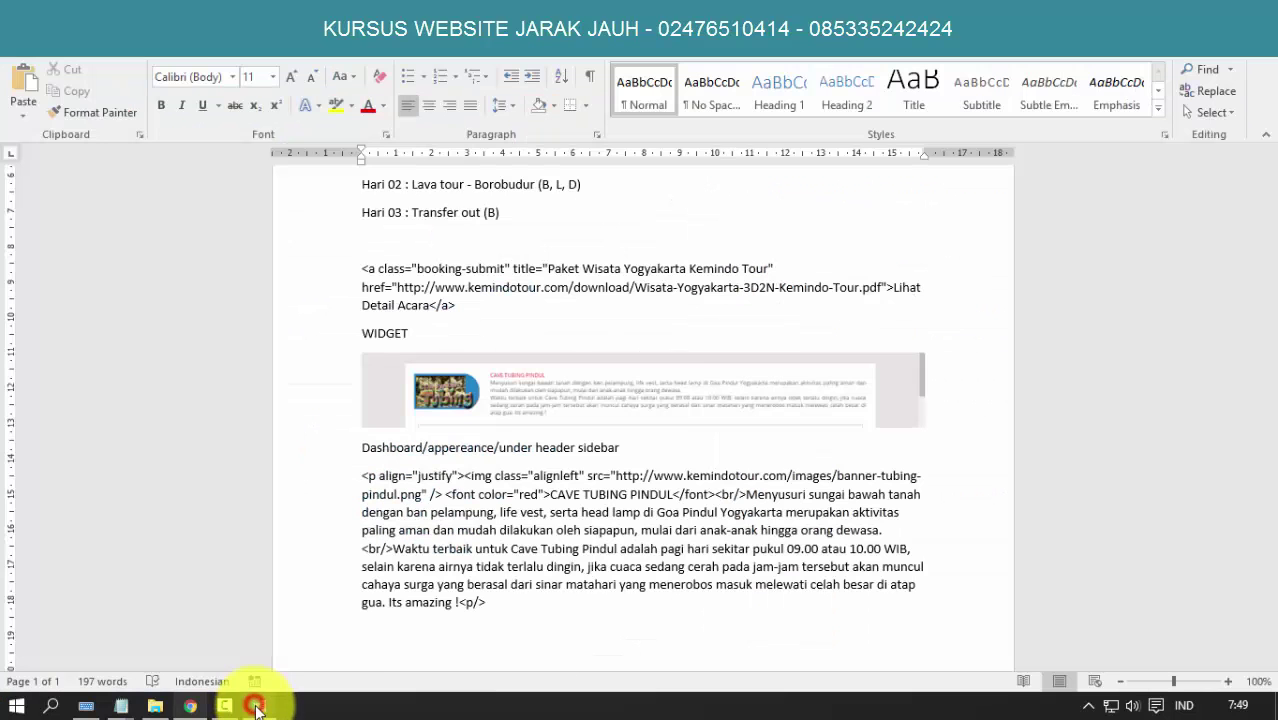
pyautogui.click(594, 489)
pyautogui.scroll(5, 594, 489)
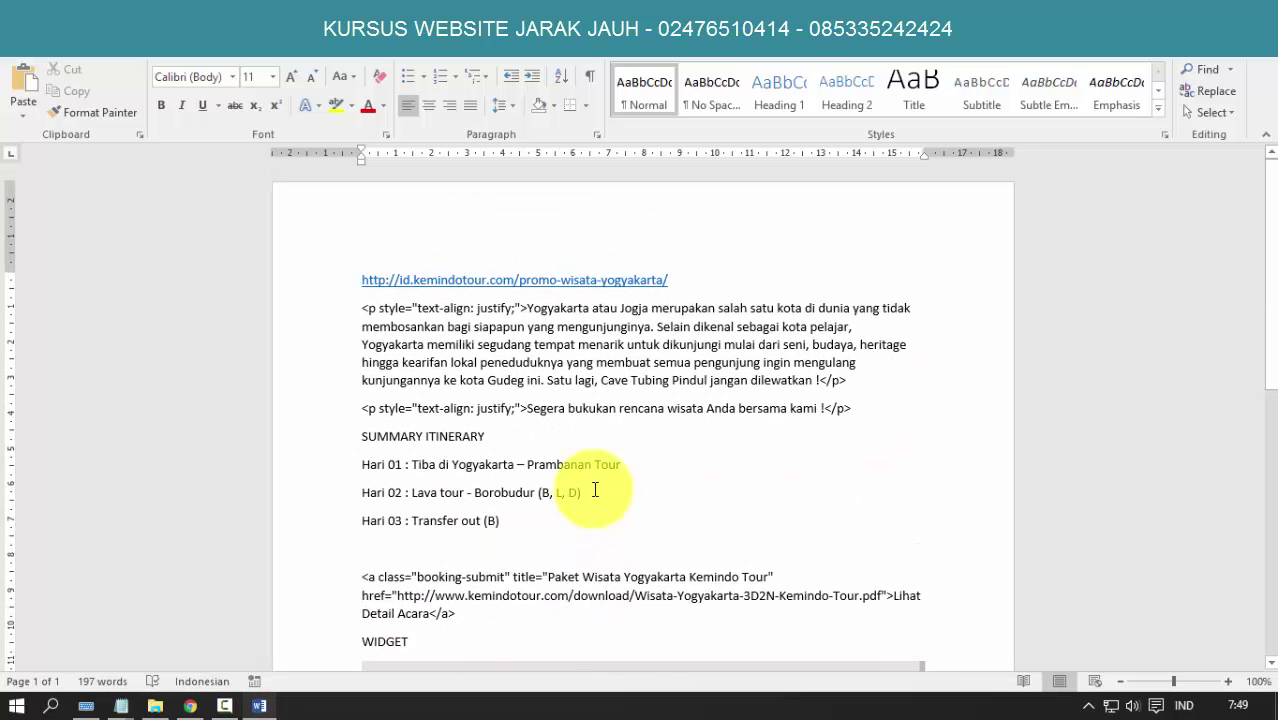
# Switch back to Chrome and examine the Promo Wisata Yogyakarta page's widget, images and itinerary text
pyautogui.click(189, 705)
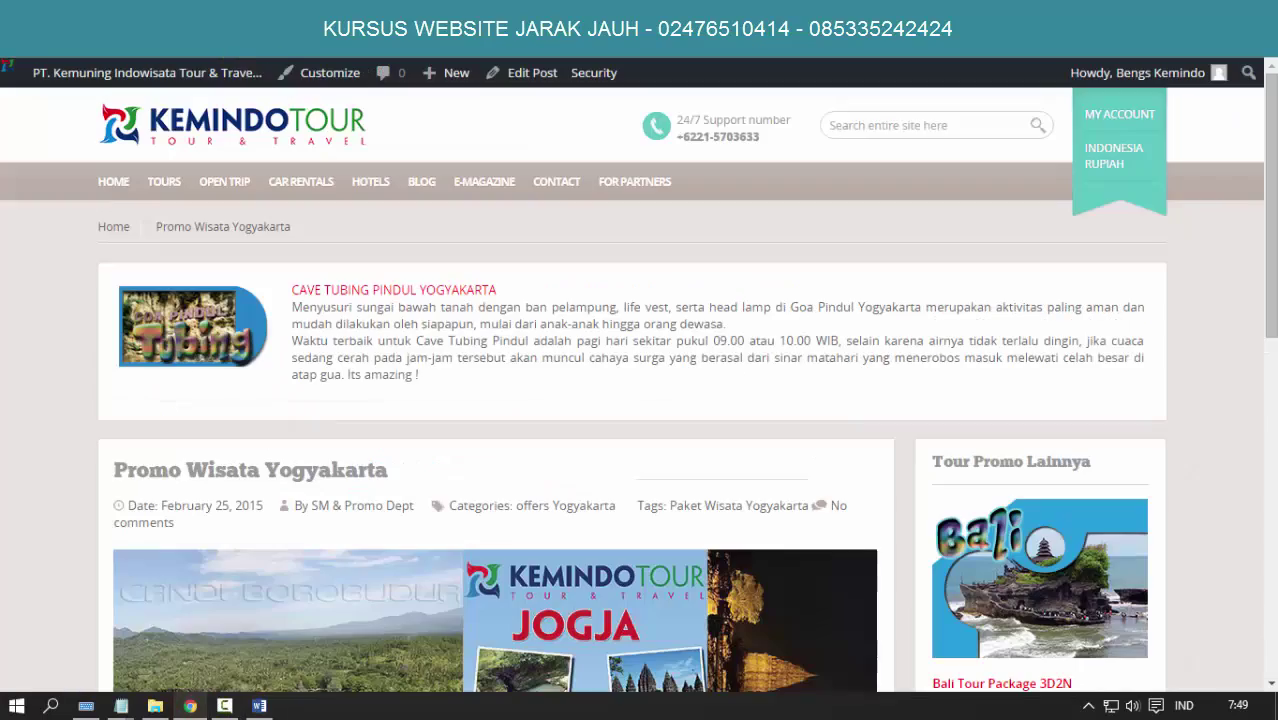
pyautogui.scroll(-8, 525, 408)
pyautogui.scroll(4, 543, 425)
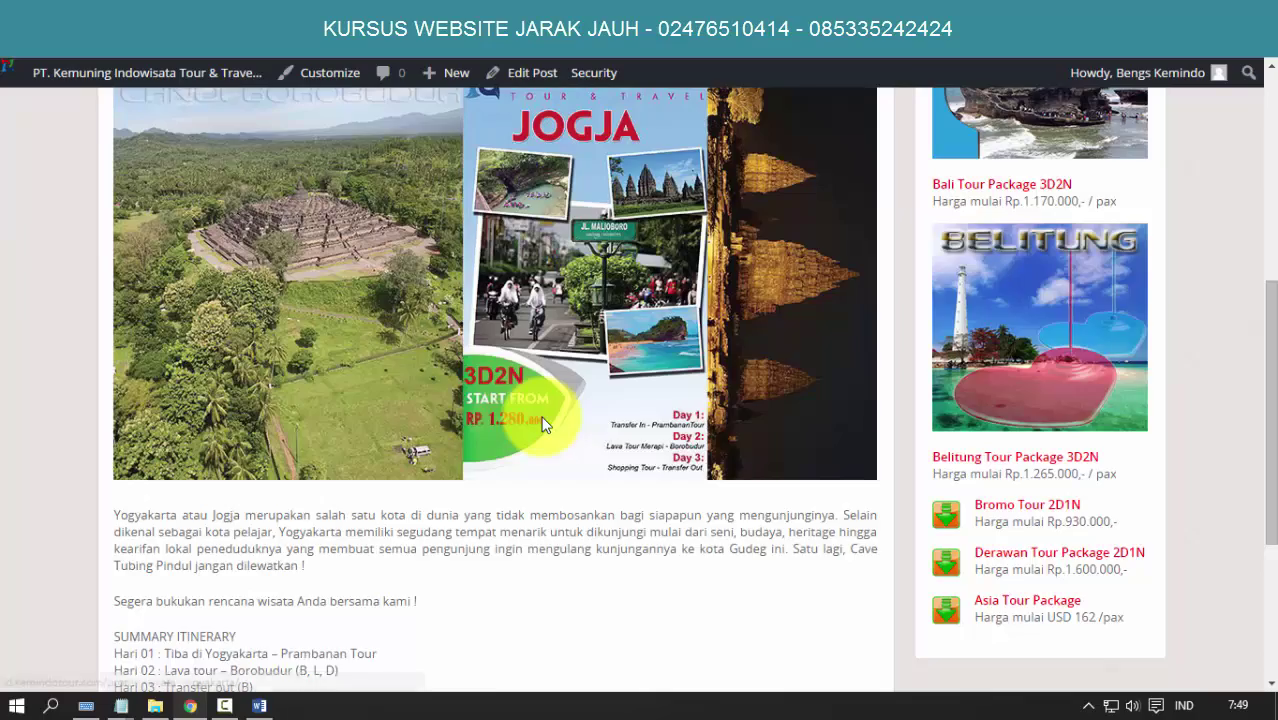
pyautogui.scroll(5, 543, 425)
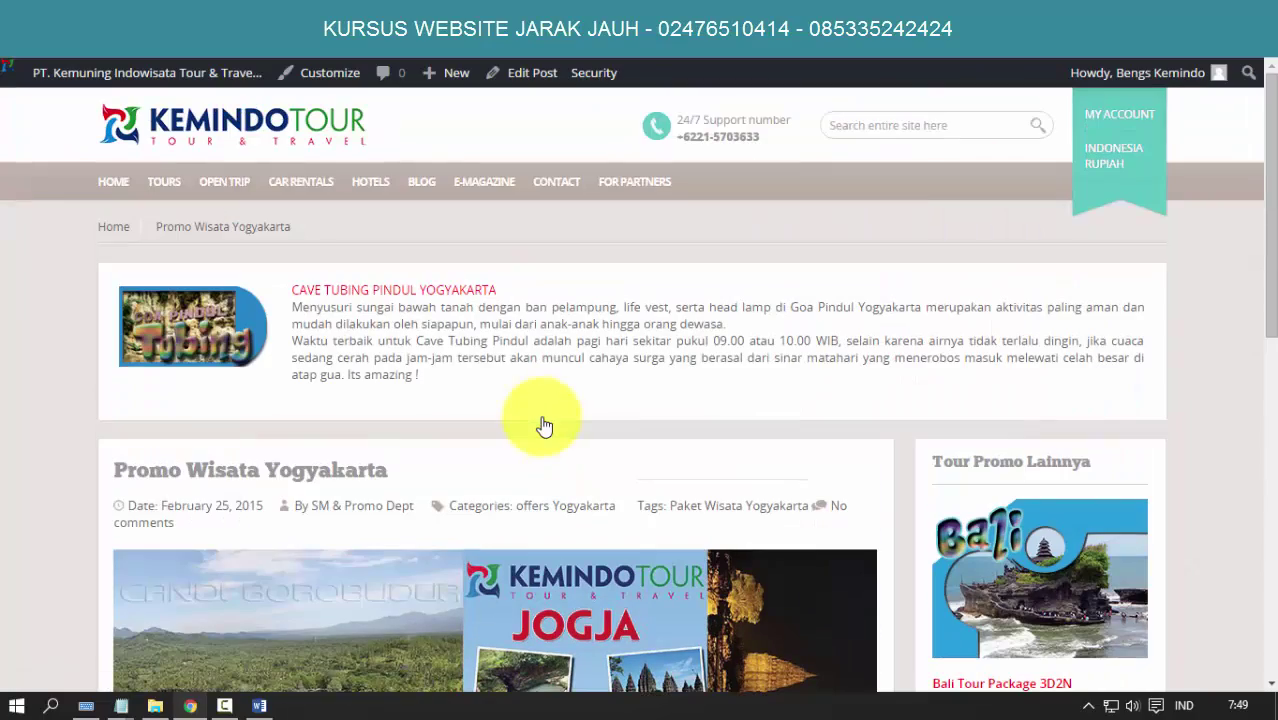